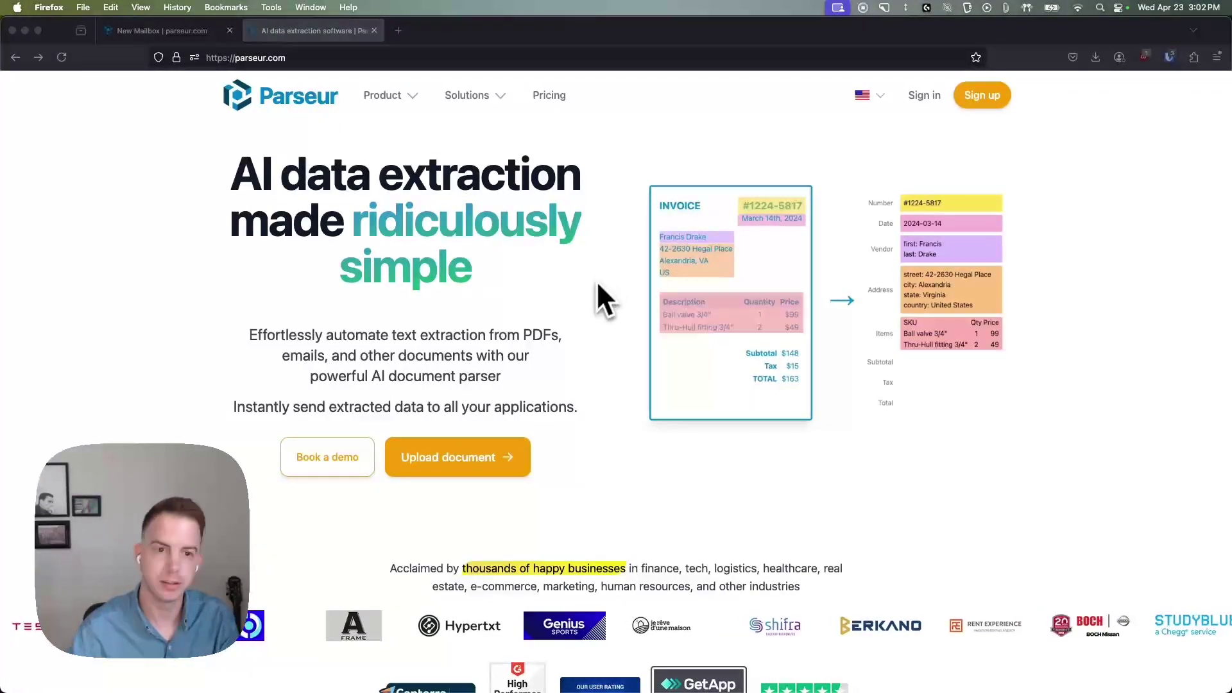
Switch to the browser tab showing Parseur's 'Create a new mailbox' page.
key("ctrl+shift+Tab")
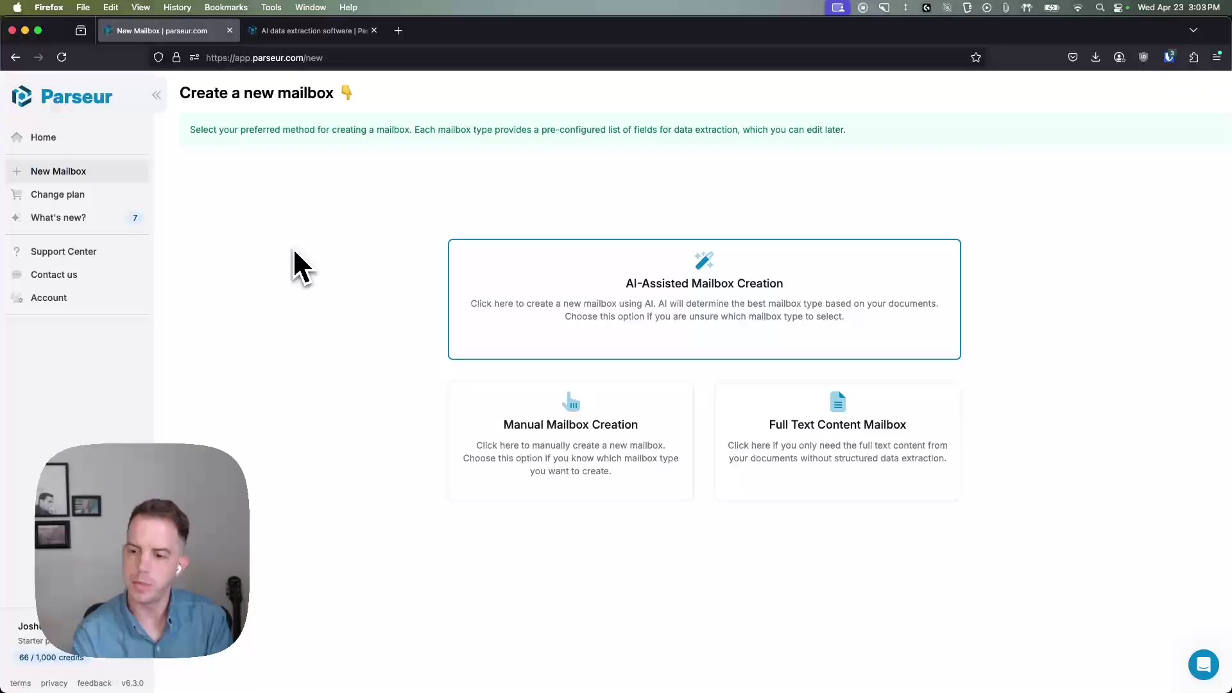
Create the new mailbox with the AI-Assisted Mailbox Creation option.
left_click(646, 294)
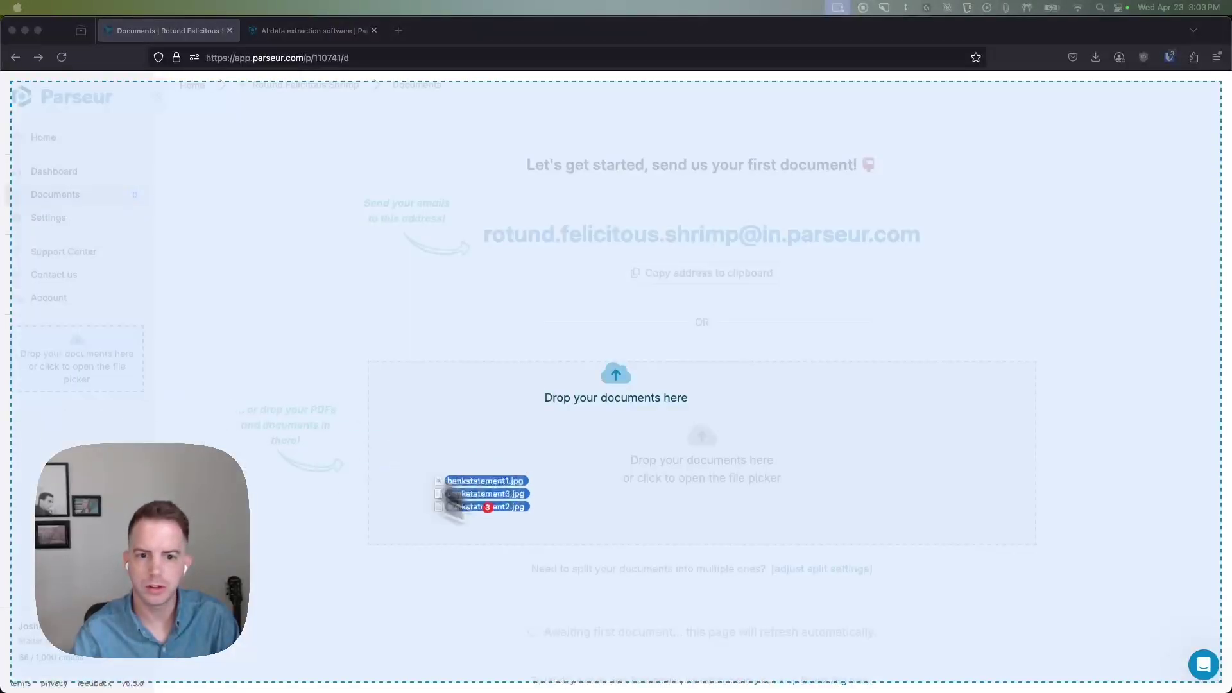
Upload the three bankstatement JPGs and look through bankstatement1.jpg's extracted data.
left_click_drag(494, 500, 662, 450)
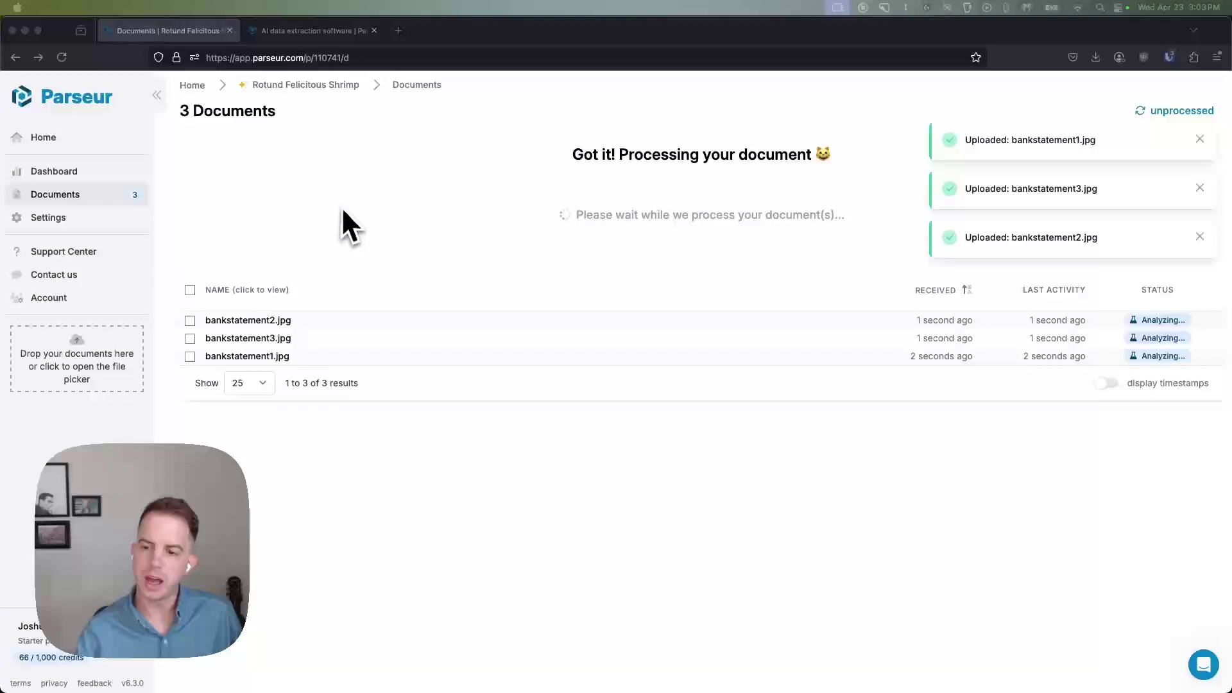
left_click(317, 357)
left_click(317, 356)
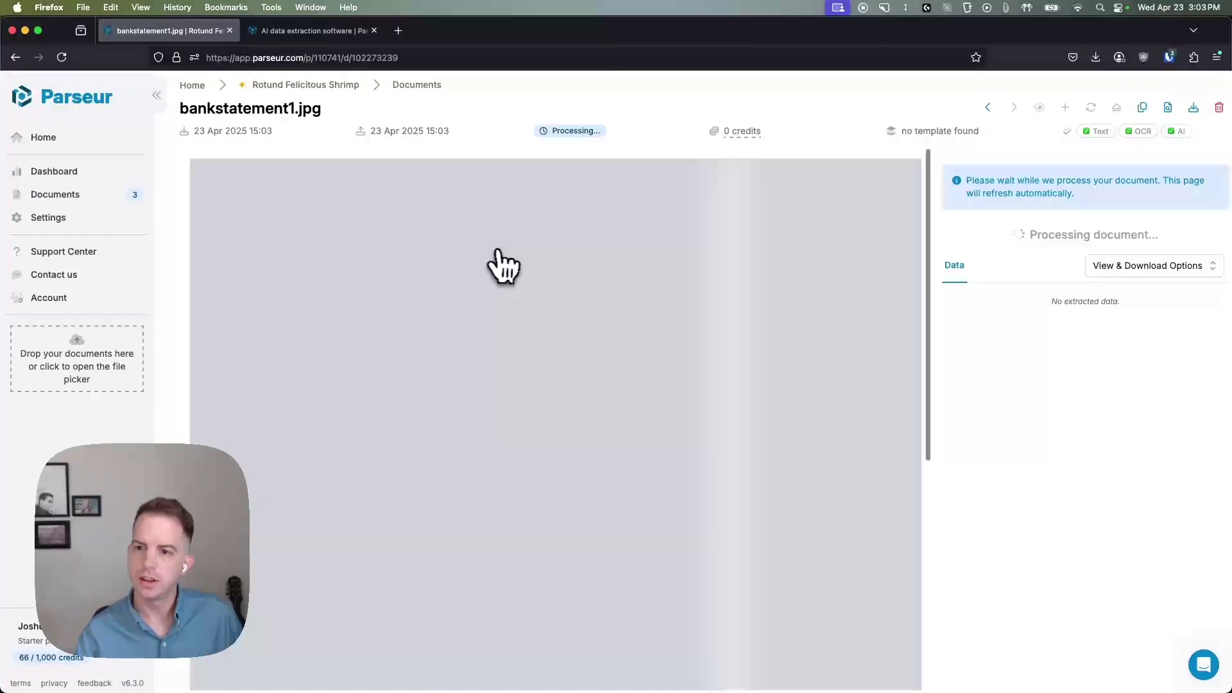
scroll(533, 266, "down", 2)
scroll(533, 267, "up", 2)
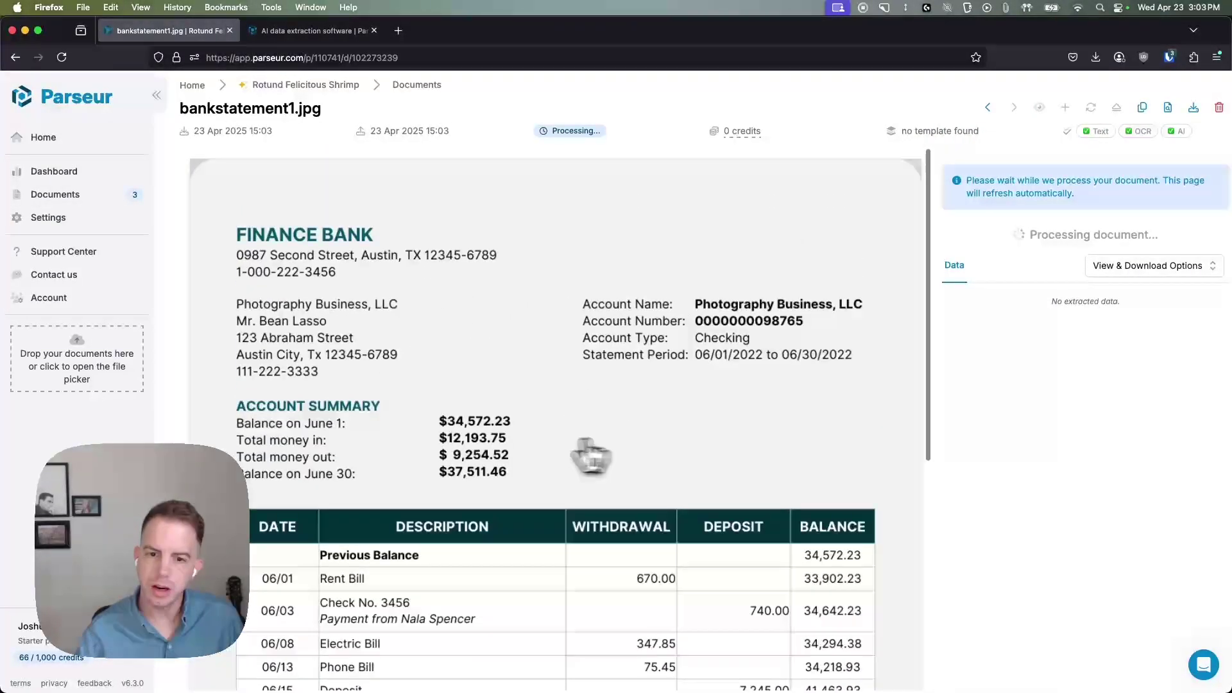
scroll(591, 457, "down", 5)
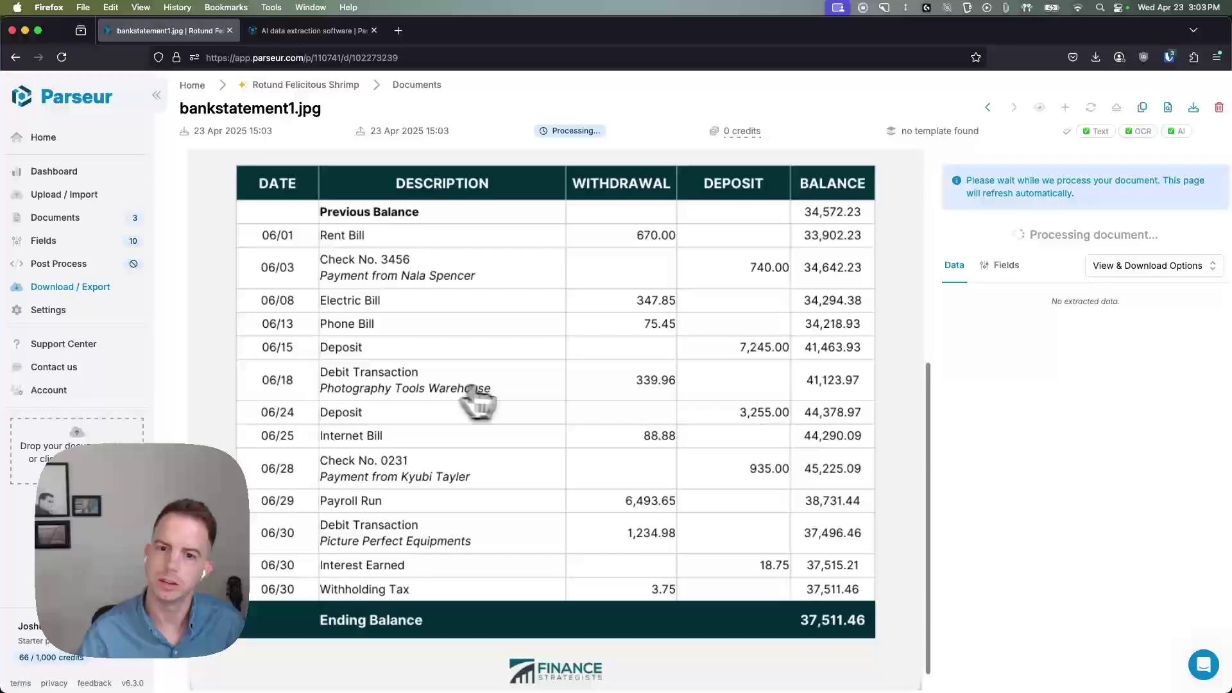
scroll(506, 394, "up", 5)
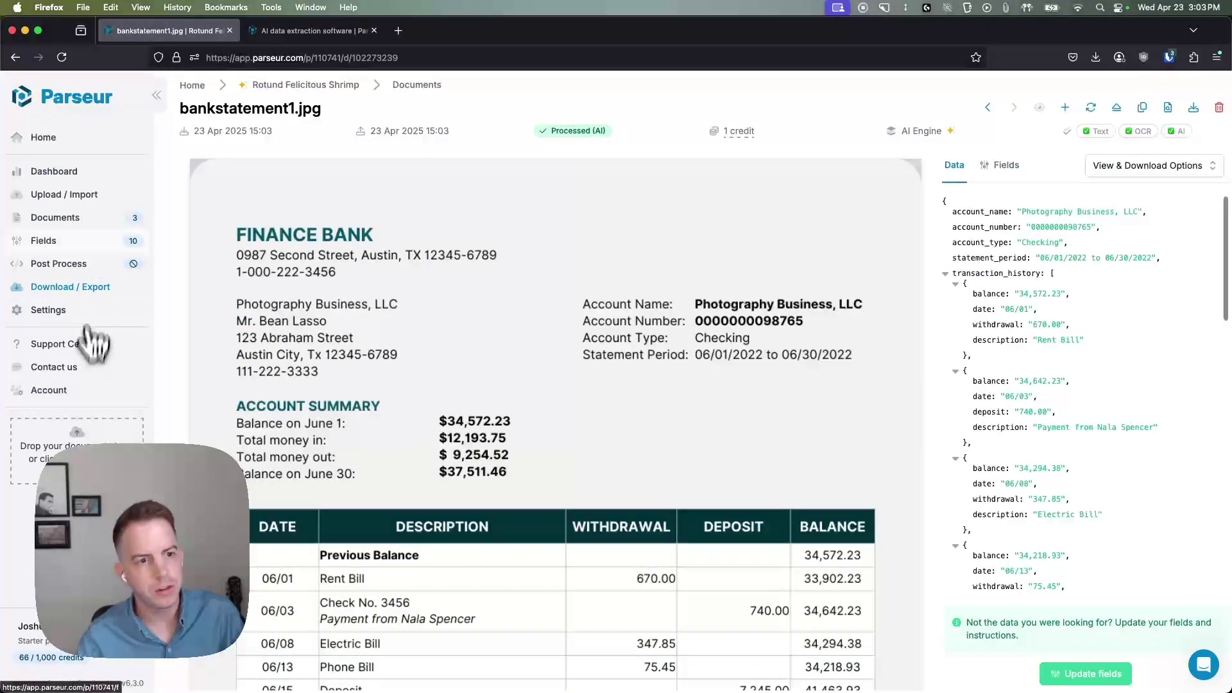
Review the dashboard and Upload / Import options, including the mailbox email address, then return to Documents.
left_click(55, 171)
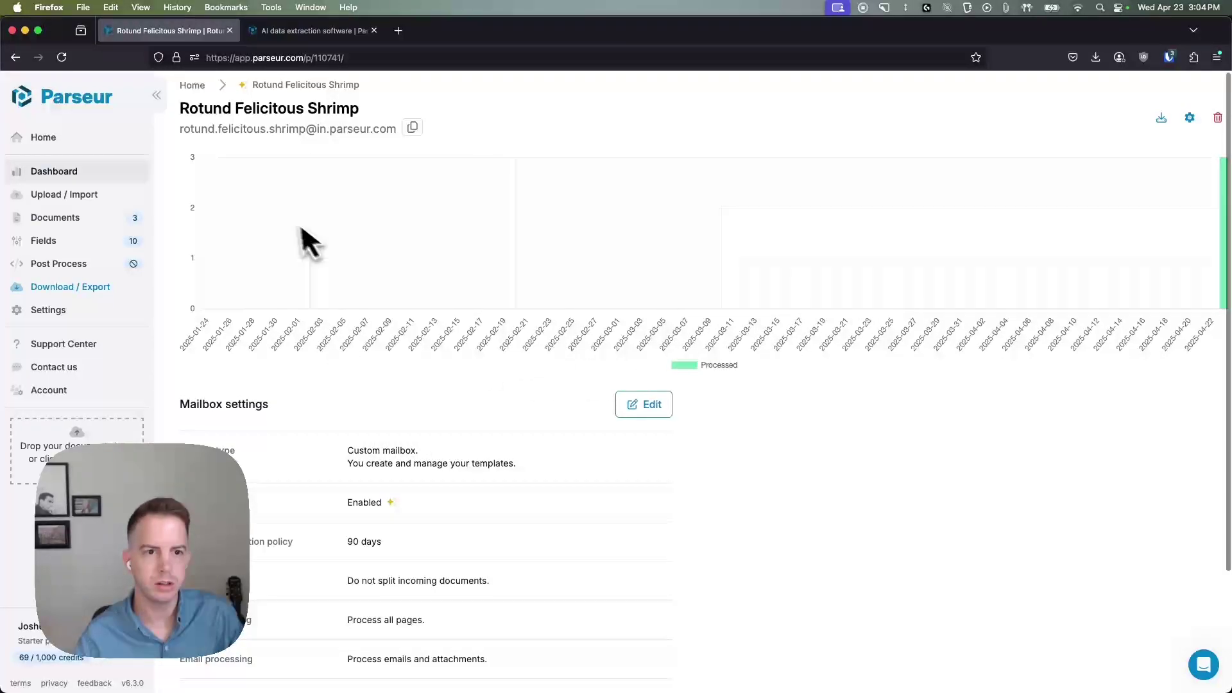
scroll(741, 331, "down", 3)
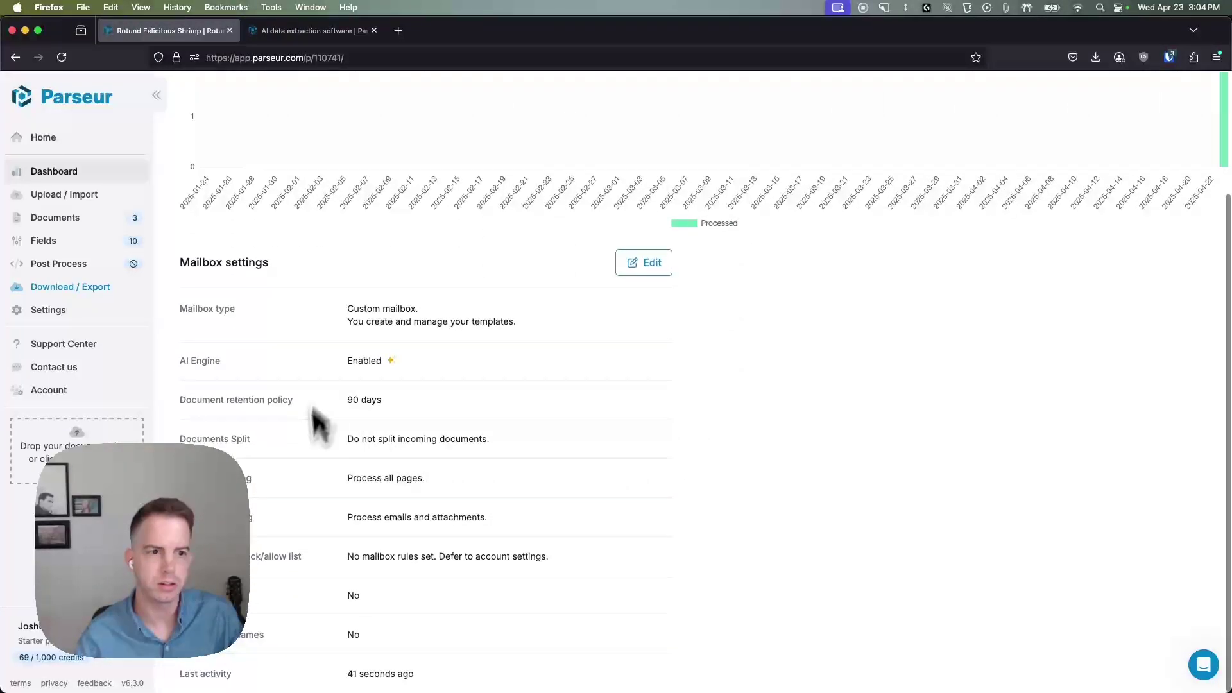
left_click(60, 197)
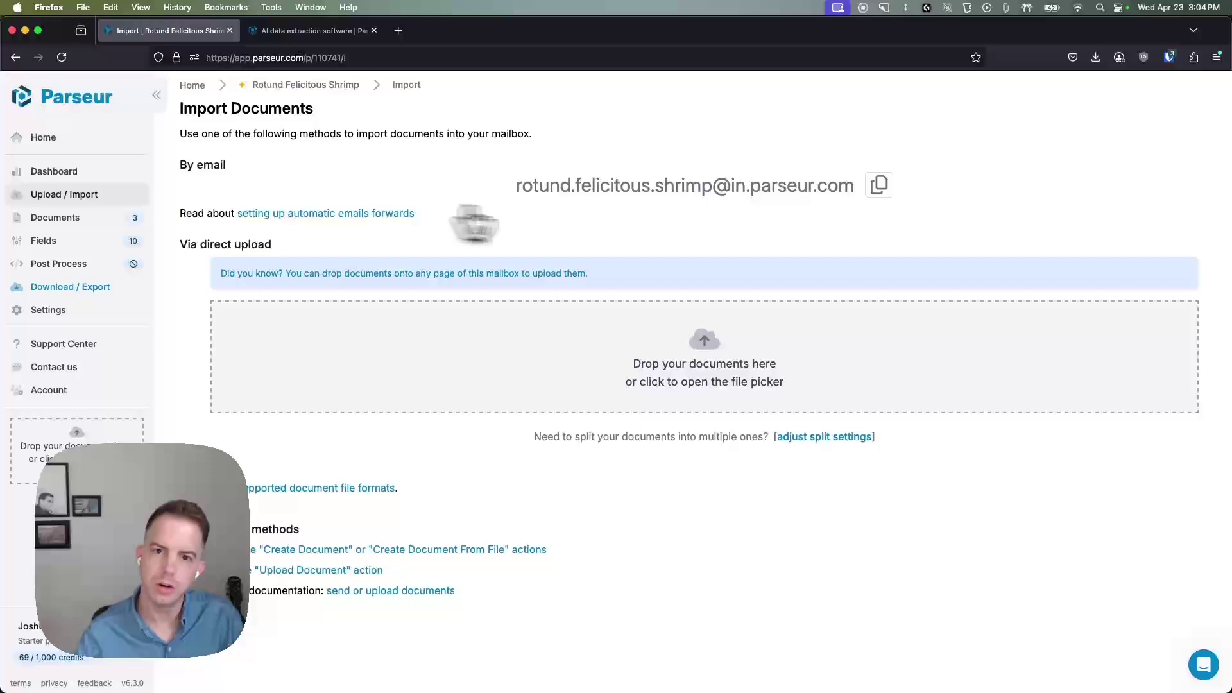
left_click_drag(517, 186, 857, 185)
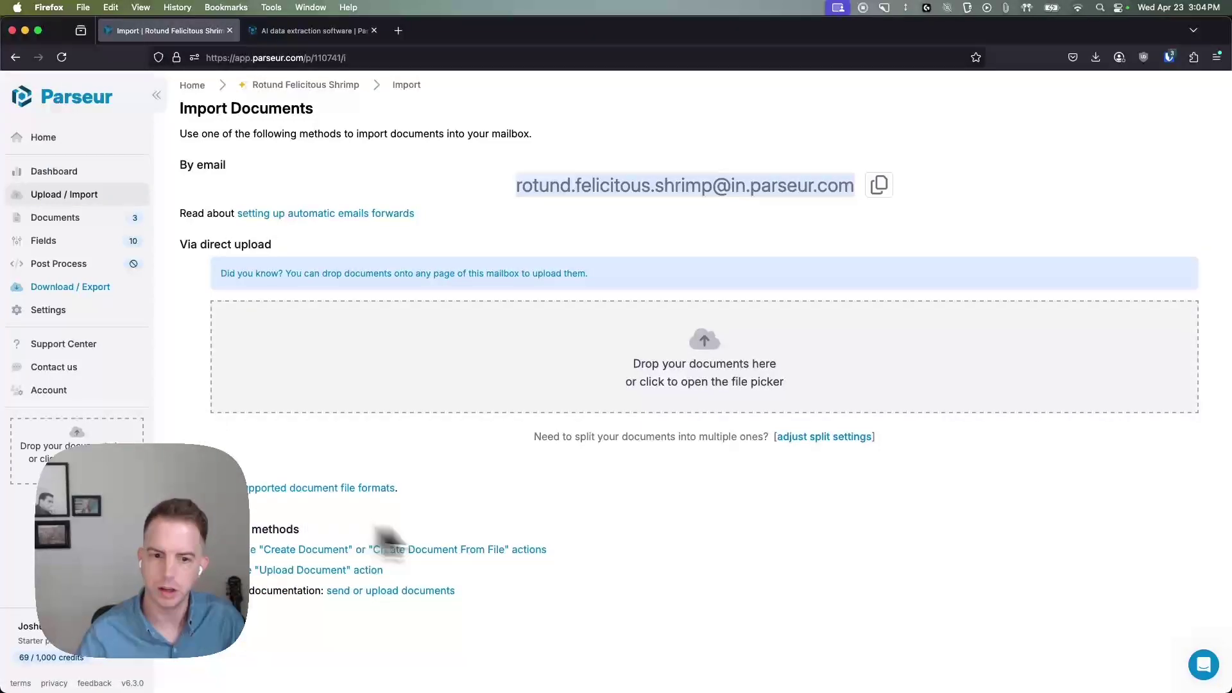
left_click_drag(494, 606, 193, 527)
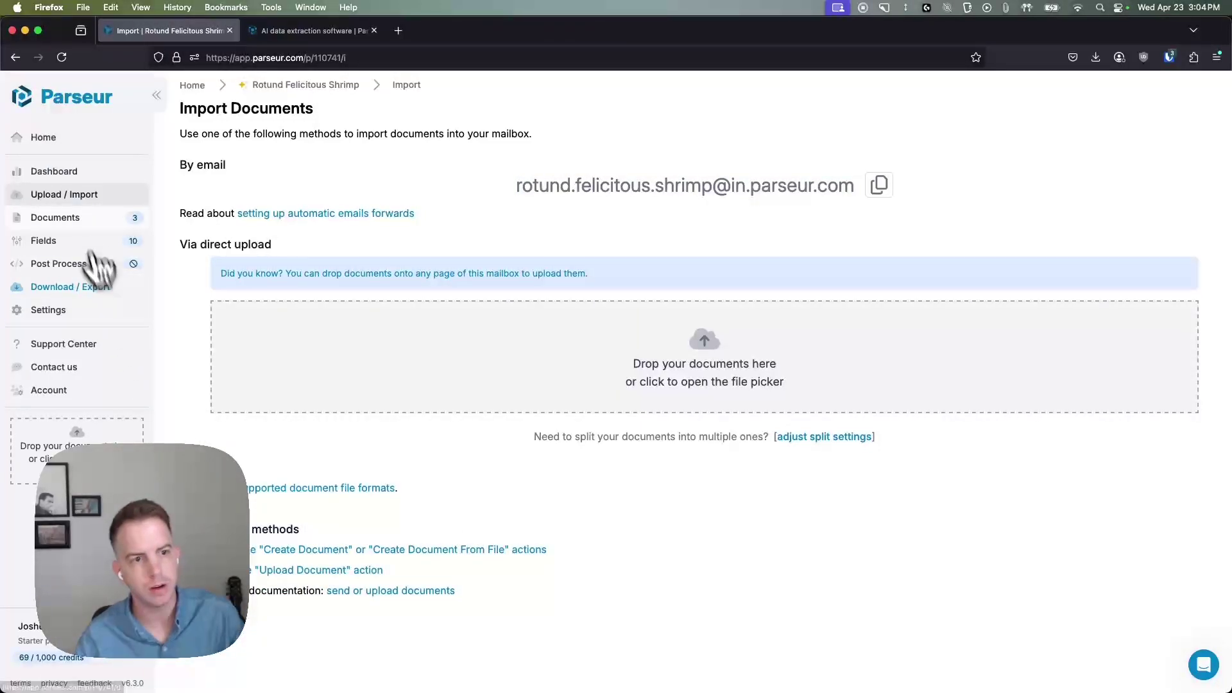
left_click(77, 220)
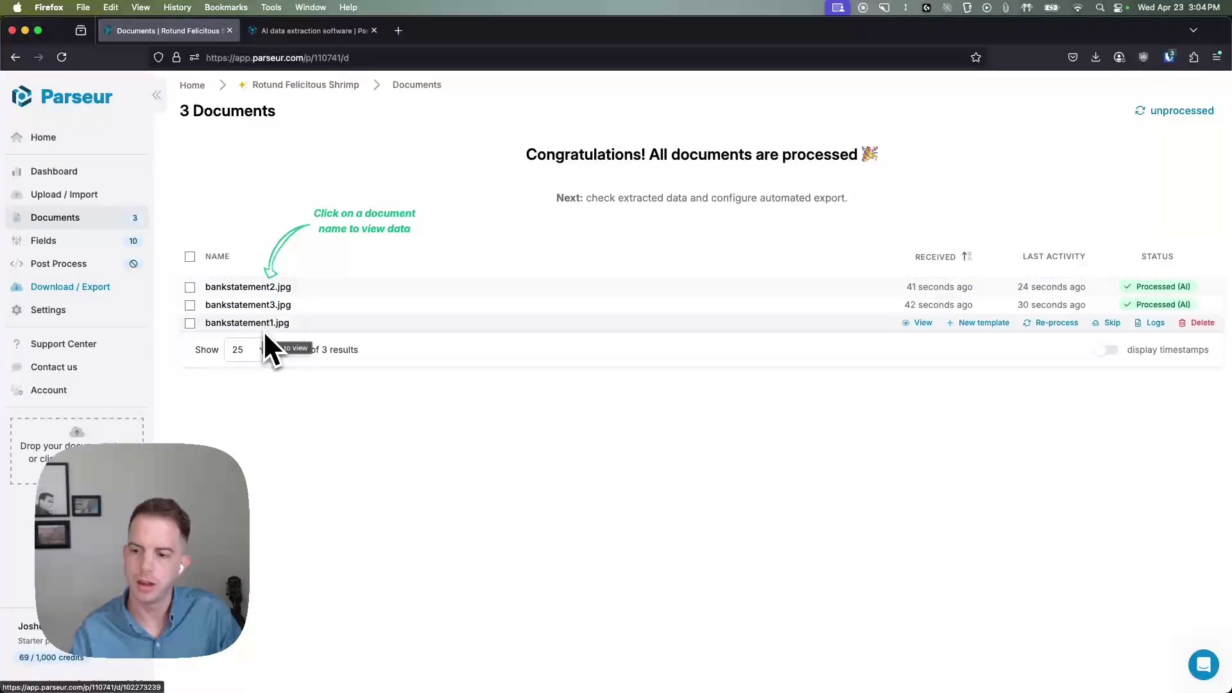
Look over the mailbox's Fields list, then open bankstatement1.jpg from Documents.
left_click(43, 241)
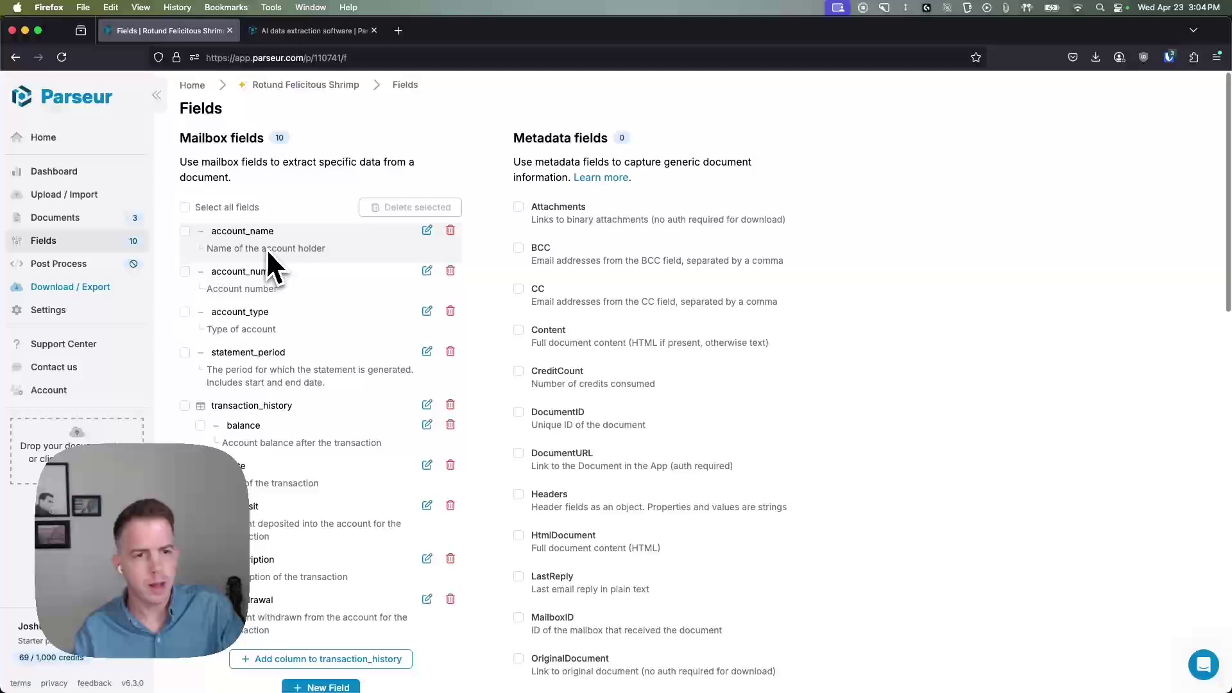
scroll(268, 263, "down", 3)
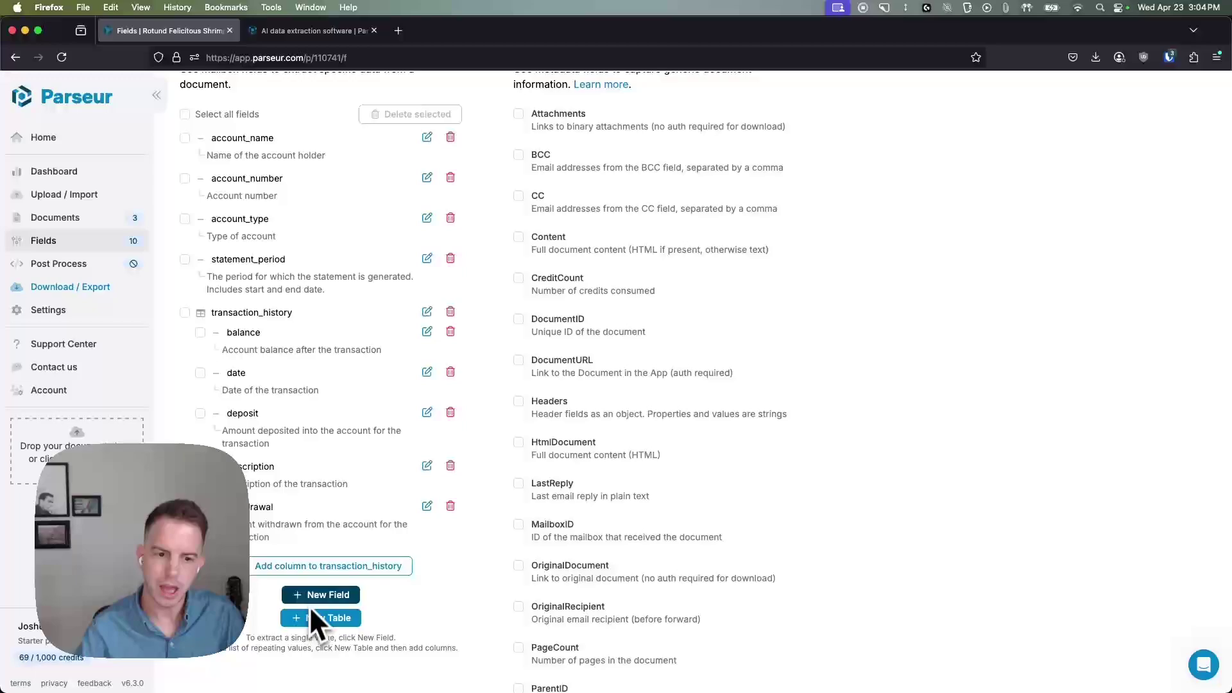
scroll(296, 447, "up", 3)
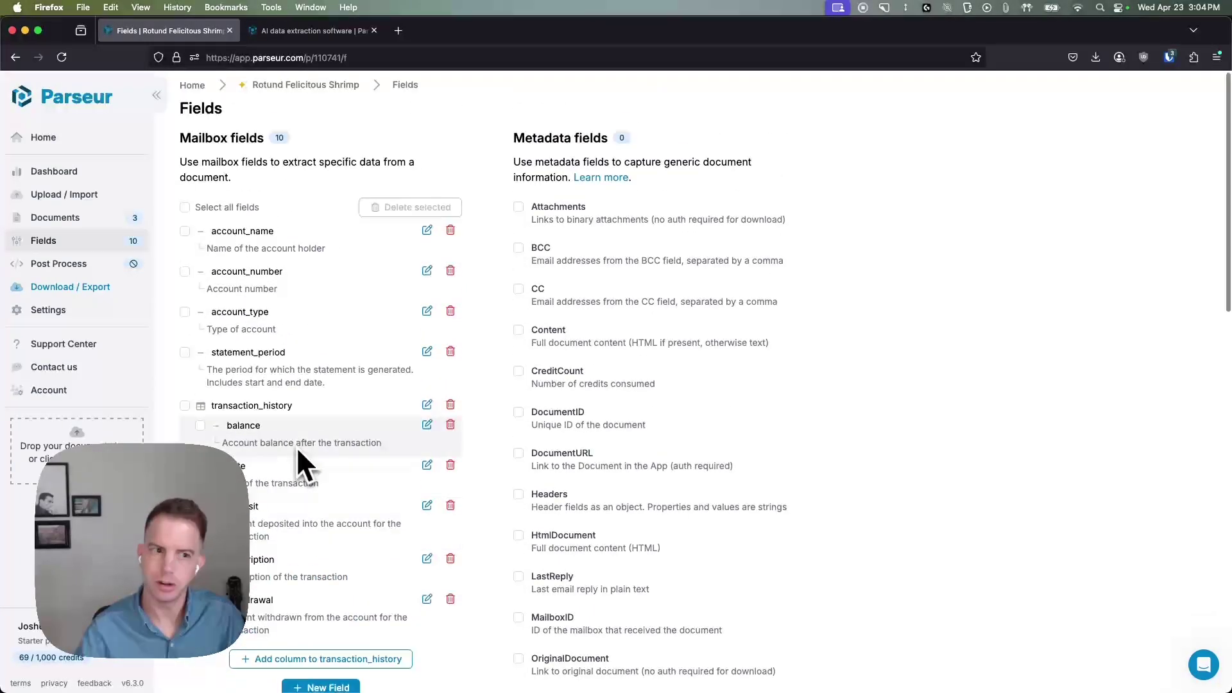
left_click(55, 218)
left_click(273, 325)
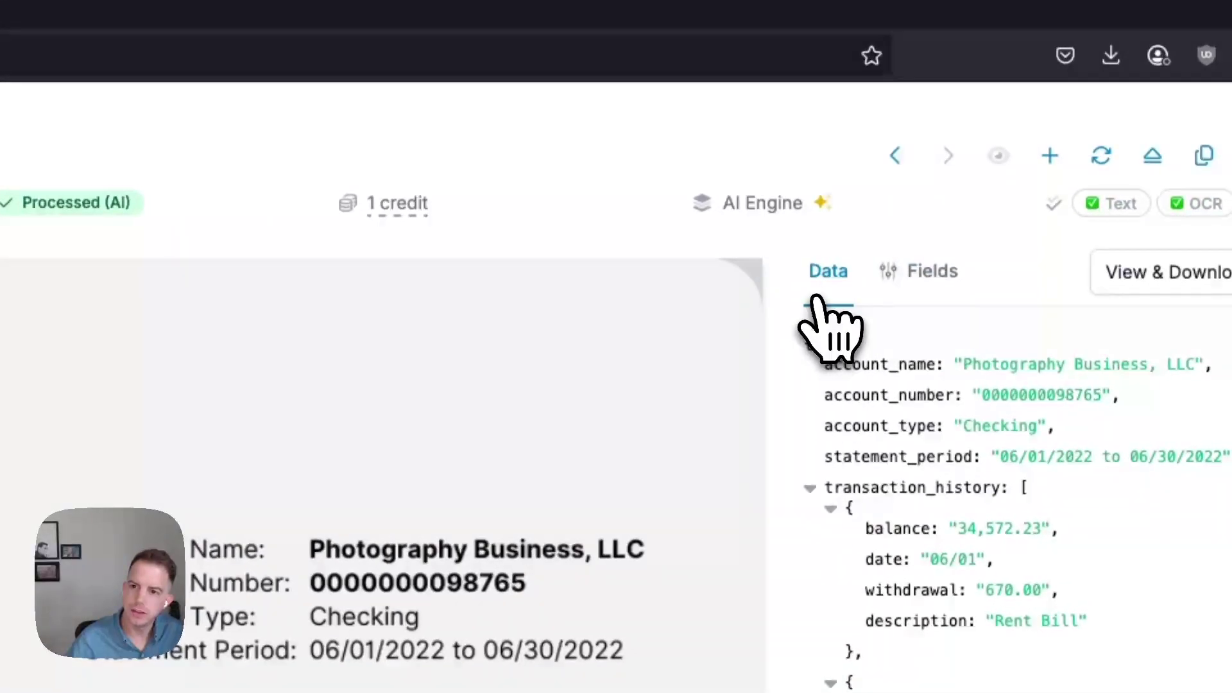
Inspect the opening lines of bankstatement1.jpg's extracted JSON data.
left_click_drag(821, 363, 1081, 513)
left_click(1088, 547)
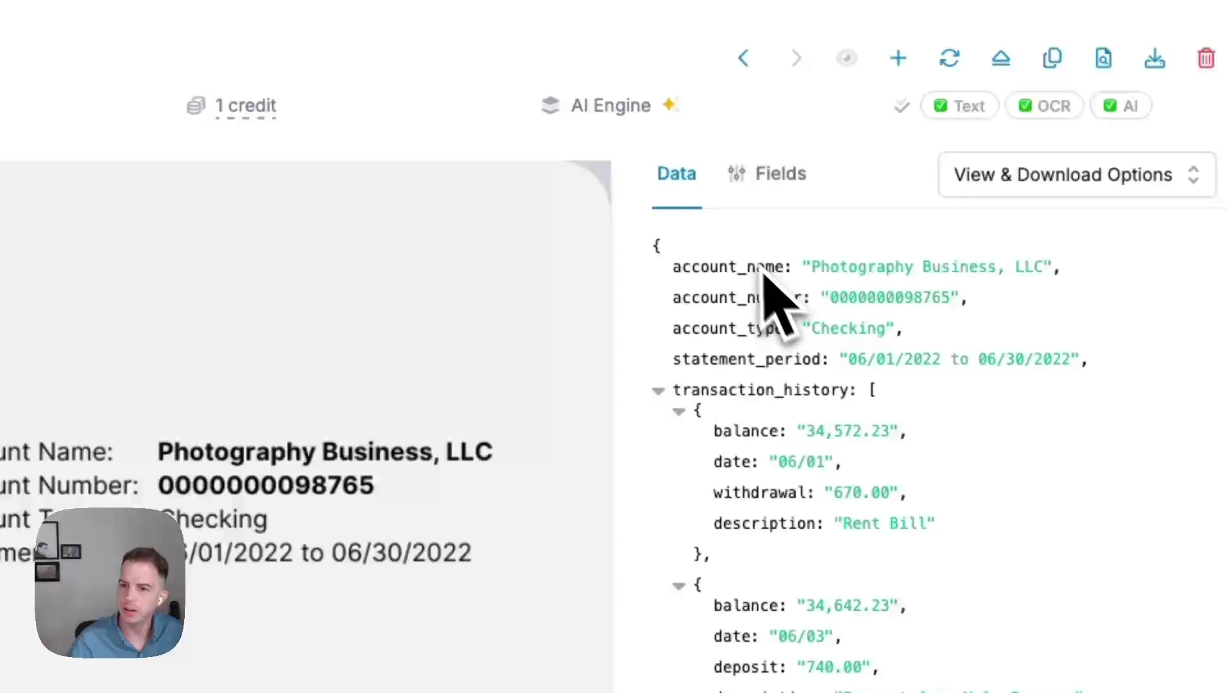
scroll(731, 385, "down", 5)
scroll(736, 428, "down", 2)
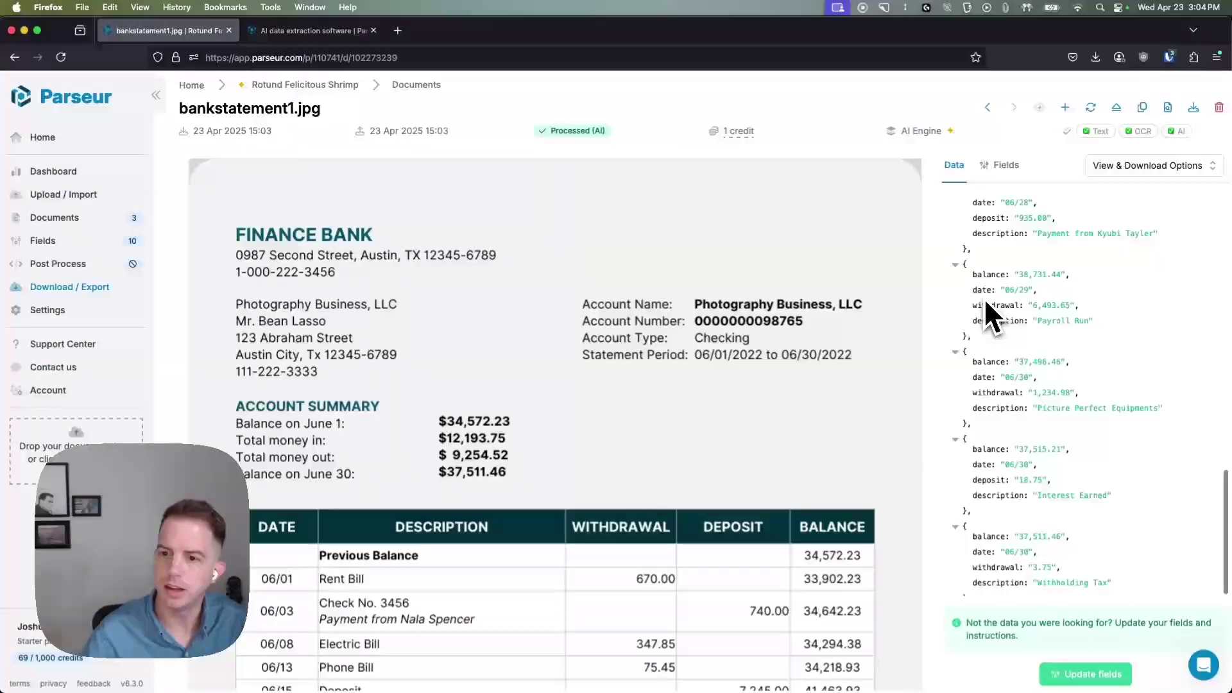
scroll(988, 332, "up", 8)
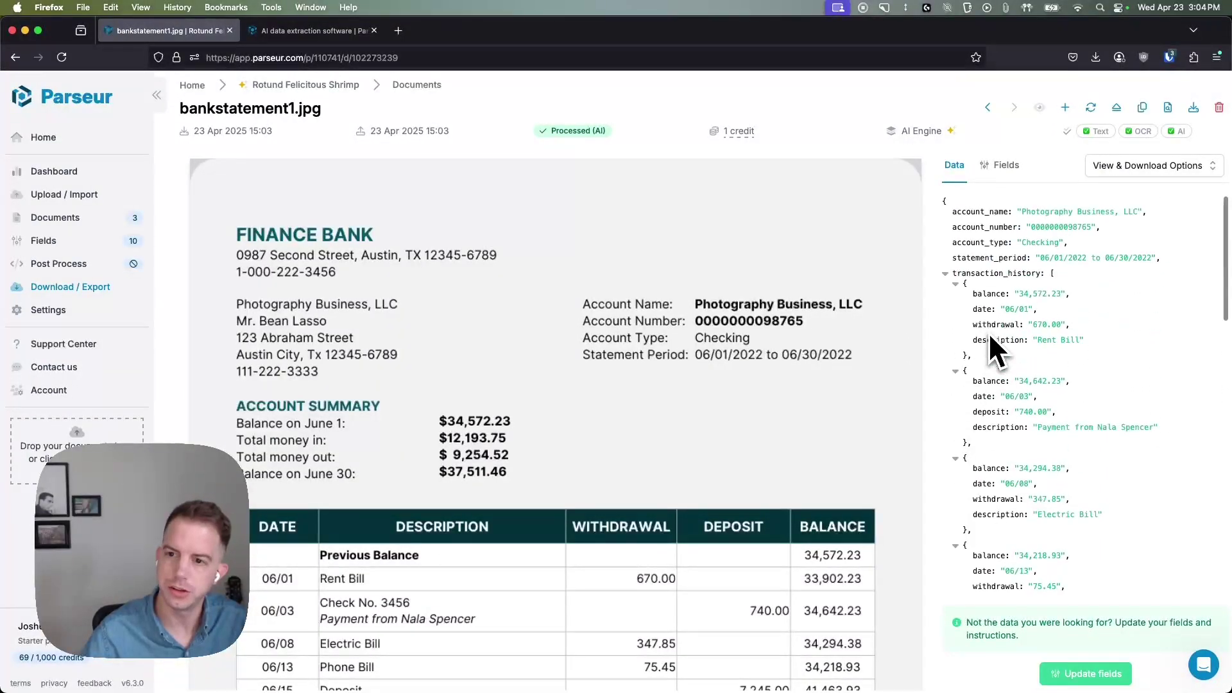
Review the fields defined for this document, then go back to the Data view.
left_click(1001, 166)
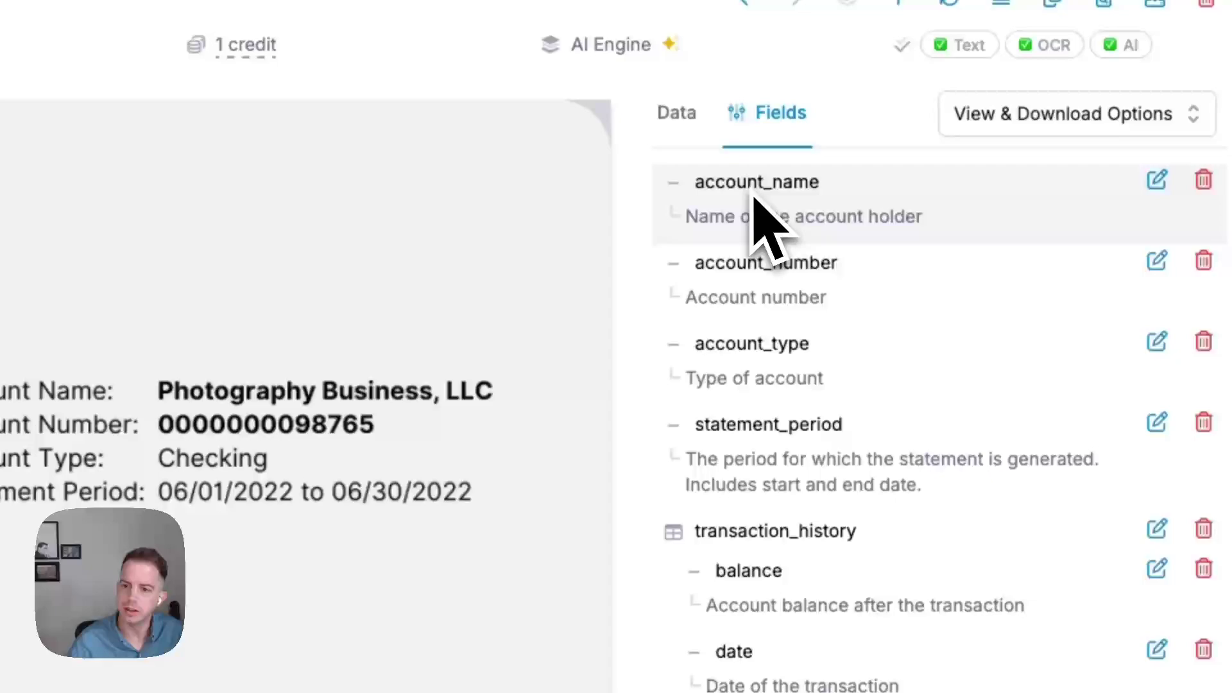
scroll(766, 270, "down", 4)
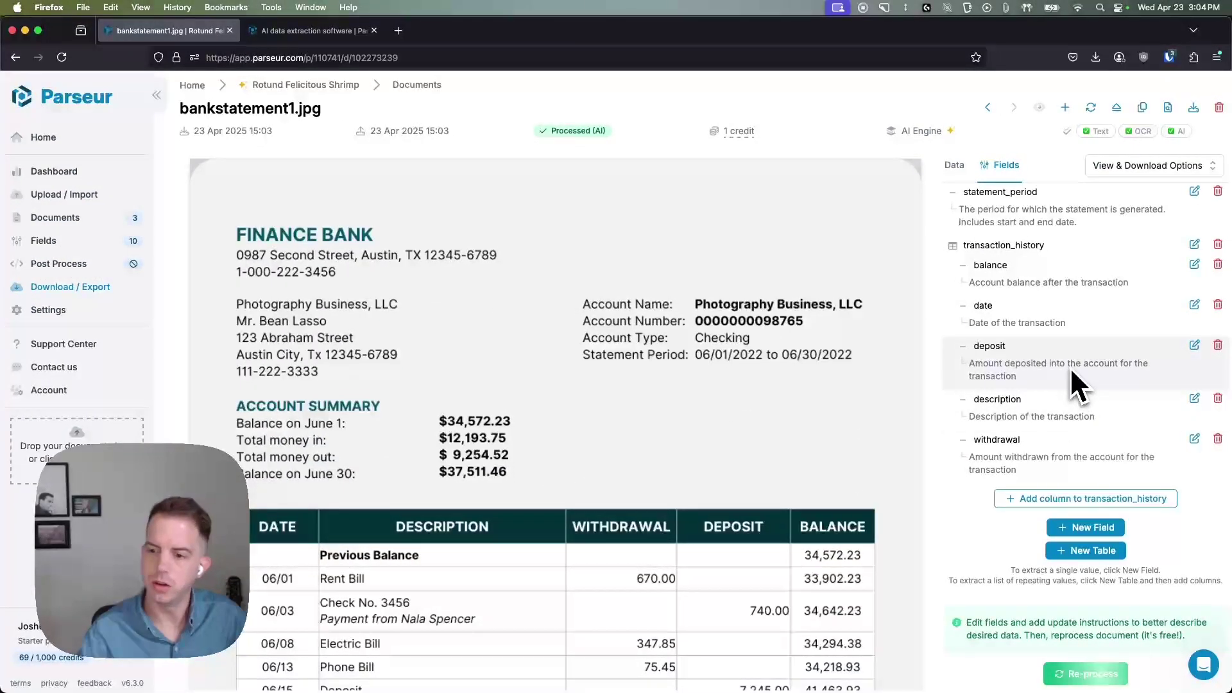
scroll(1091, 392, "up", 2)
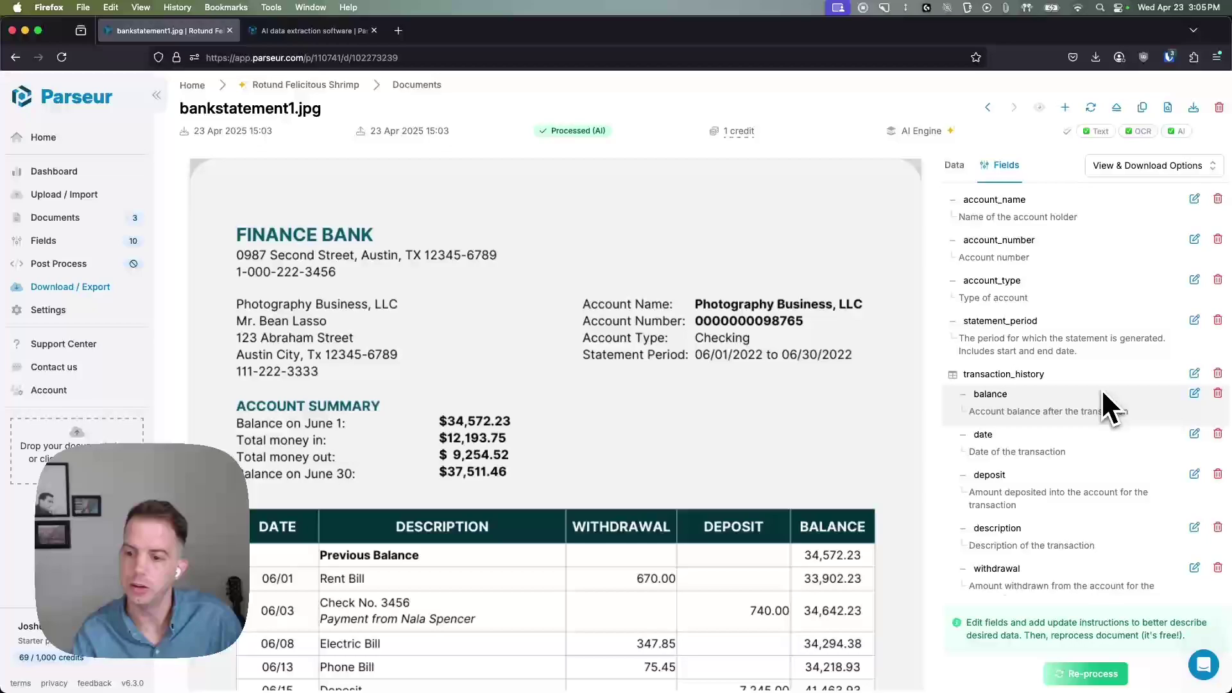
left_click(962, 168)
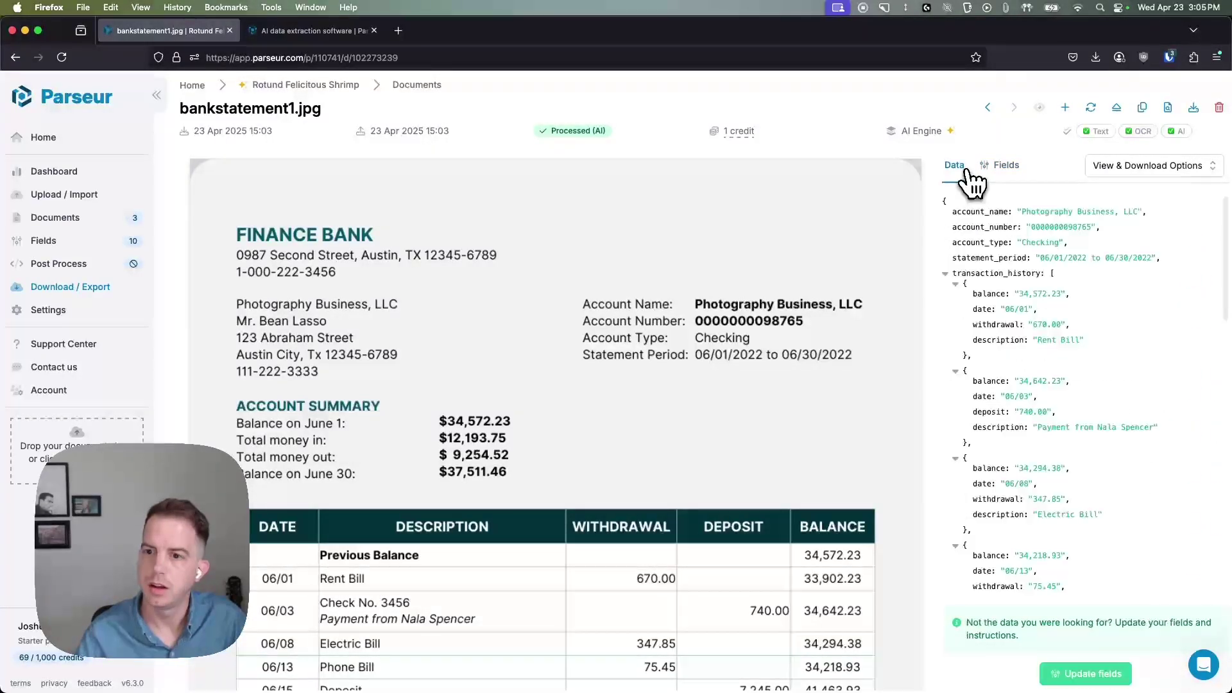
Check the account details and scroll through the extracted transaction_history entries.
left_click_drag(987, 211, 1046, 259)
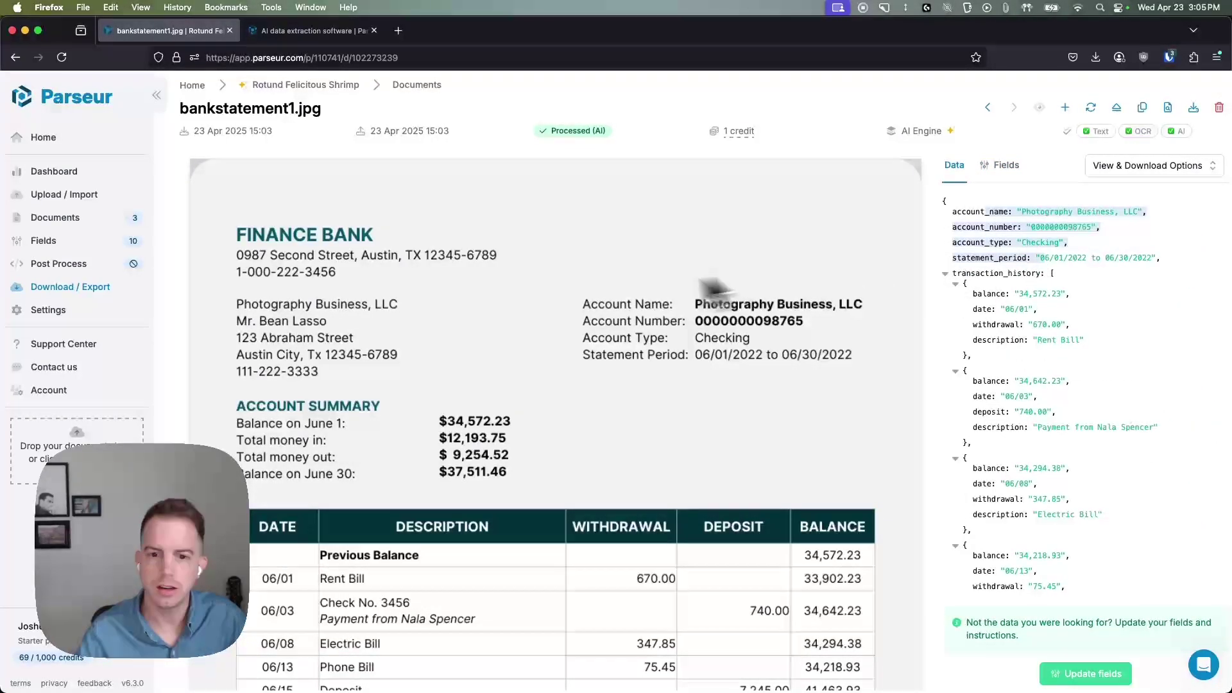
scroll(481, 330, "down", 5)
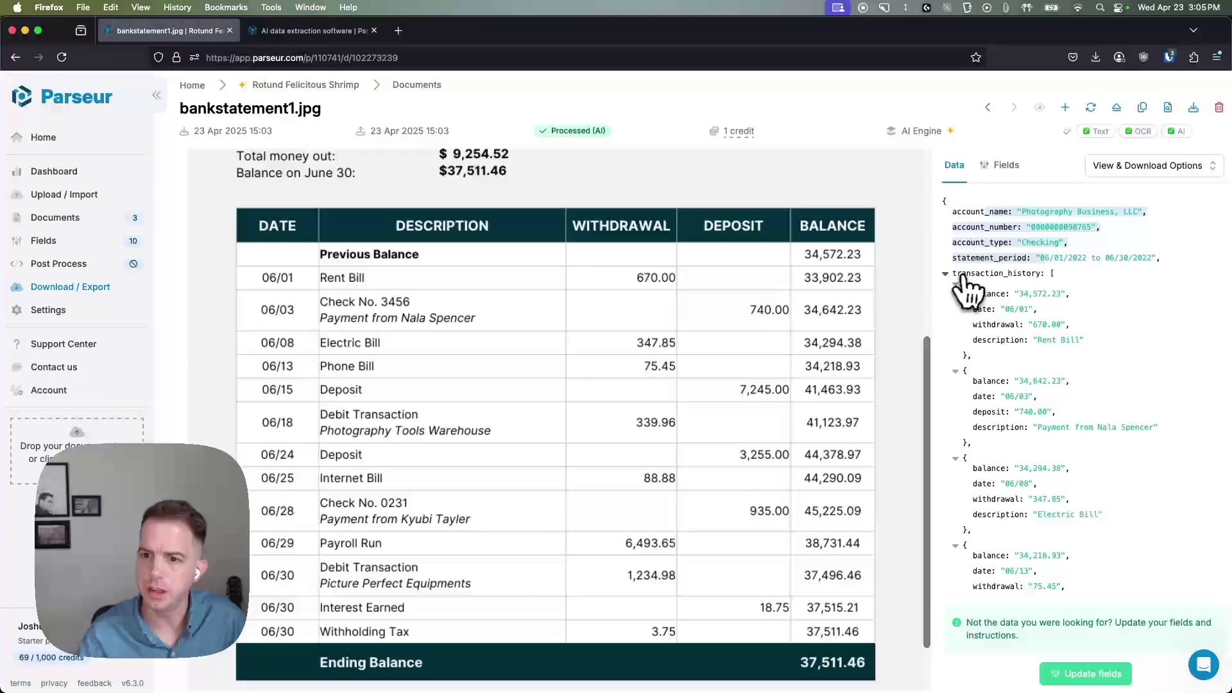
left_click(1026, 288)
scroll(401, 265, "down", 1)
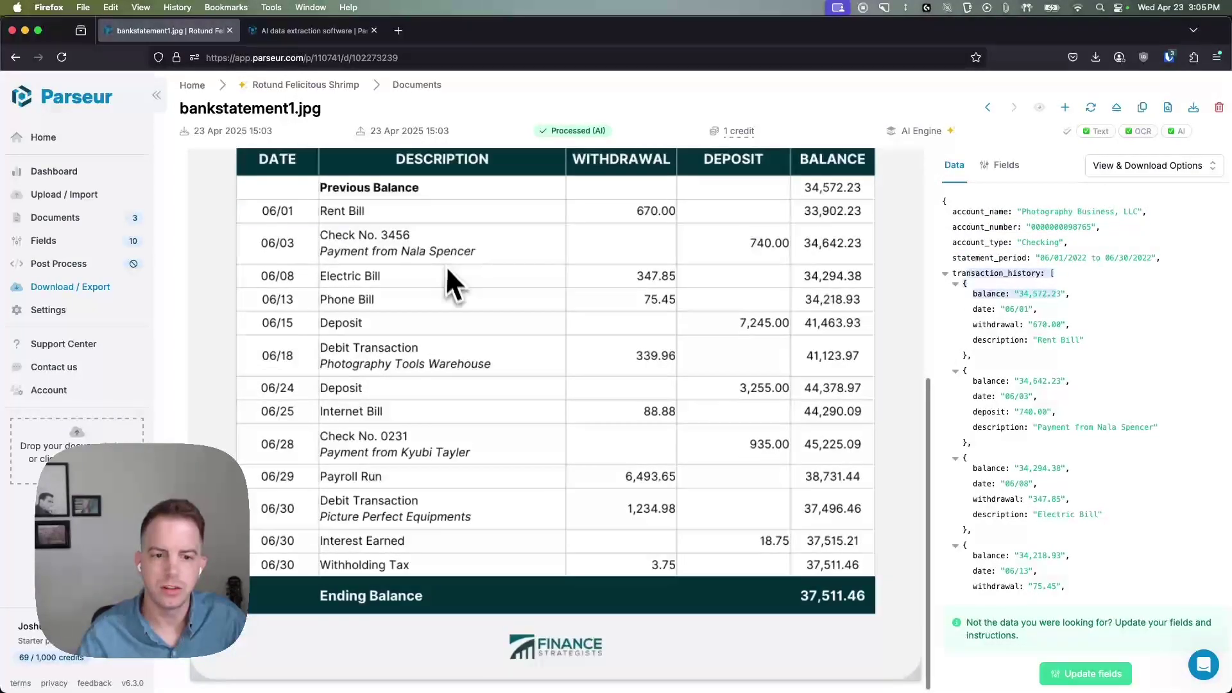
scroll(1100, 395, "down", 10)
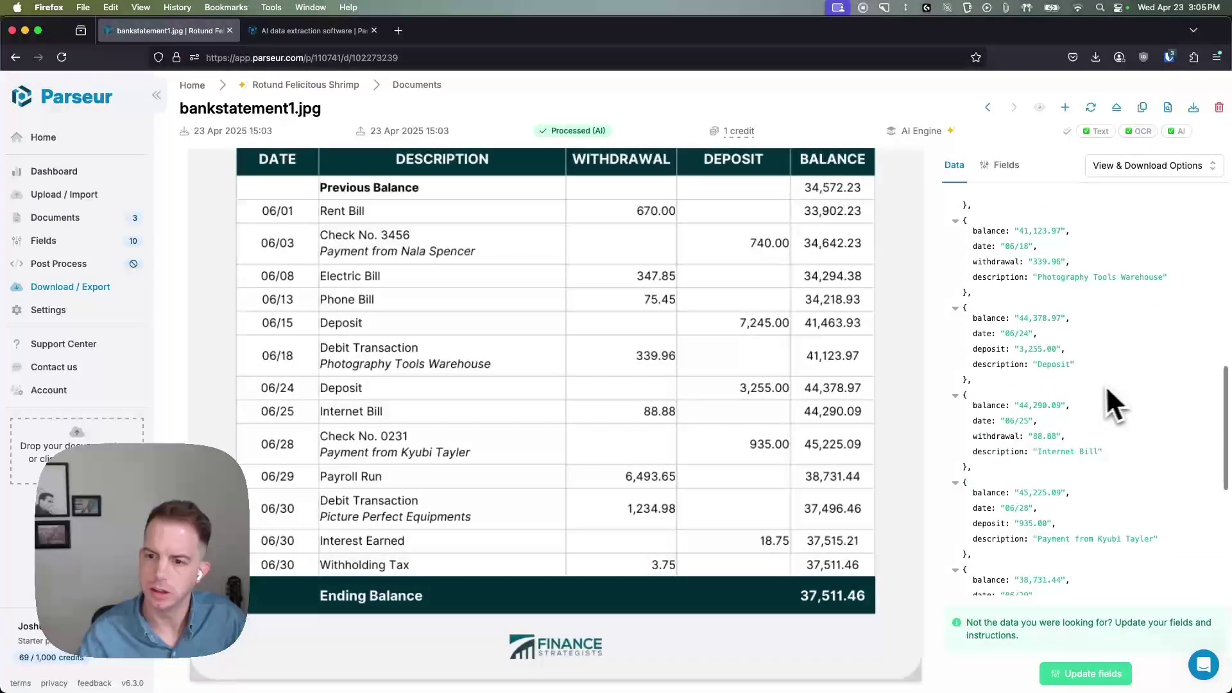
scroll(1093, 390, "up", 10)
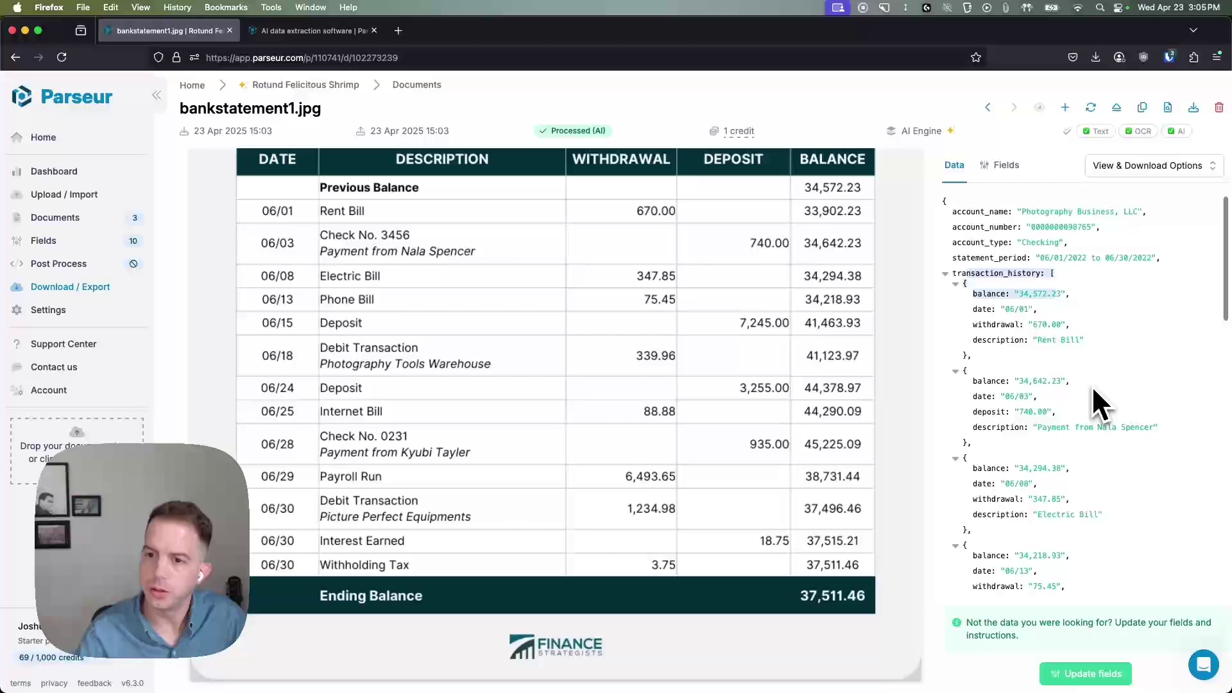
scroll(706, 276, "up", 5)
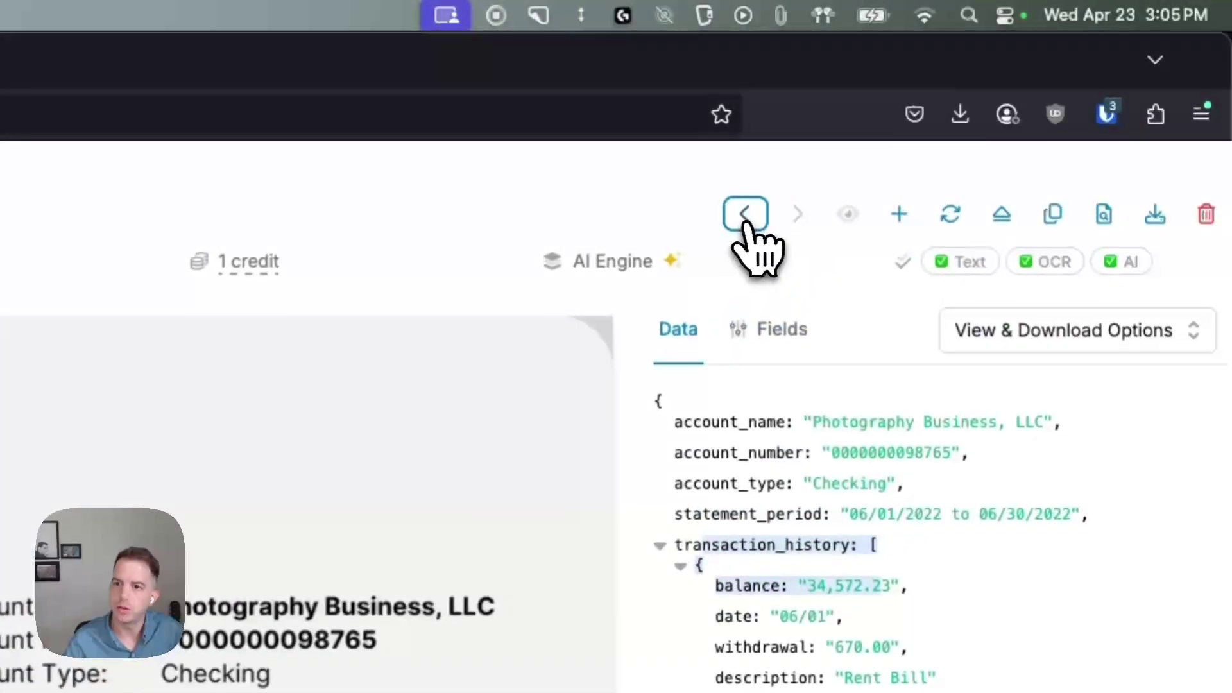
Browse bankstatement3.jpg and bankstatement2.jpg, ending on bankstatement3's hyphenated account_number value.
left_click(988, 109)
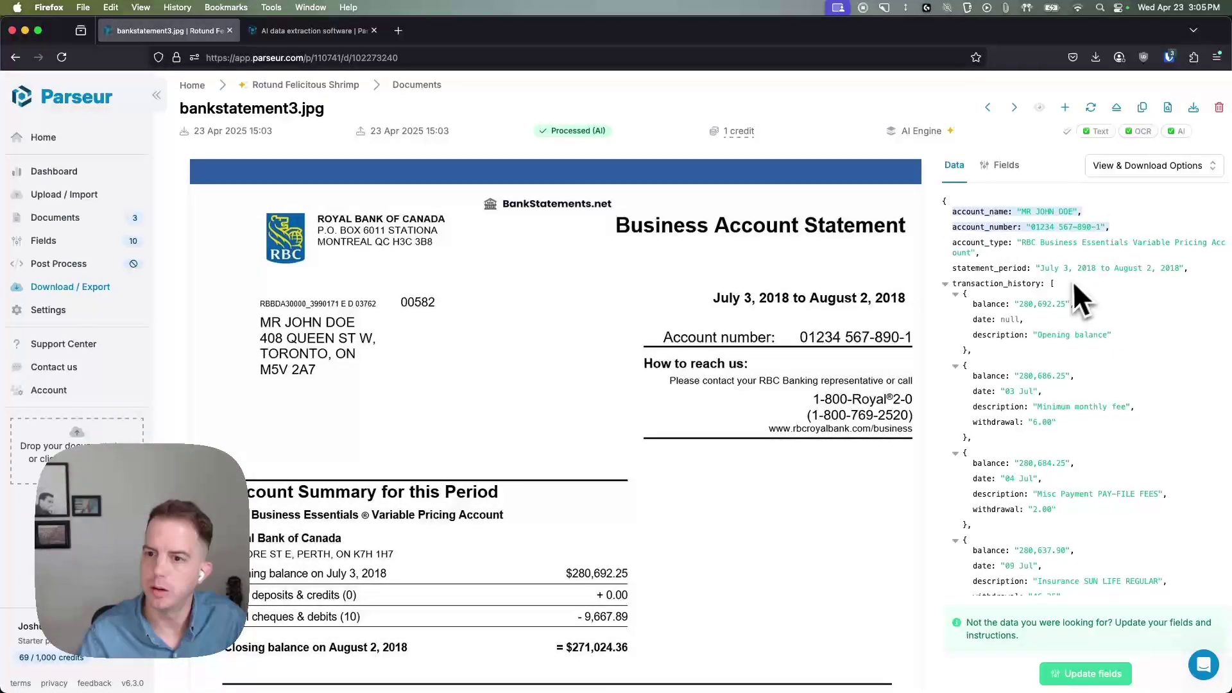
scroll(712, 385, "down", 6)
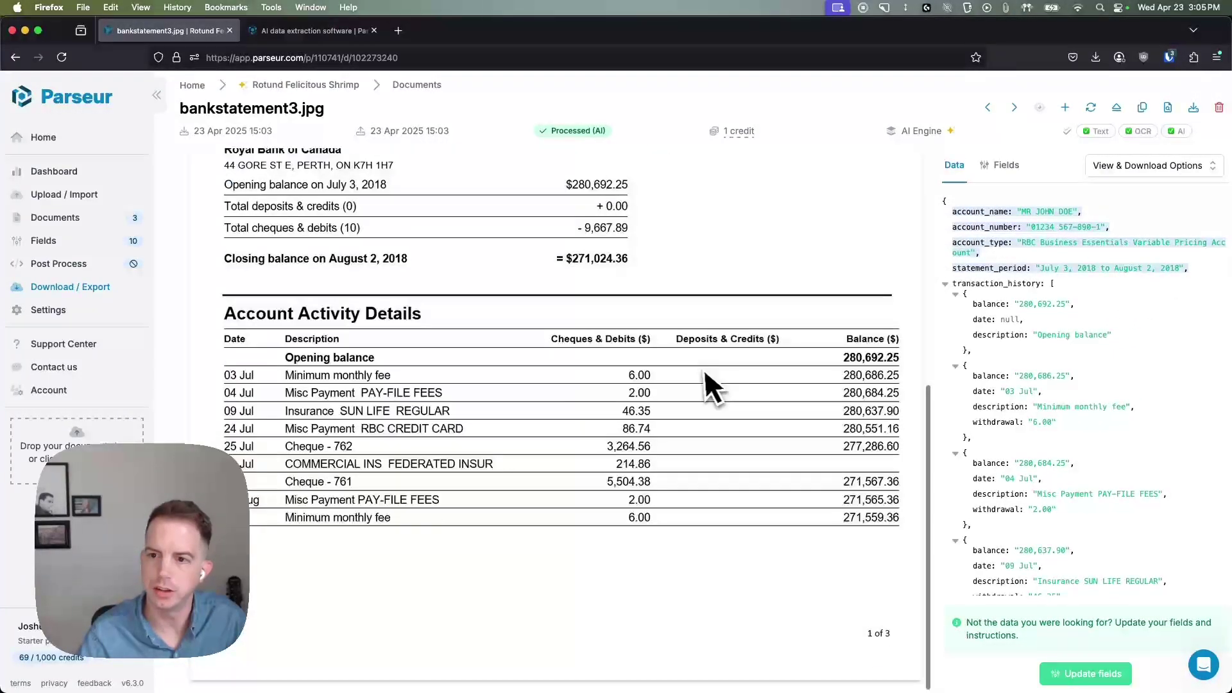
scroll(1014, 378, "down", 2)
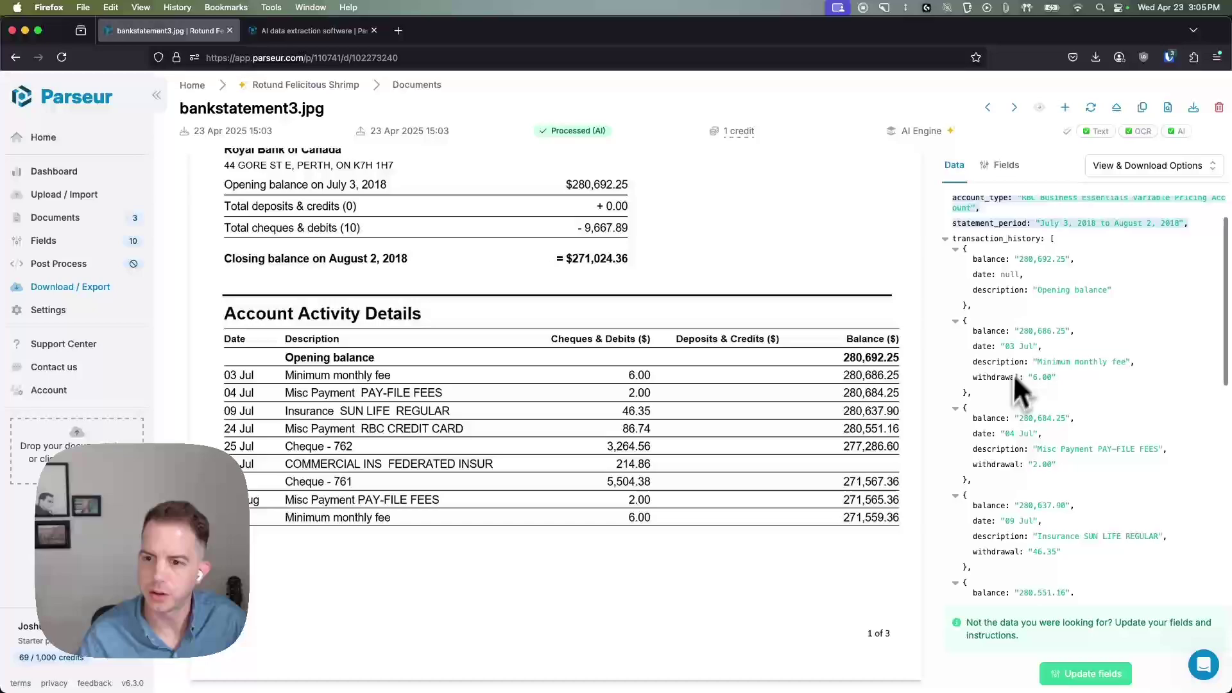
left_click(988, 108)
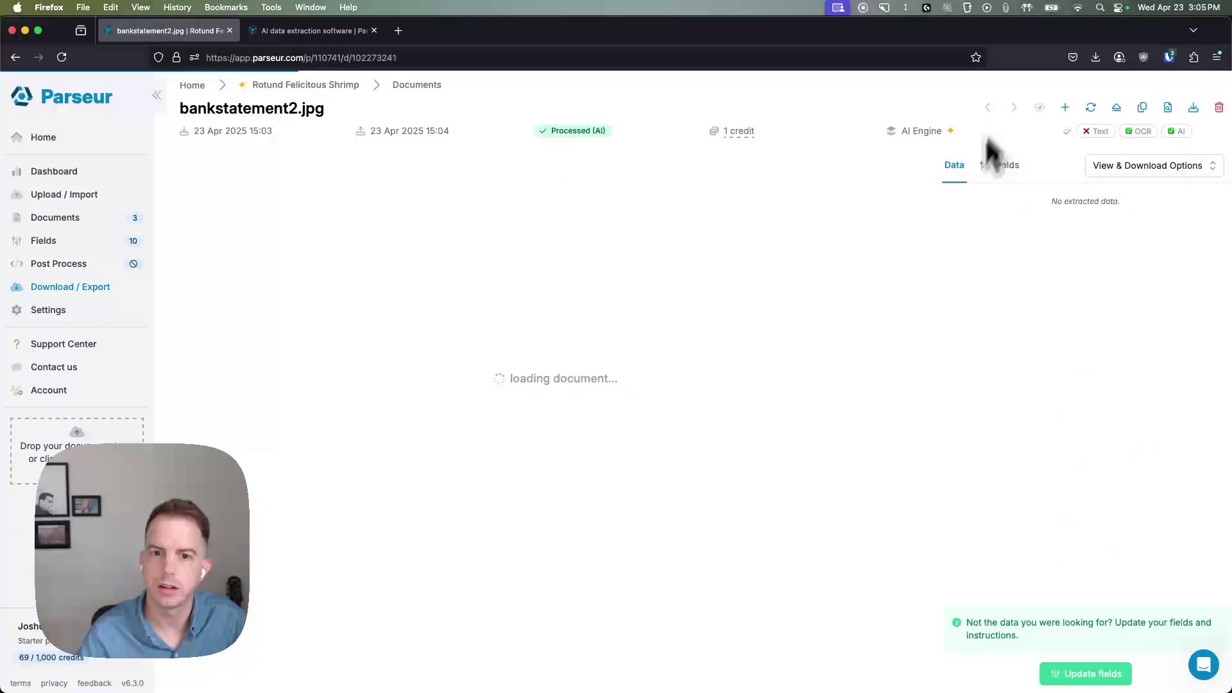
scroll(972, 273, "up", 2)
scroll(1017, 208, "up", 1)
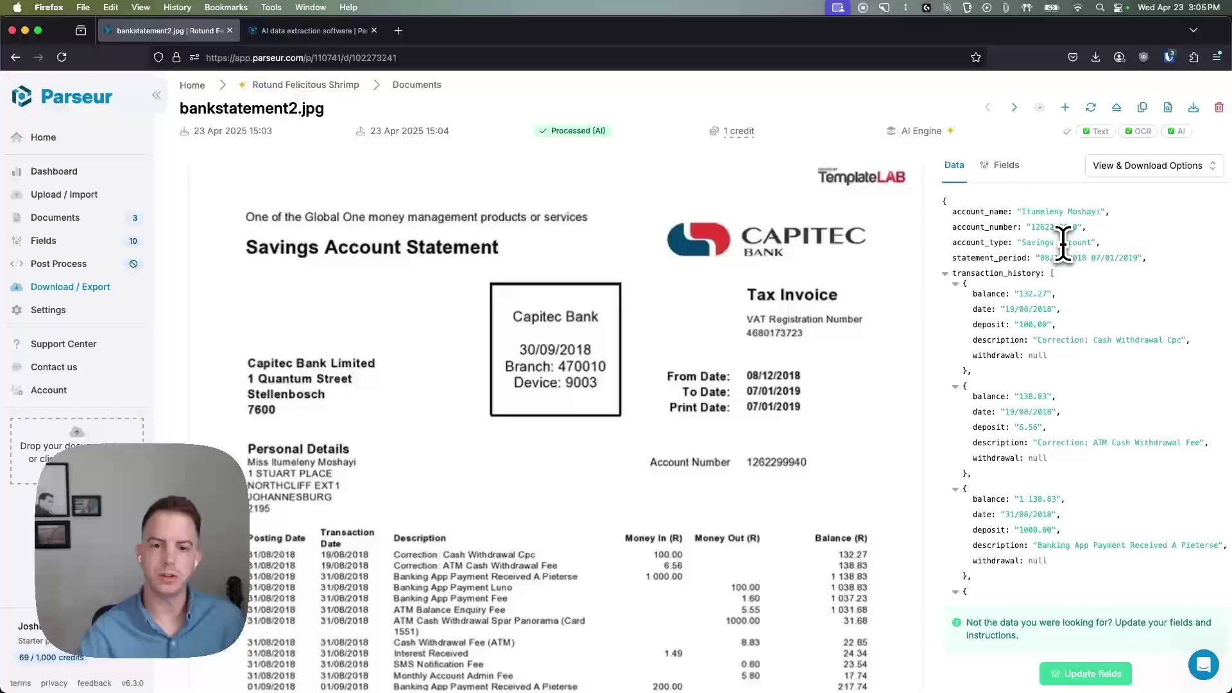
scroll(757, 380, "down", 3)
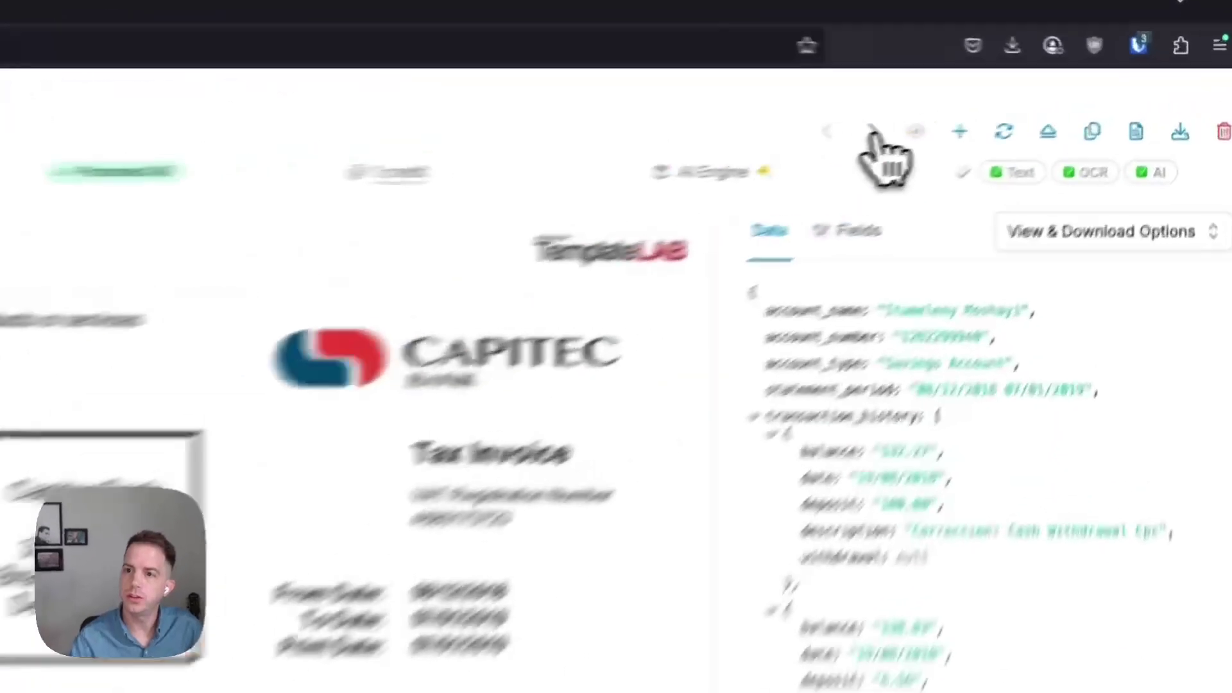
left_click(1014, 107)
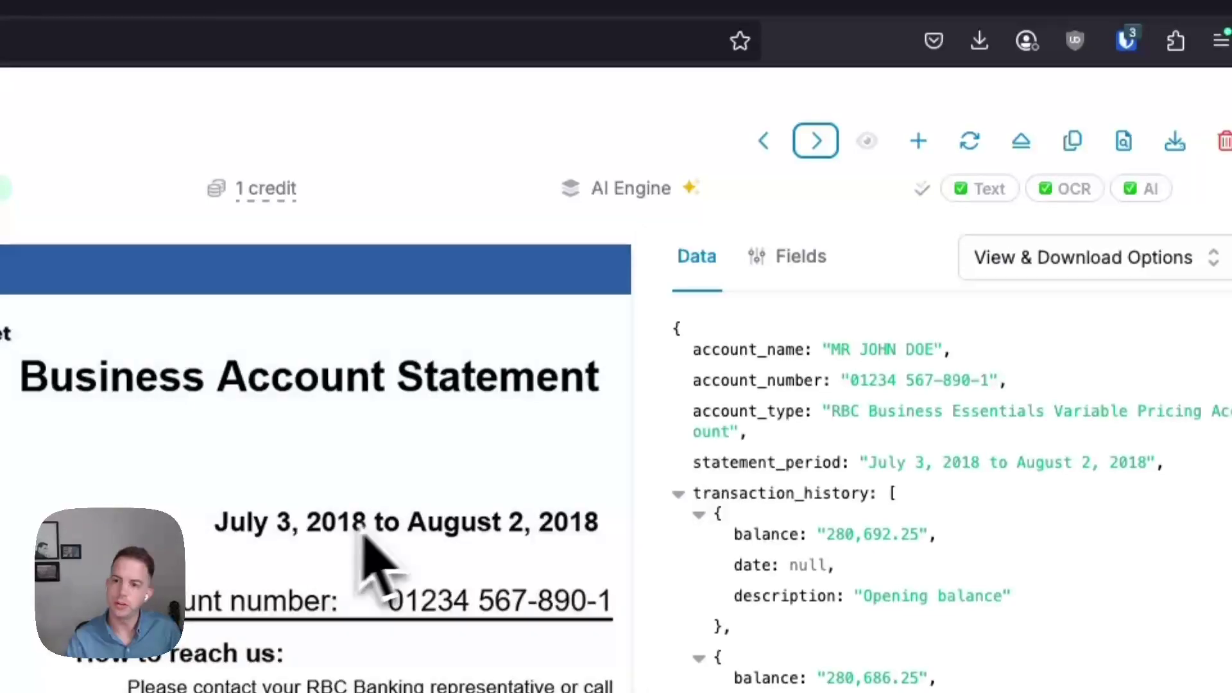
left_click_drag(834, 381, 1006, 347)
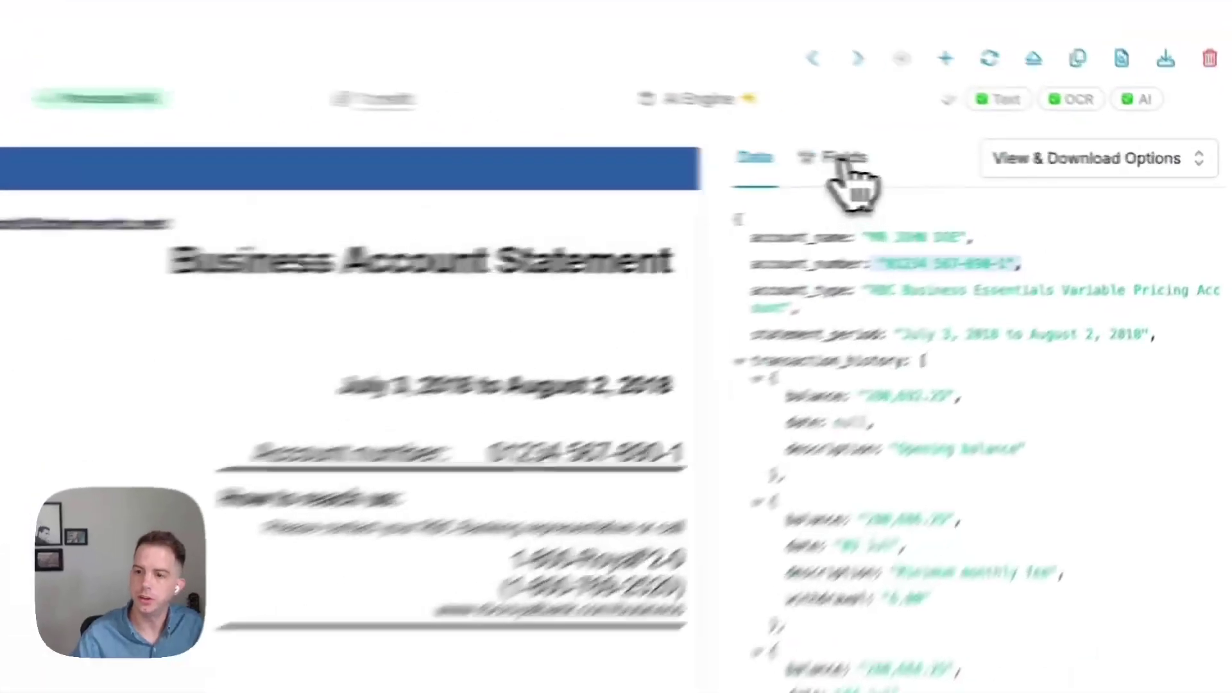
Append '. Remove any hyphens in the number.' to account_number's instructions and update it.
left_click(1004, 165)
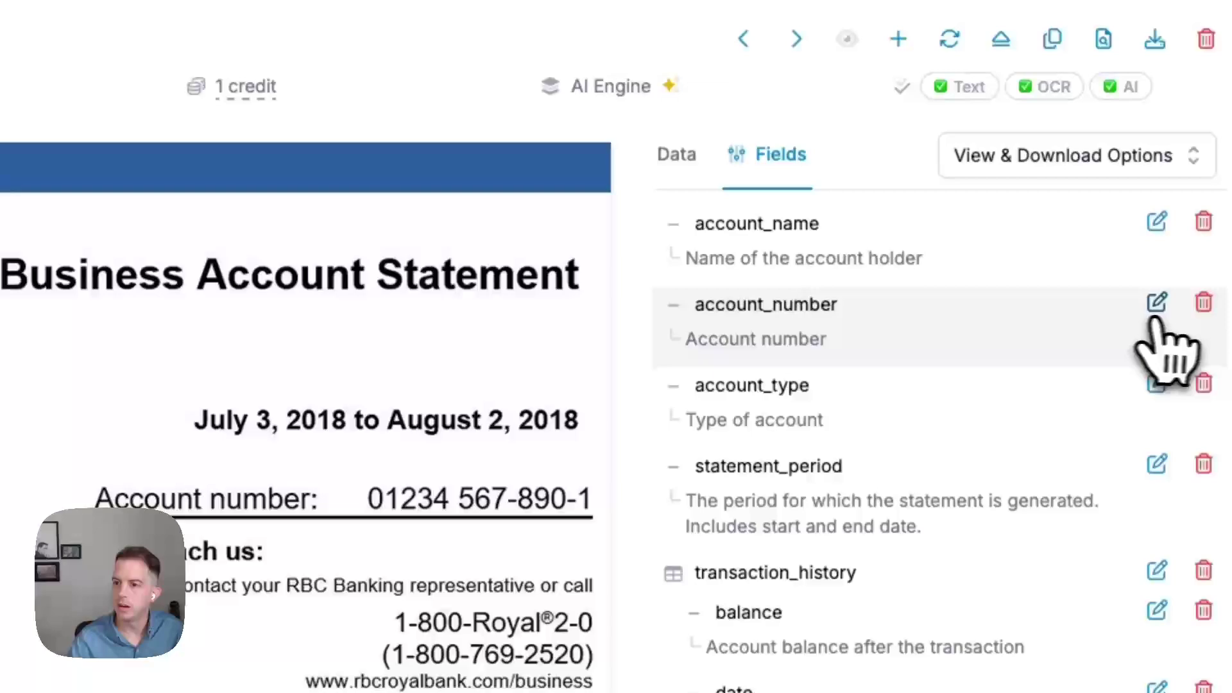
left_click(1156, 303)
left_click(864, 540)
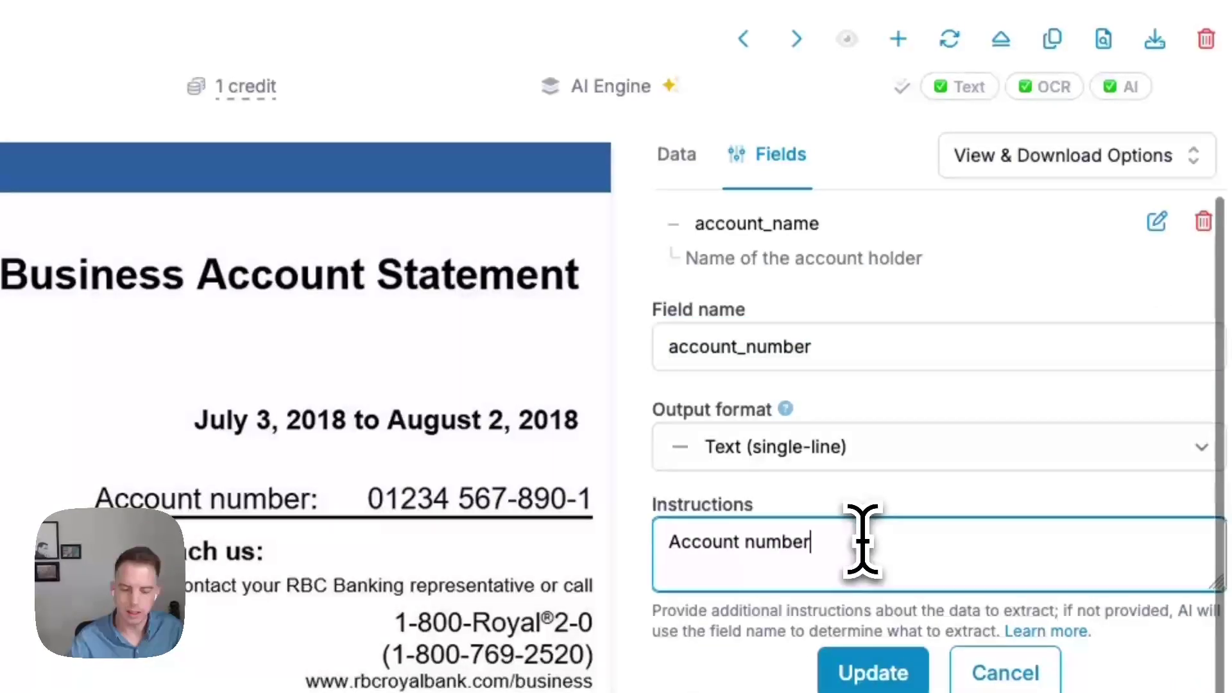
type(". Remove any hyphens in th")
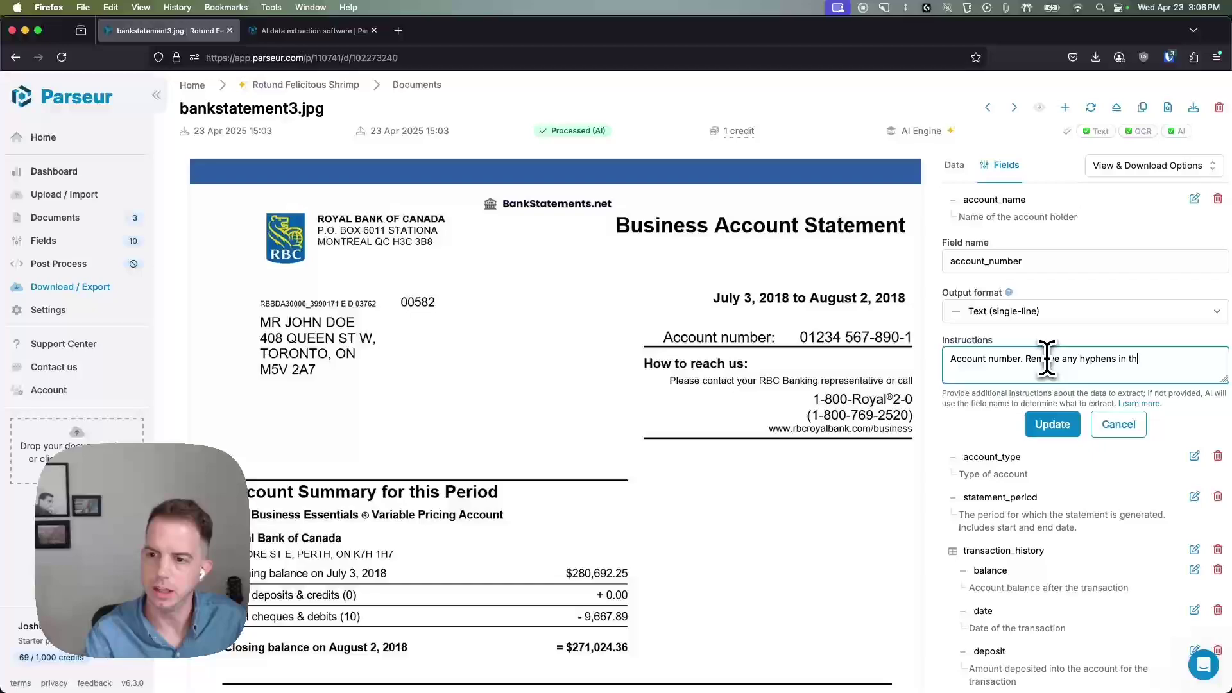
type("e number.")
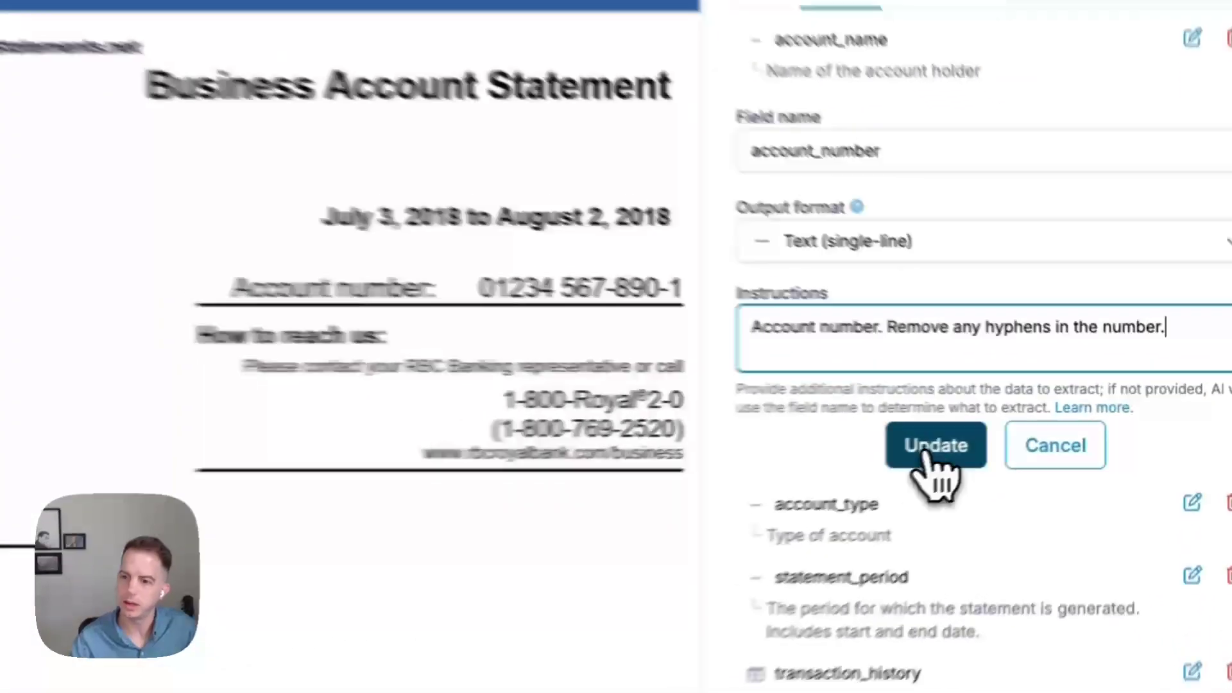
left_click(1052, 424)
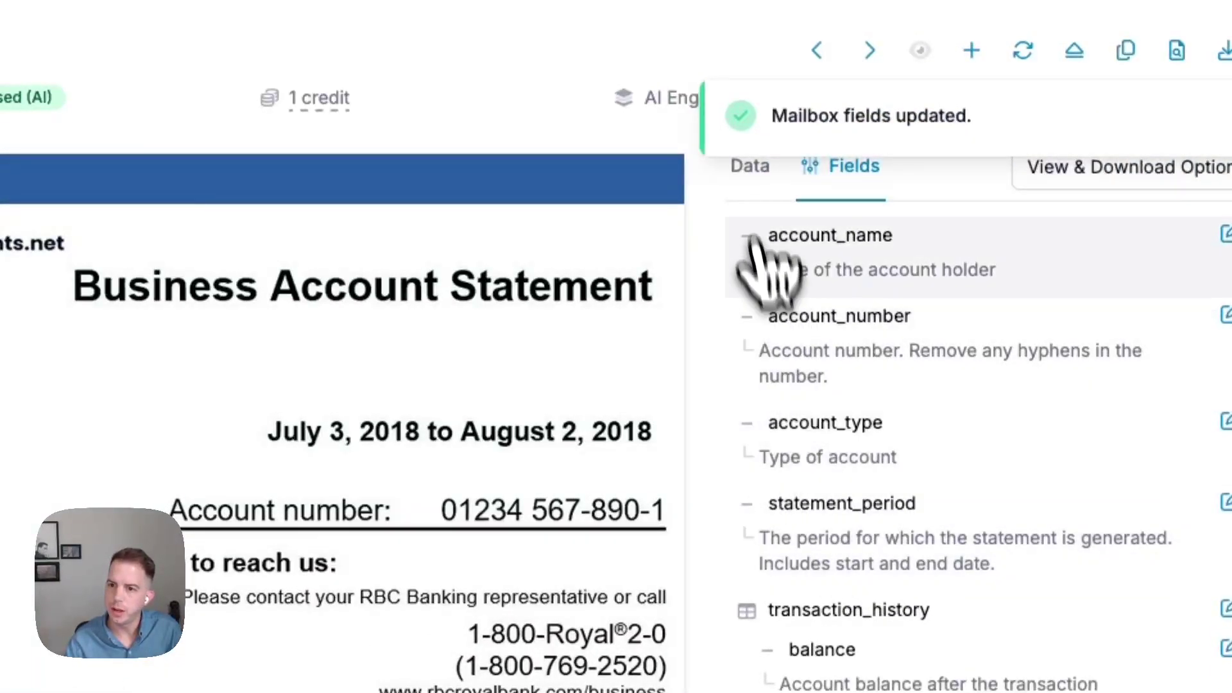
left_click(748, 172)
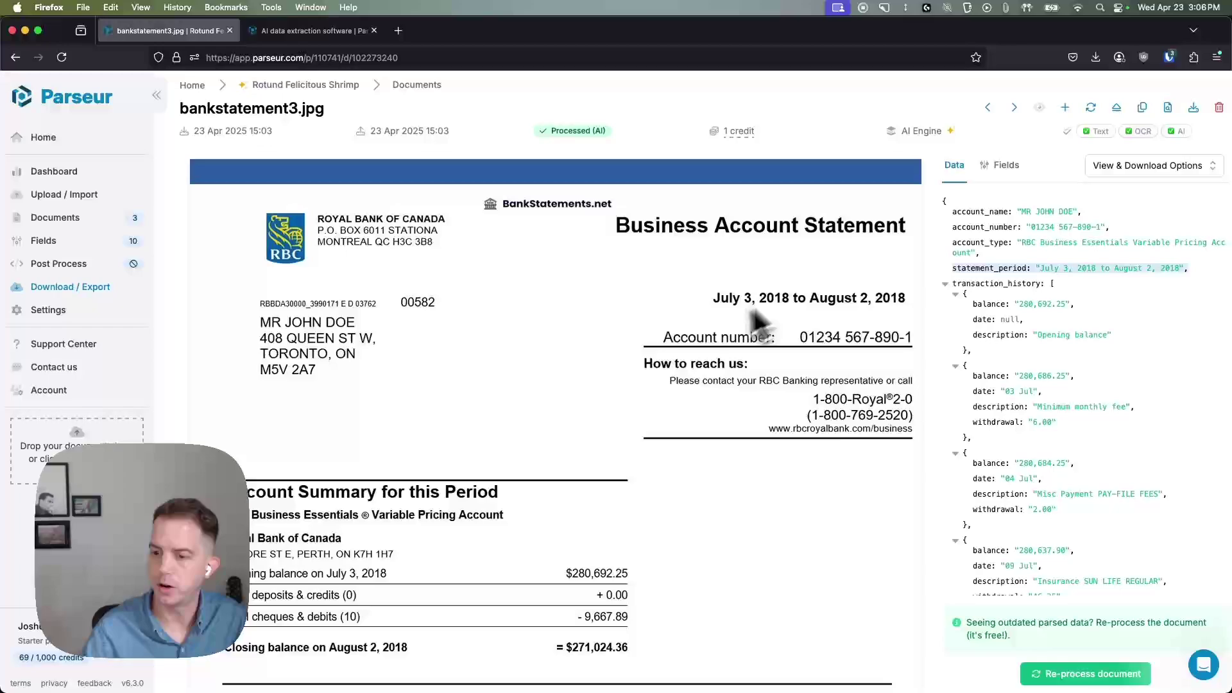
Delete the statement_period field from the mailbox's fields.
left_click(1006, 167)
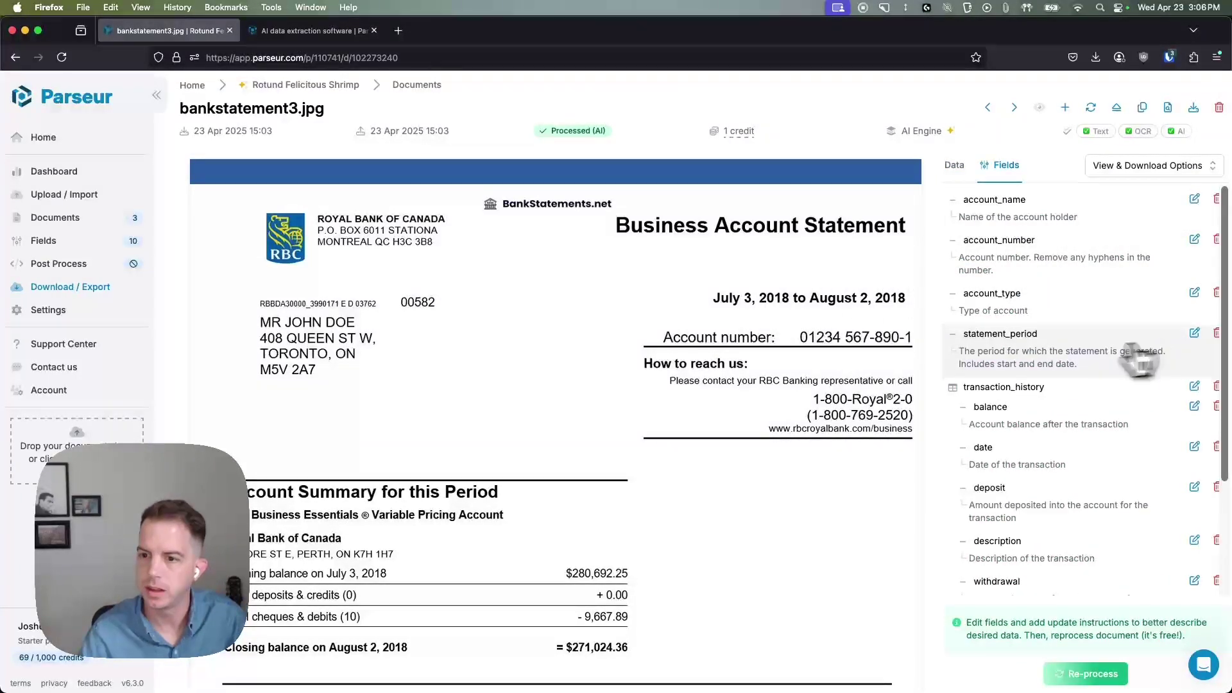
left_click(1216, 333)
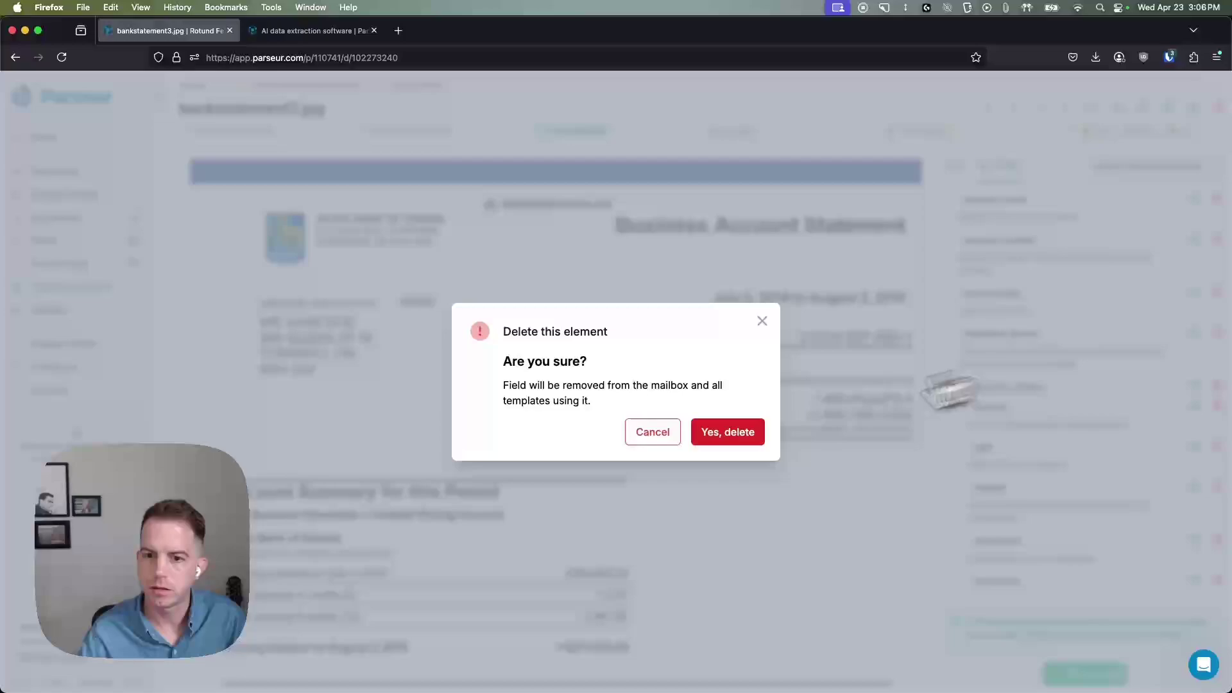
left_click(738, 433)
scroll(1070, 318, "down", 2)
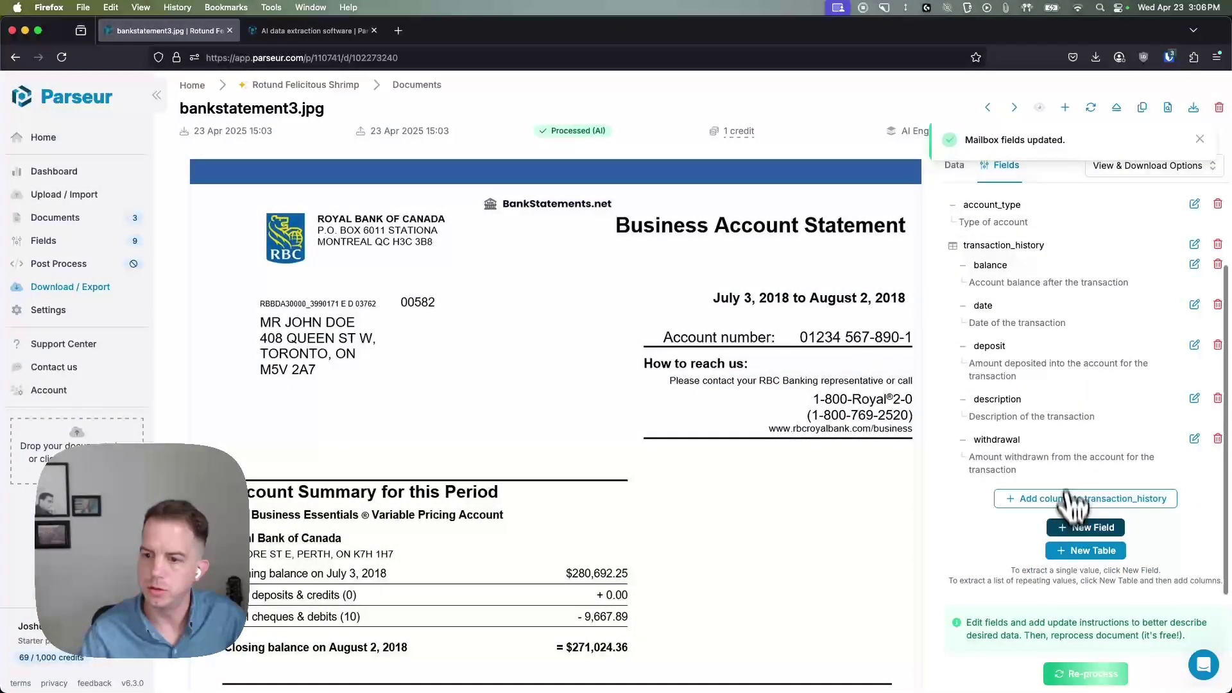
Create a new date_from field with Date output format.
left_click(1084, 528)
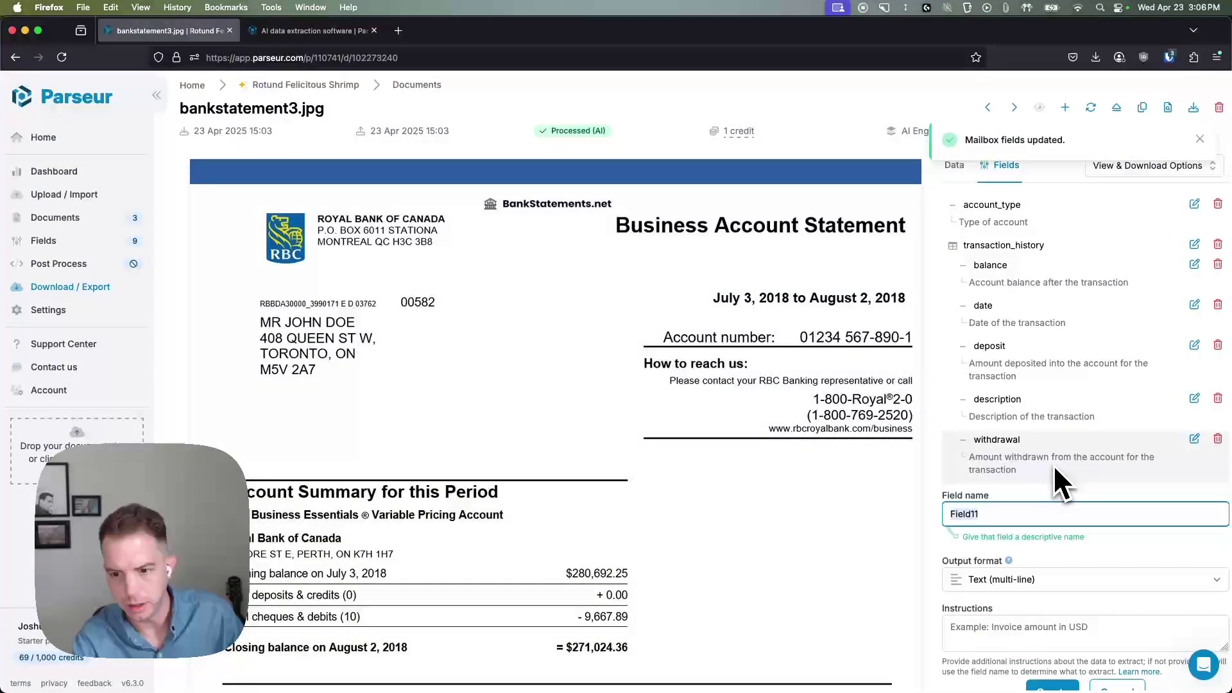
type("date_from")
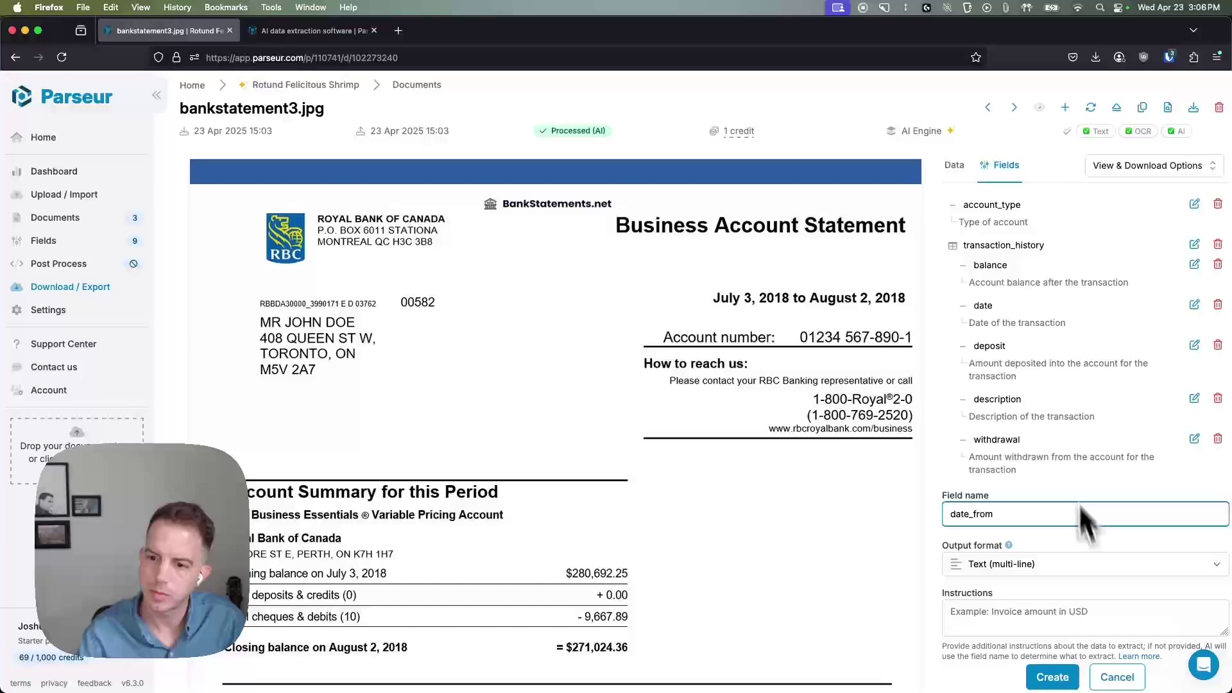
left_click(1020, 567)
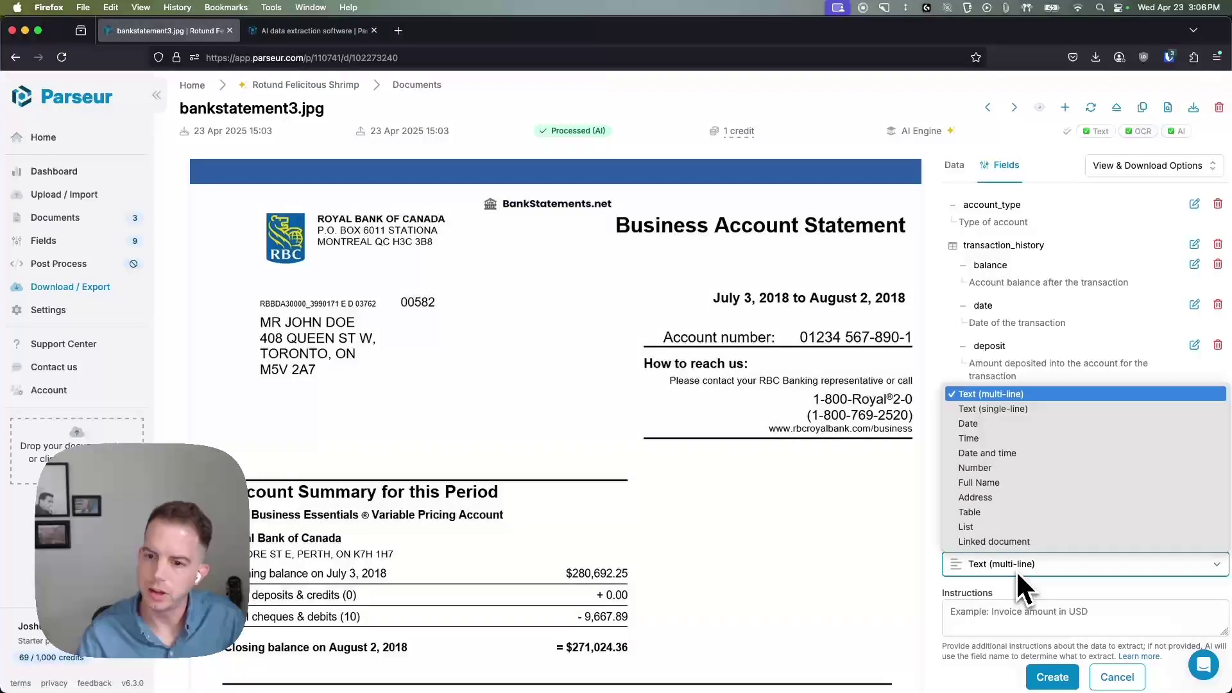
left_click(972, 425)
left_click(1052, 677)
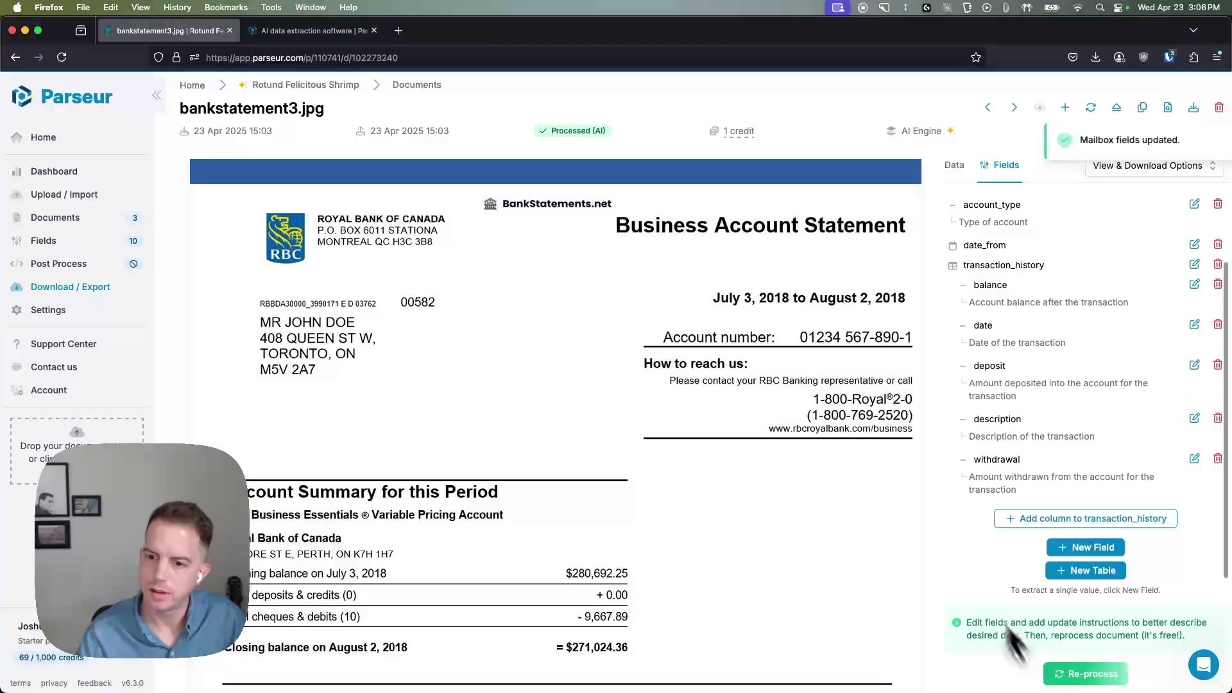
Start a date_to field and set its output format to Date.
left_click(1080, 549)
type("date_to")
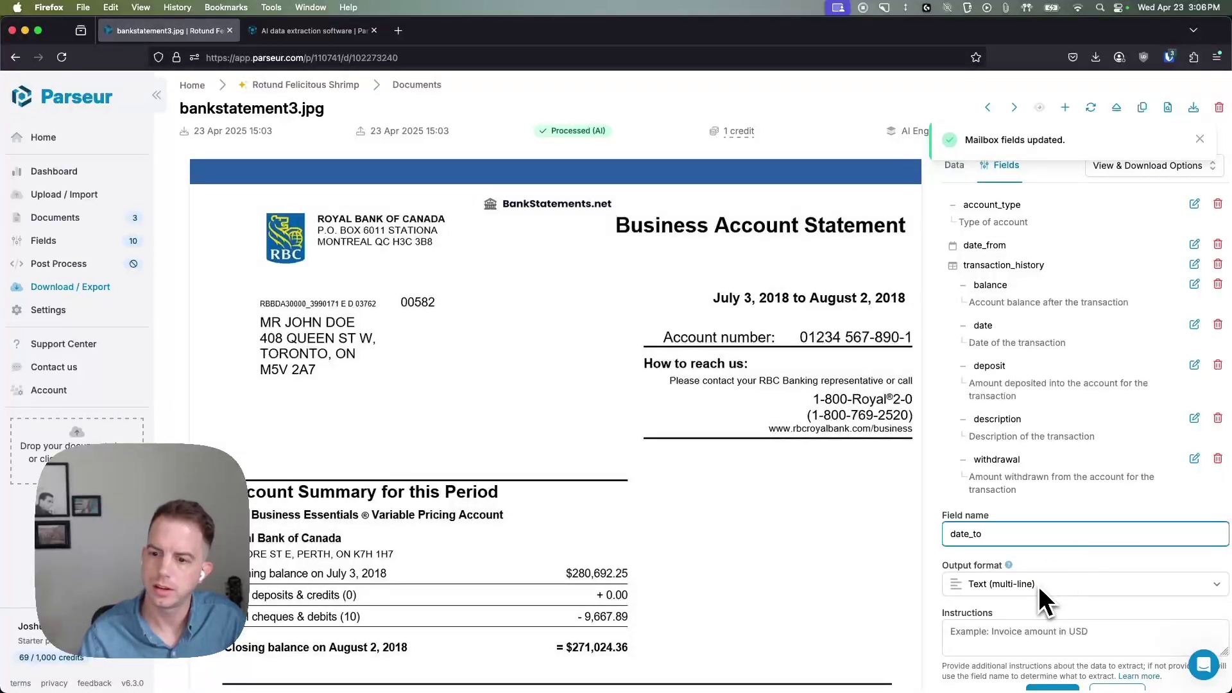
left_click(1038, 586)
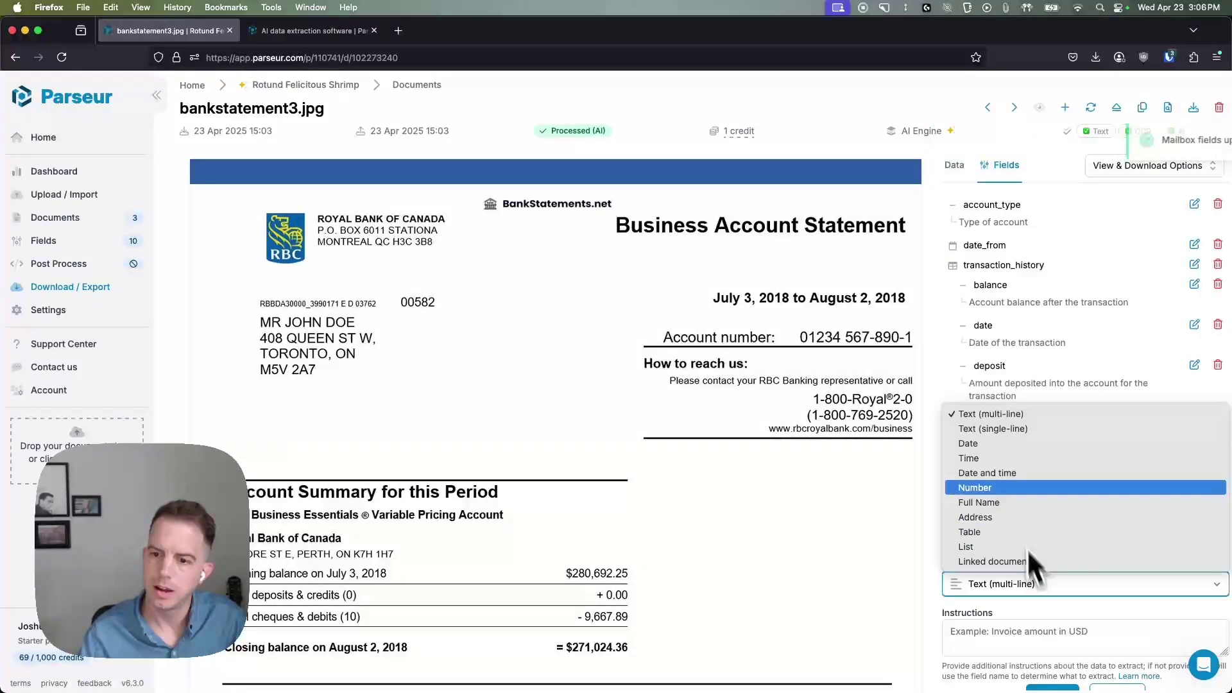
left_click(998, 449)
scroll(993, 527, "down", 1)
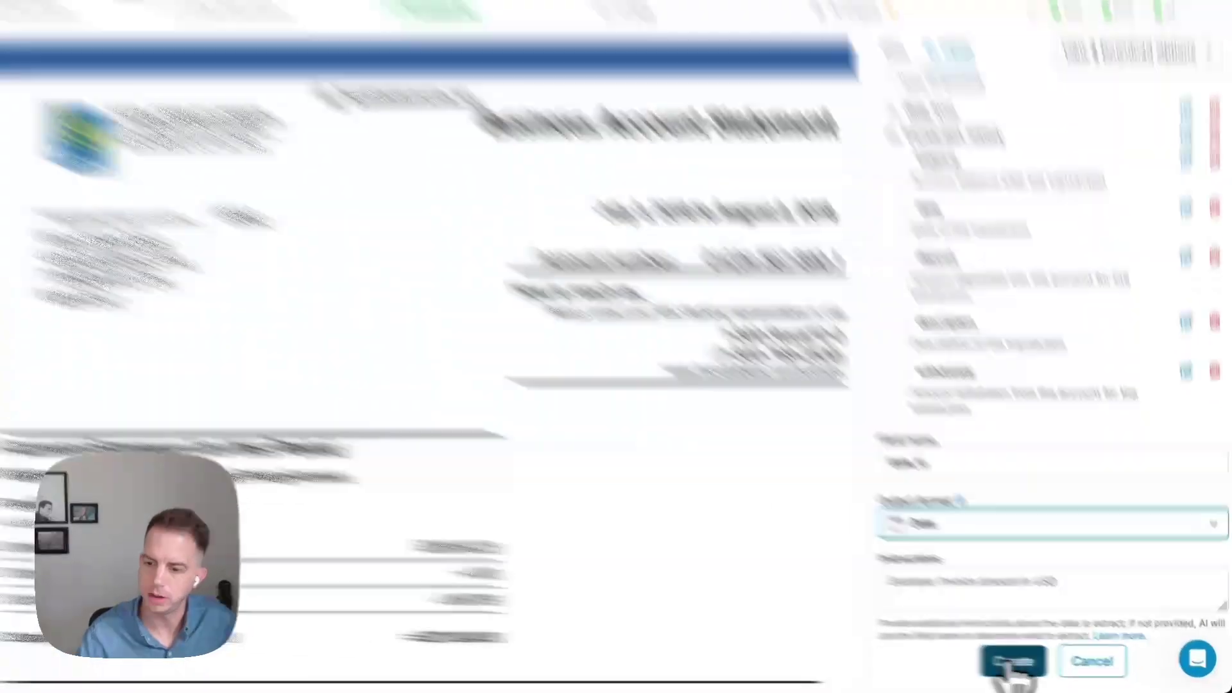
Save the date_to field and review the updated fields list, including account_number's instruction.
left_click(1013, 668)
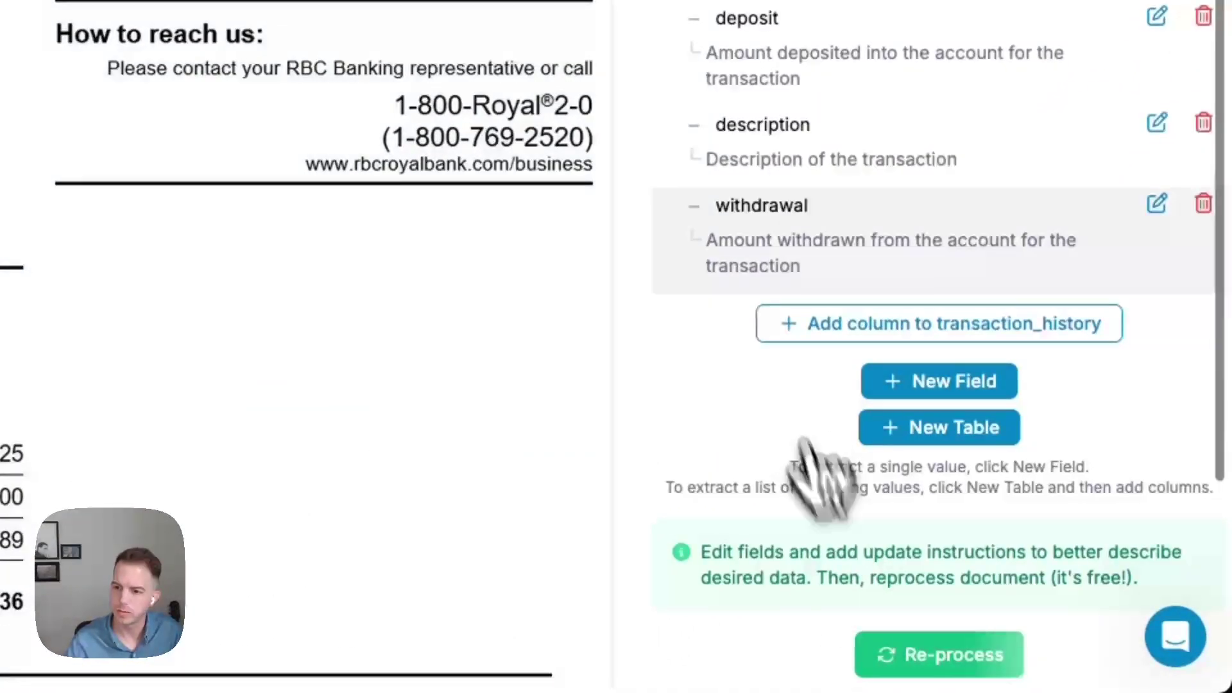
scroll(853, 352, "up", 10)
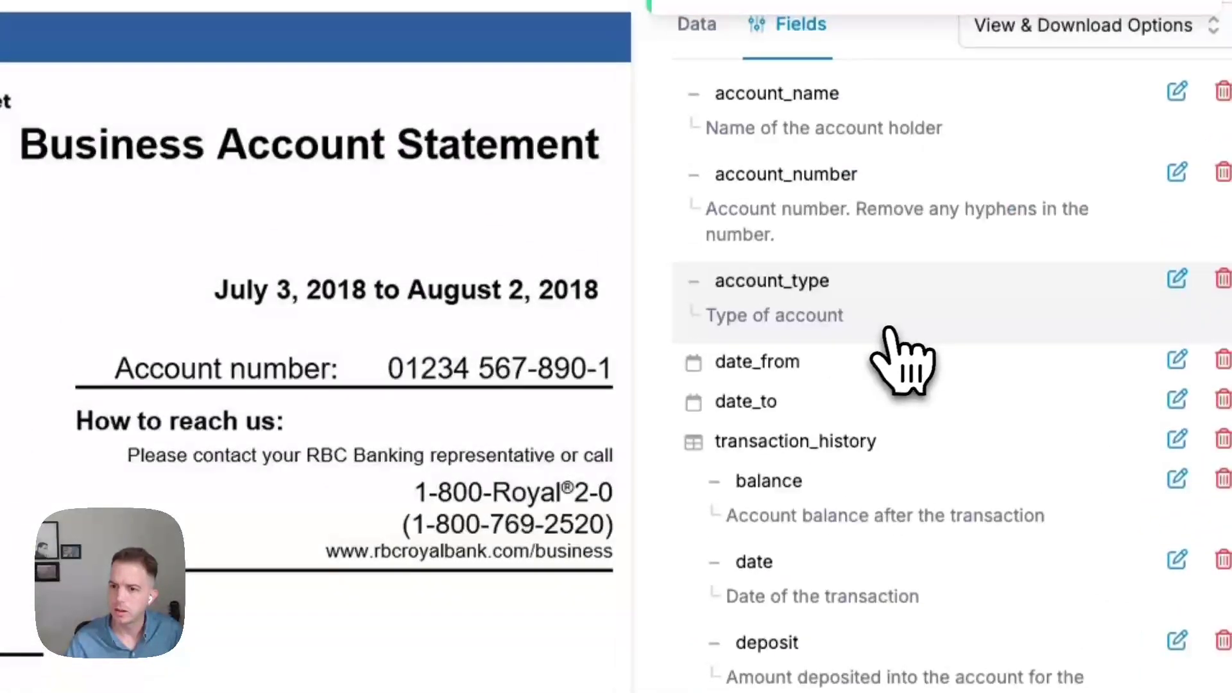
scroll(902, 359, "down", 2)
scroll(892, 385, "up", 2)
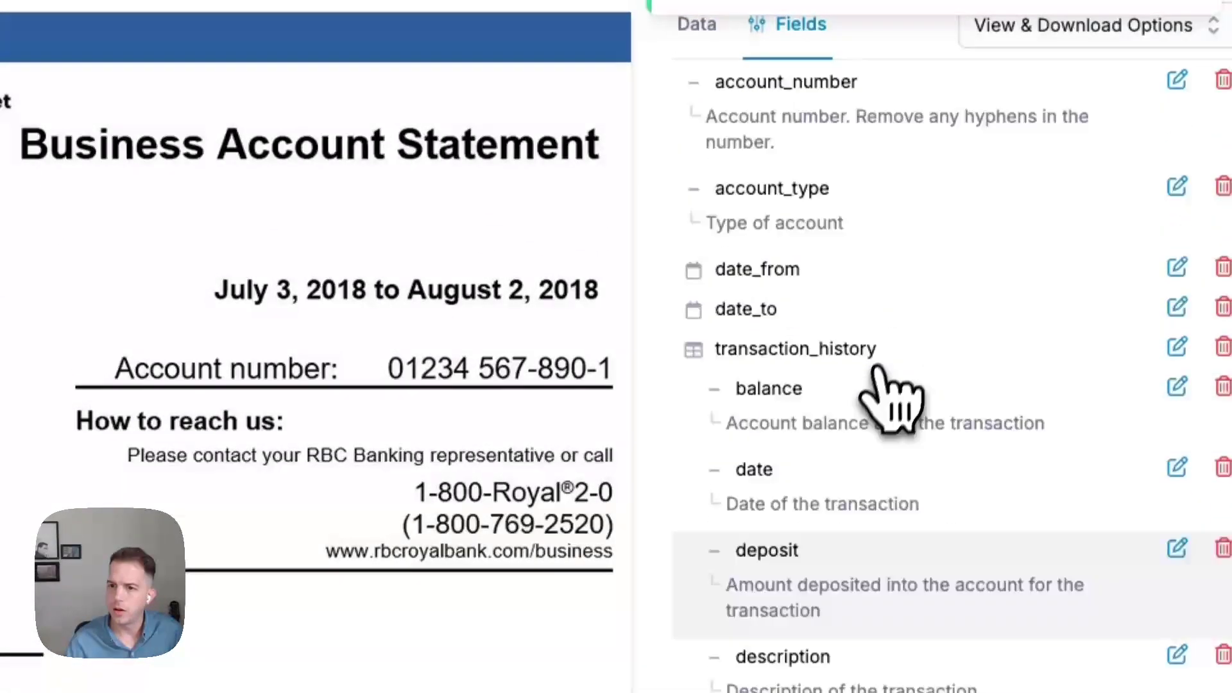
left_click_drag(802, 247, 715, 180)
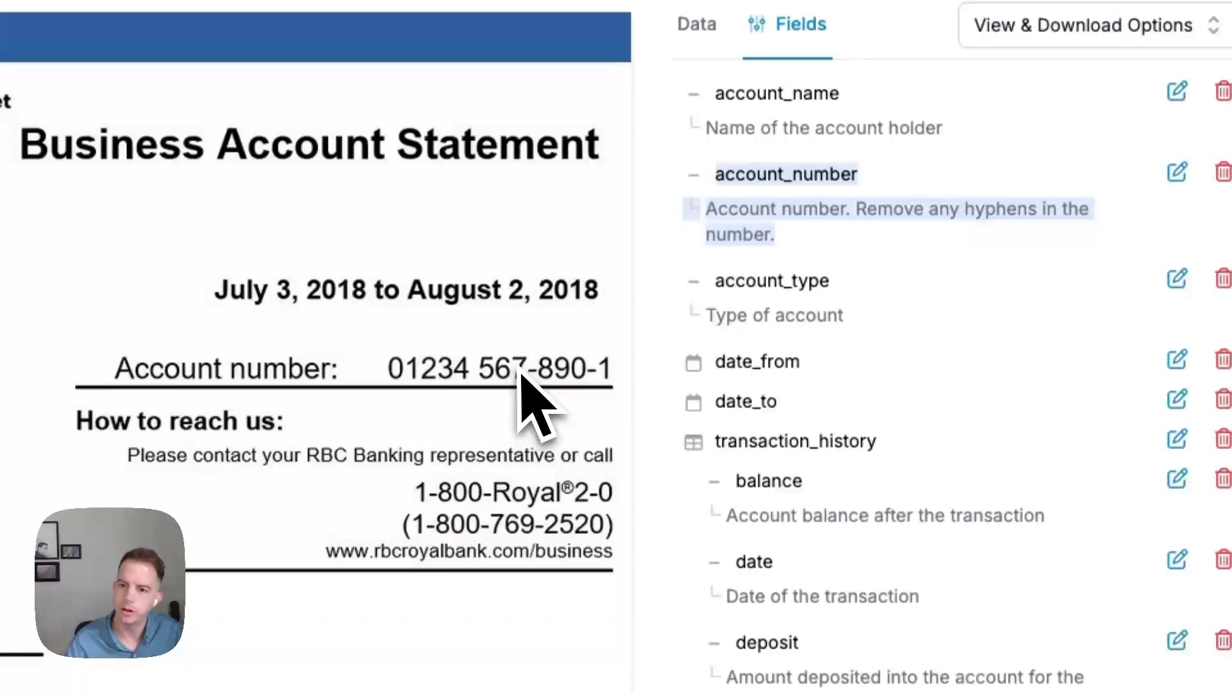
scroll(866, 275, "down", 3)
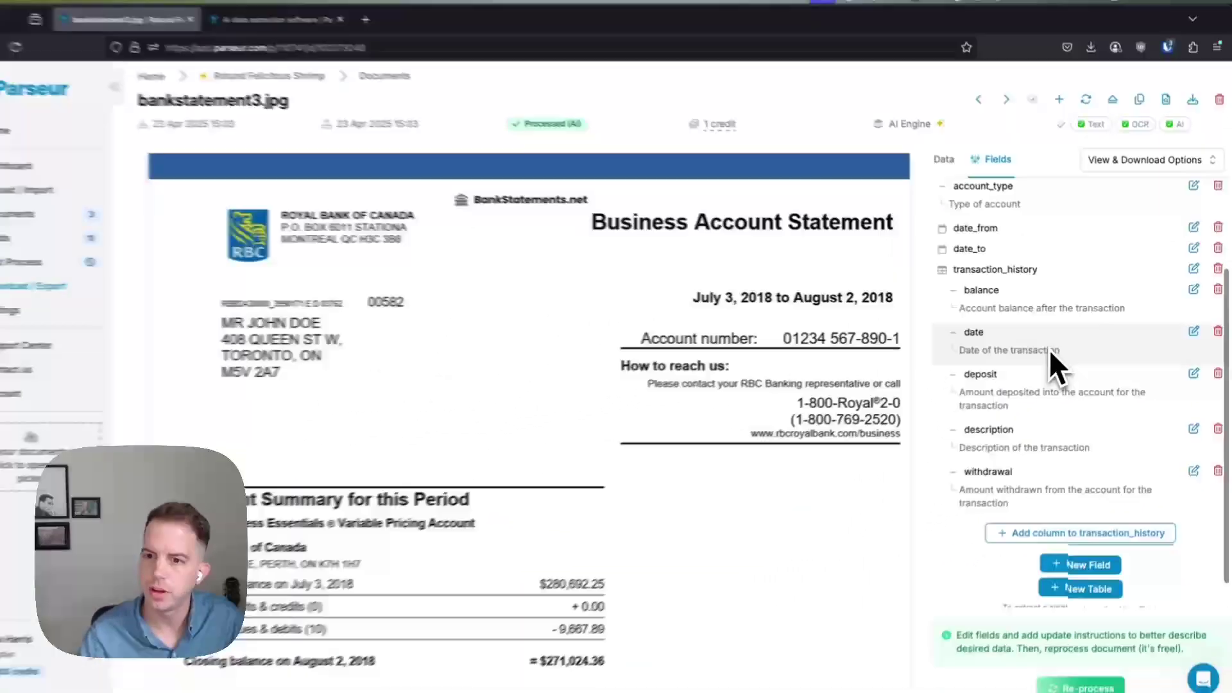
scroll(1048, 349, "up", 2)
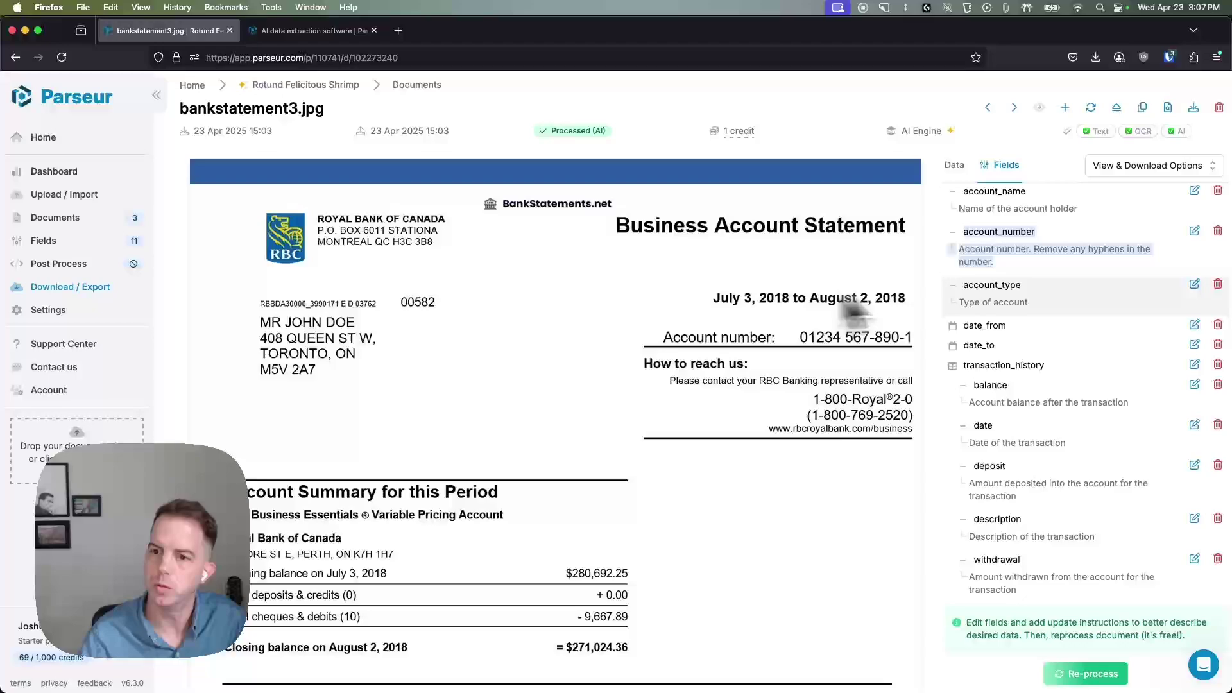
scroll(1012, 321, "down", 3)
scroll(1014, 385, "up", 2)
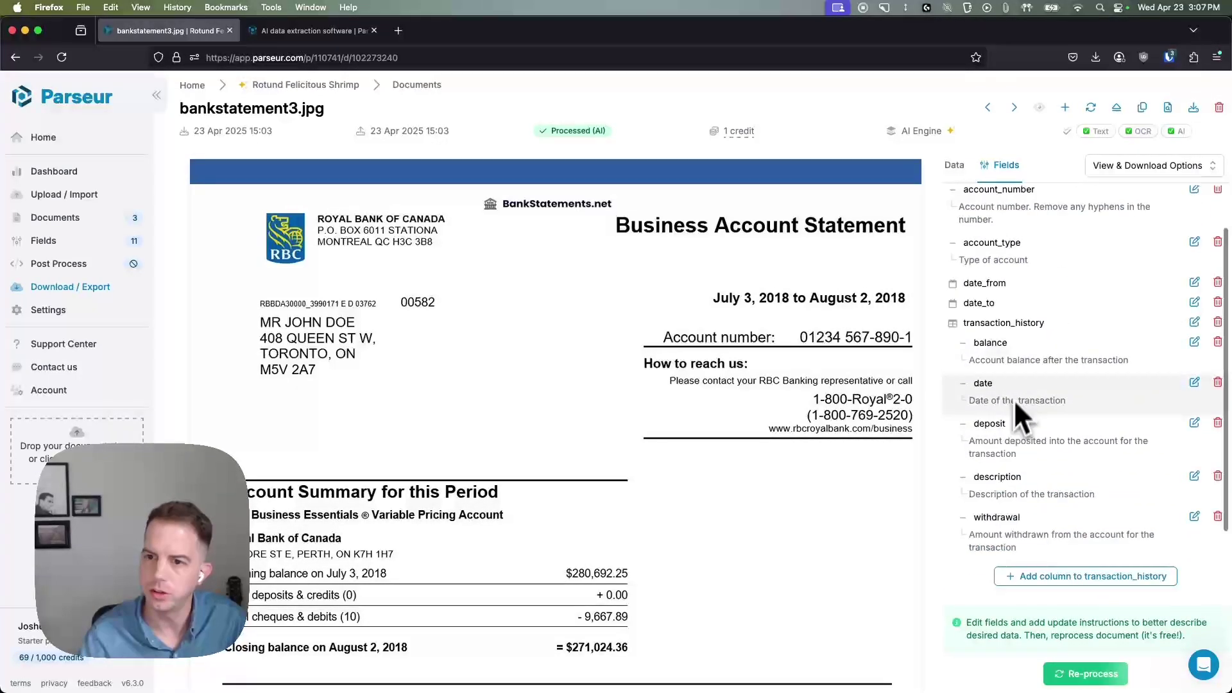
left_click_drag(1010, 305, 949, 308)
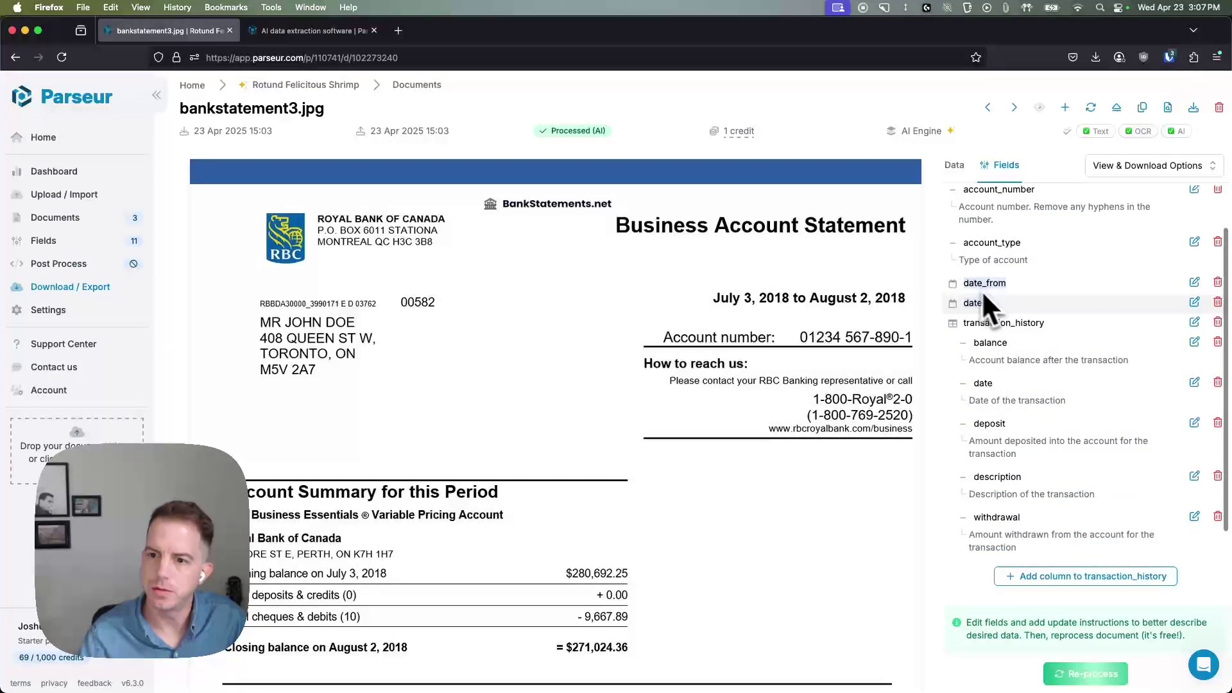
scroll(657, 432, "down", 6)
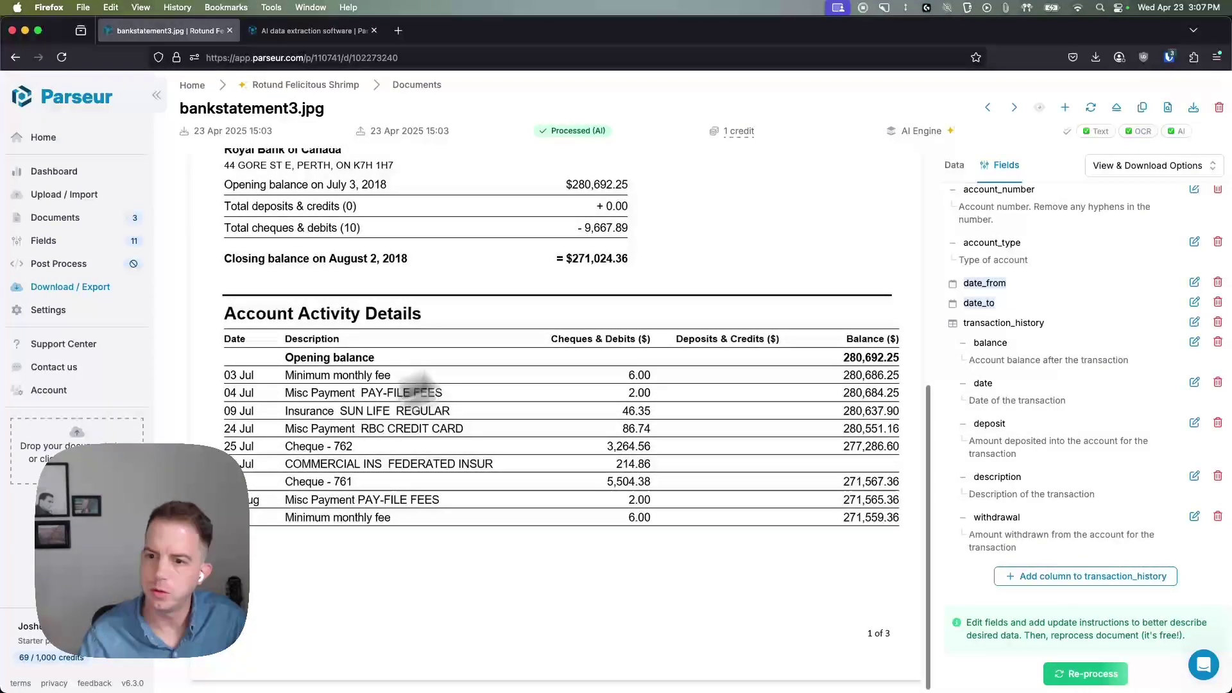
Set the transaction_history date column's output format to Date and save it.
left_click(1194, 382)
left_click(995, 452)
left_click(995, 464)
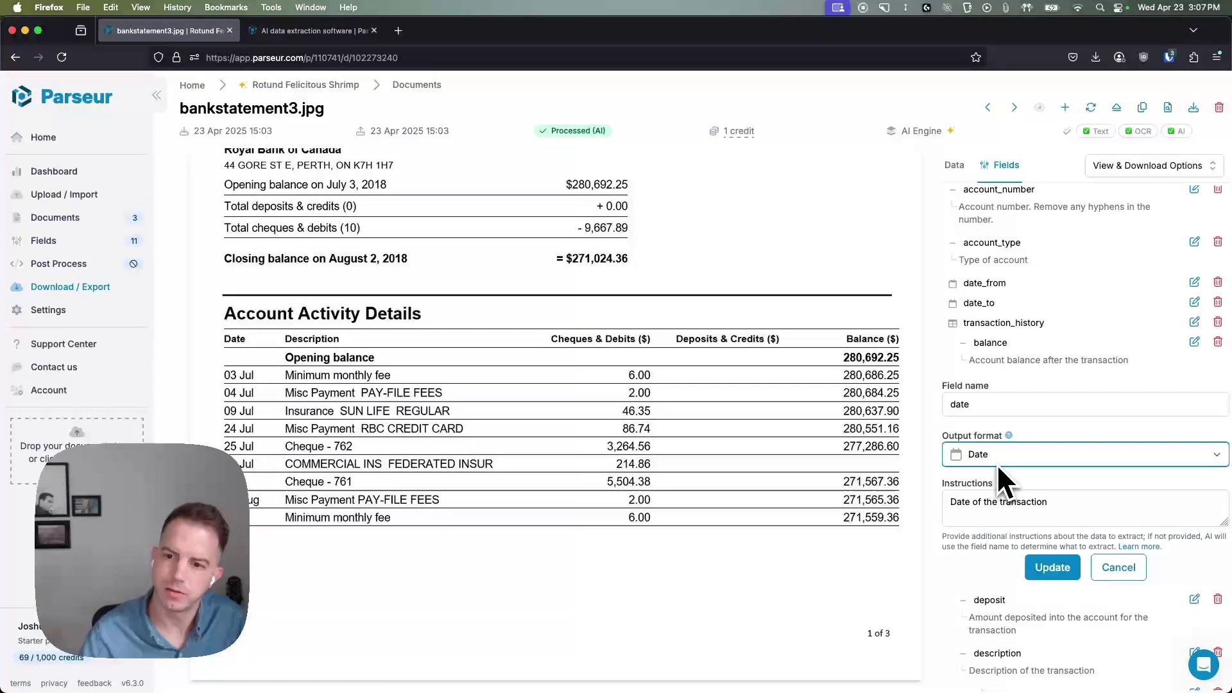
left_click(1052, 568)
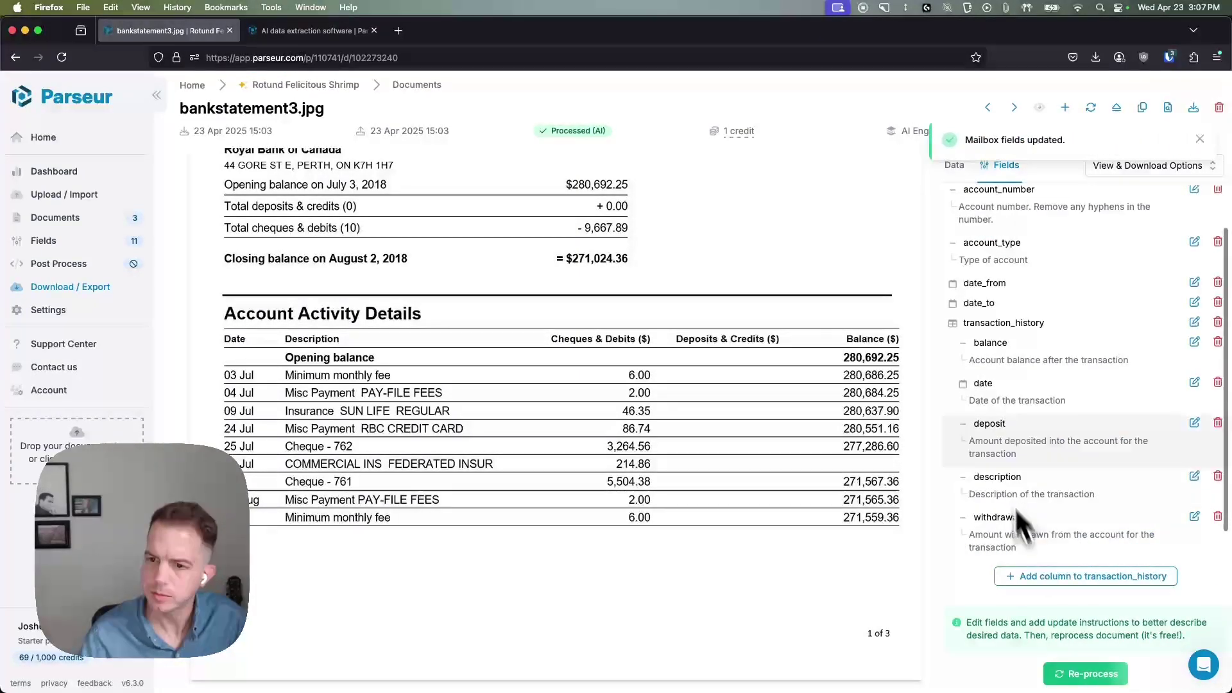
Review the deposit column's output formats, keep Text (single-line), and save the column.
left_click(1194, 422)
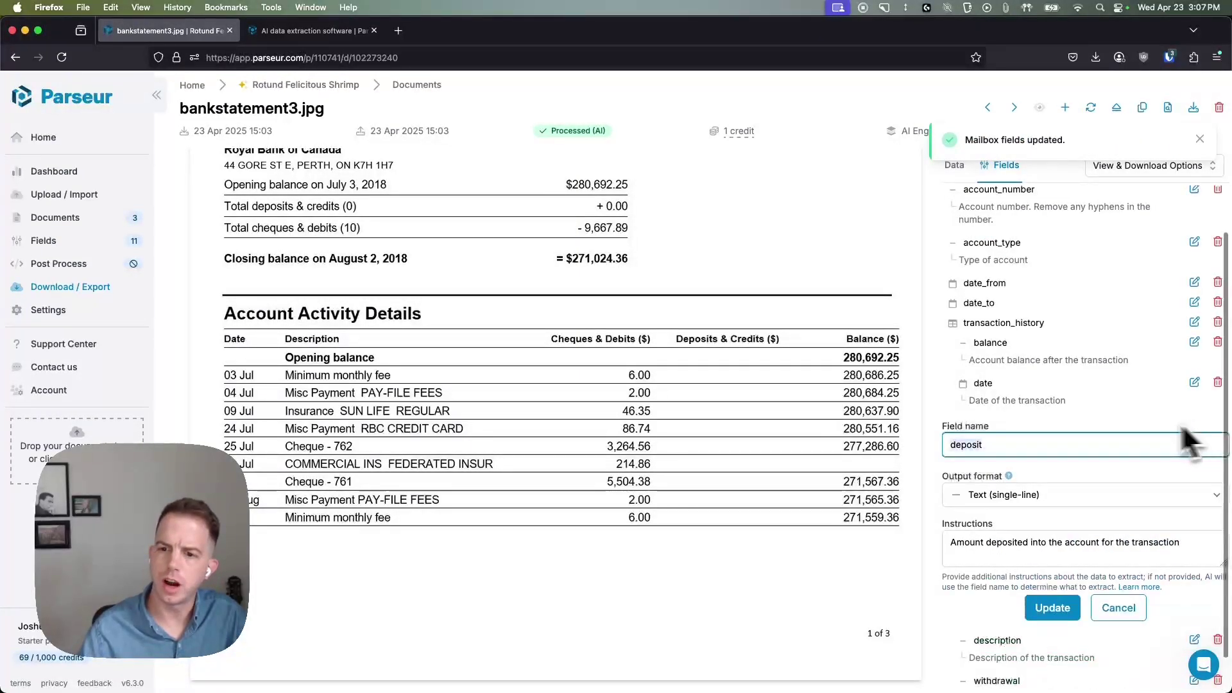
left_click(970, 496)
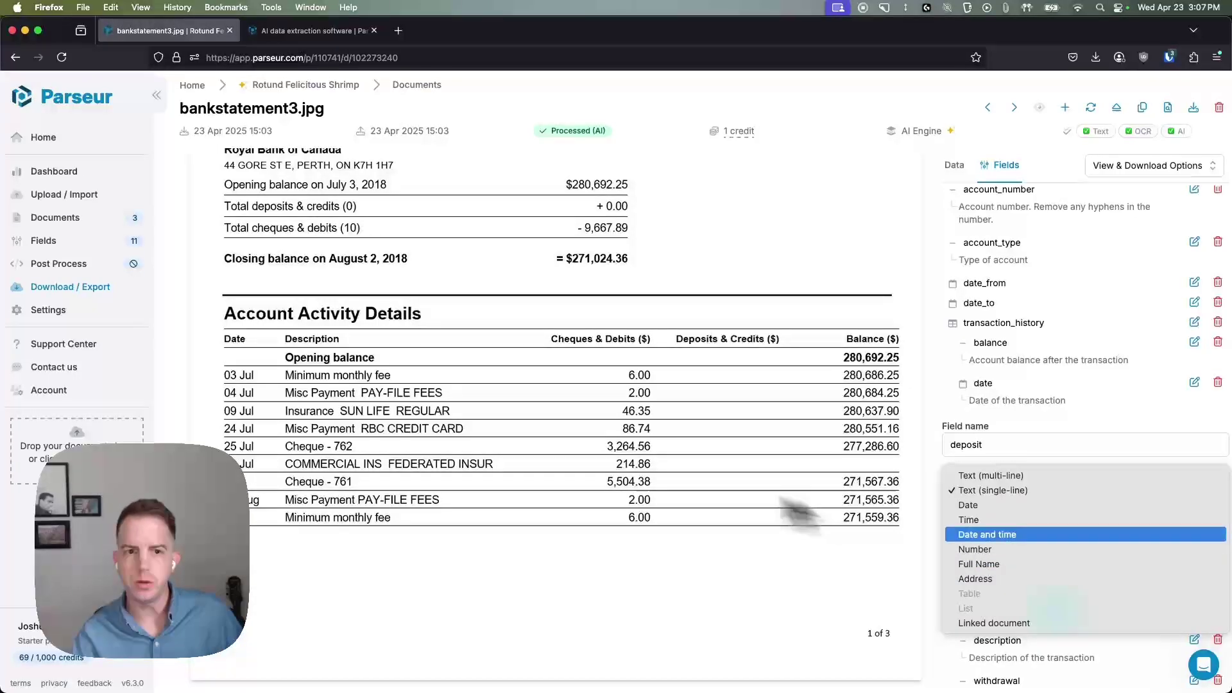
key("Escape")
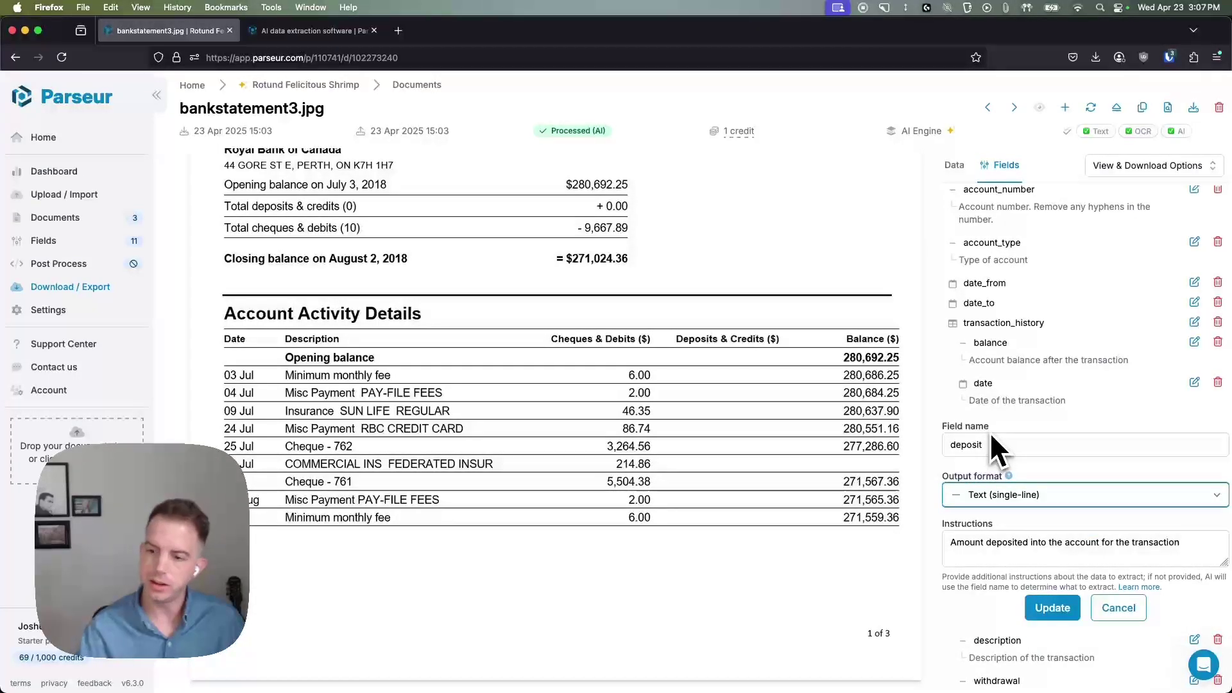
scroll(729, 495, "up", 6)
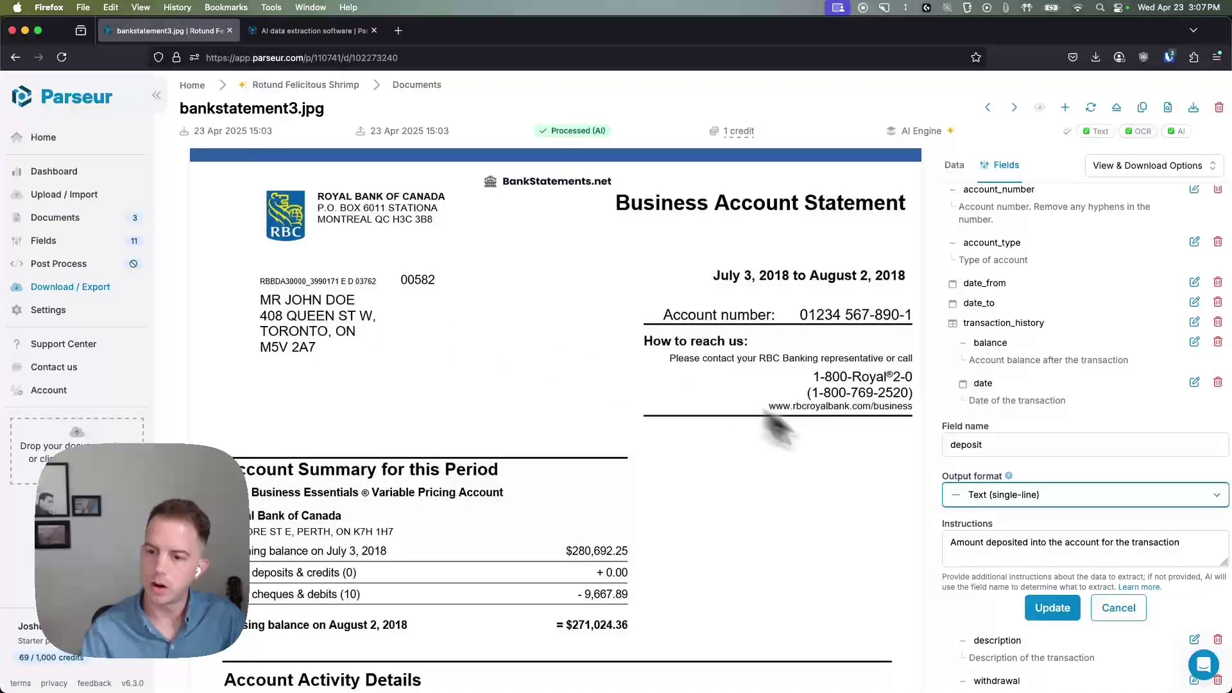
left_click(1025, 495)
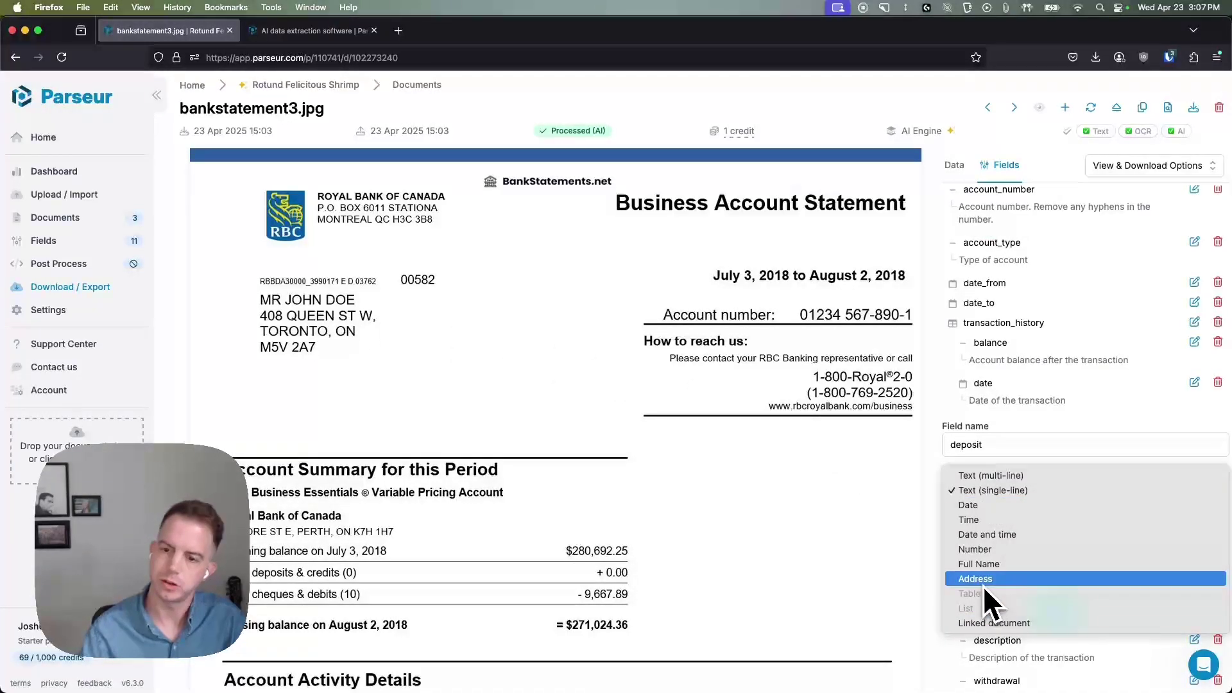
left_click(1008, 419)
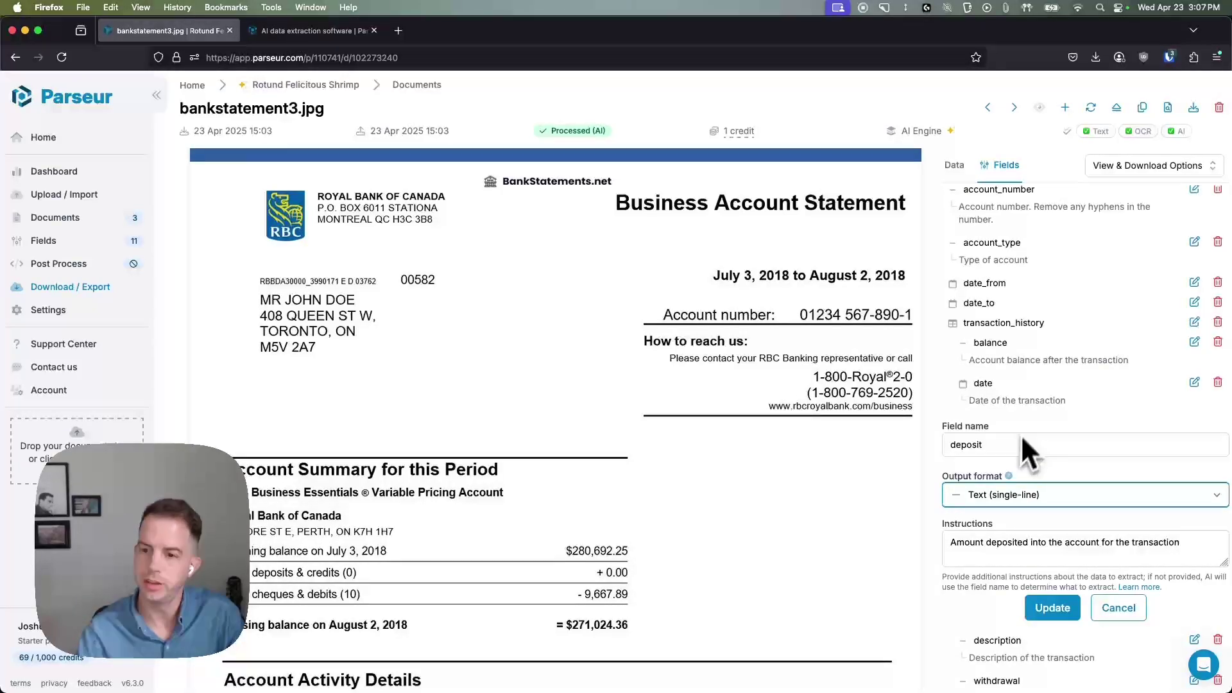
scroll(1031, 423, "down", 1)
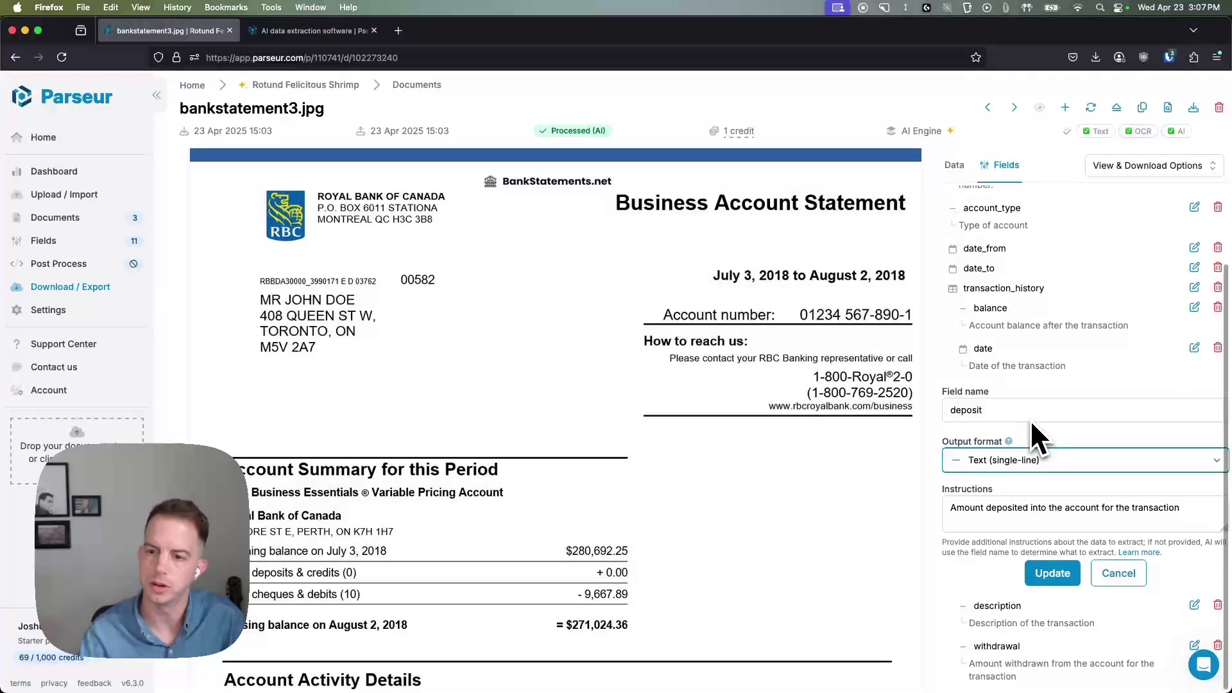
left_click(1029, 460)
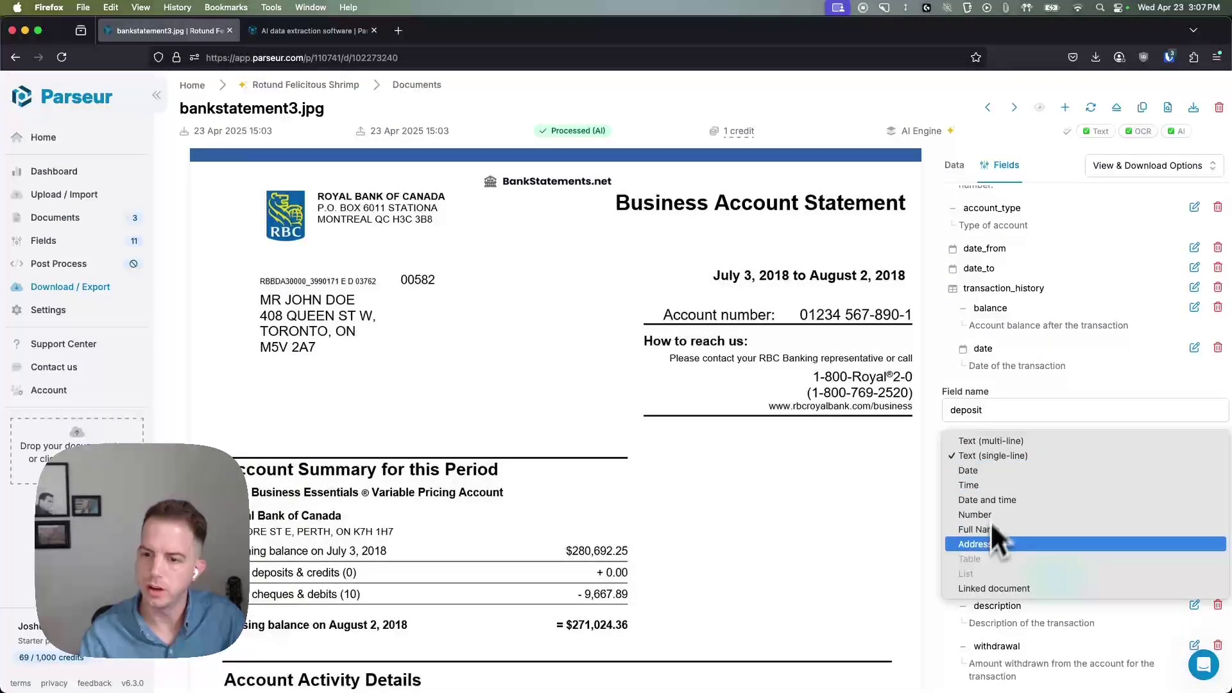
left_click(993, 456)
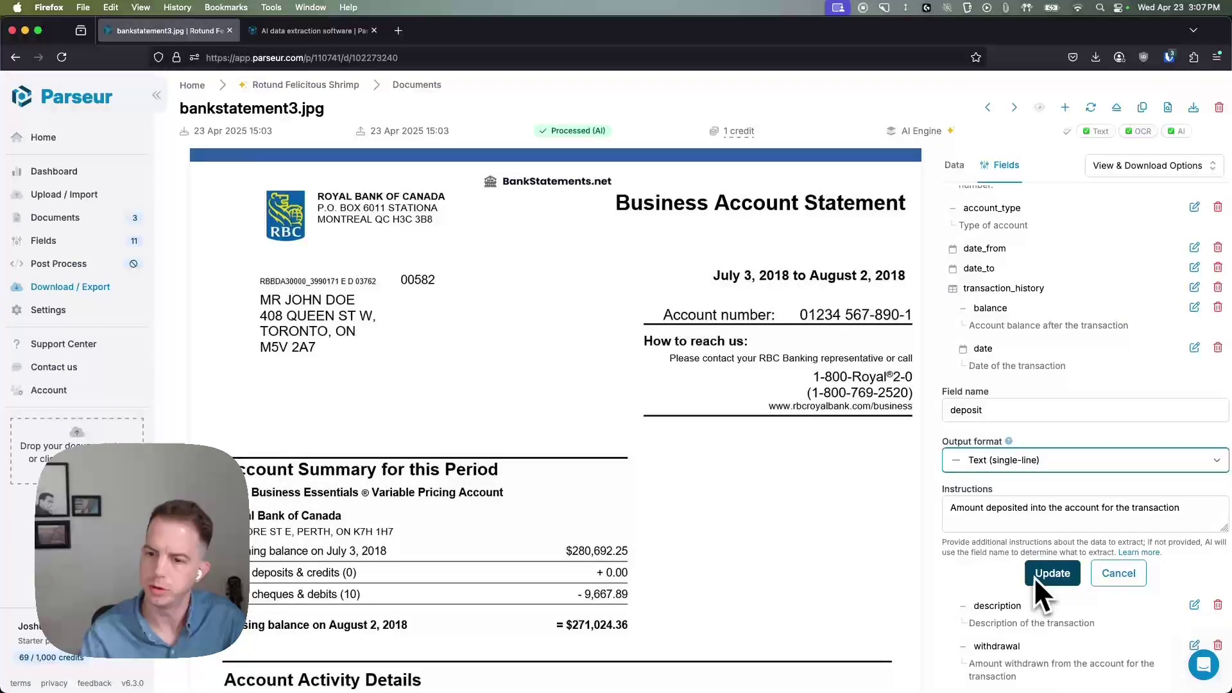
left_click(1008, 537)
left_click(1052, 573)
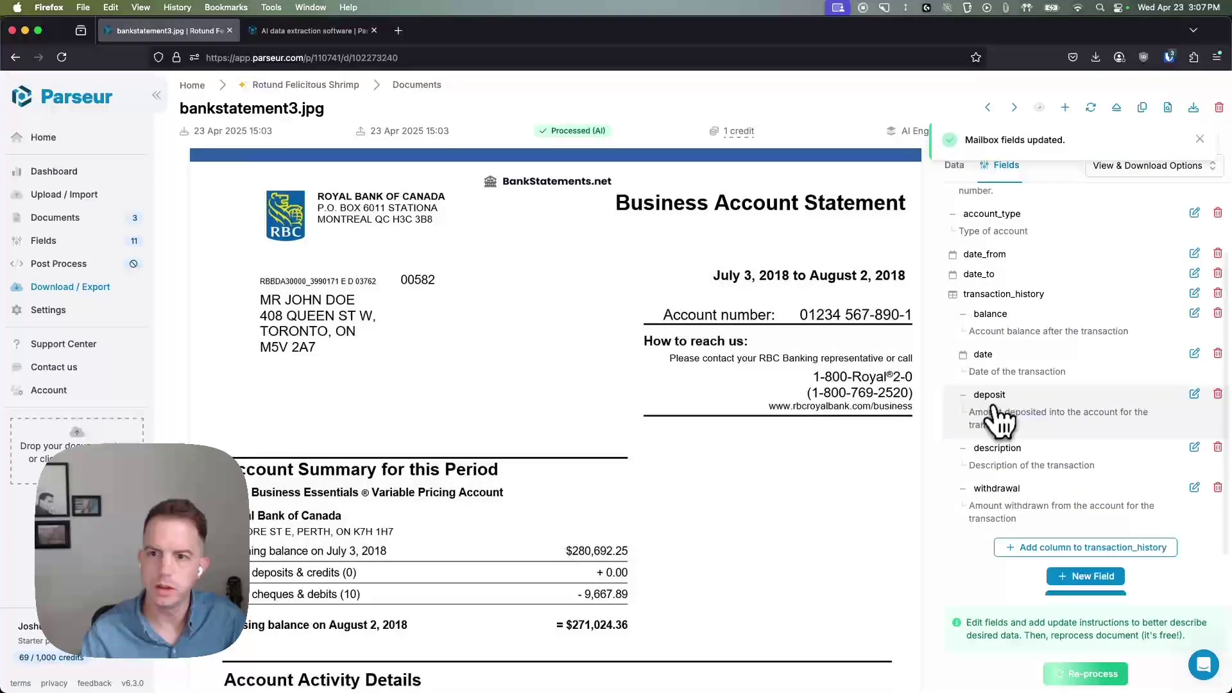
scroll(995, 411, "up", 3)
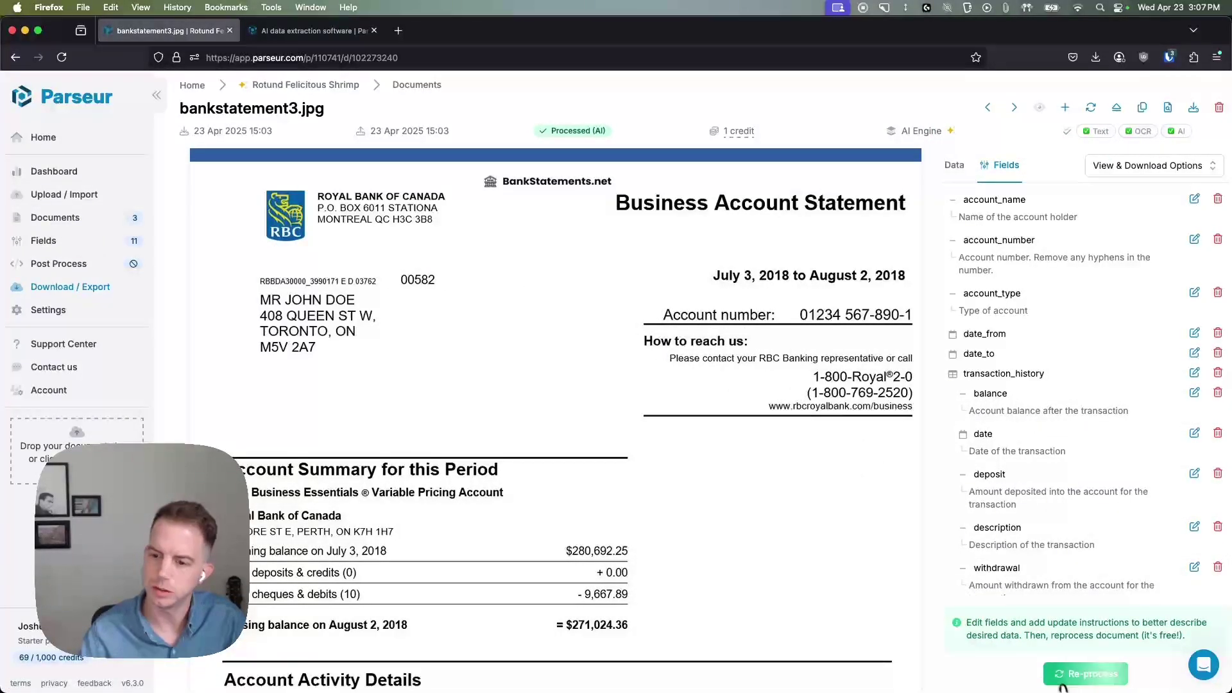
Re-process all three bank statements in Documents, then open bankstatement1.jpg.
left_click(57, 225)
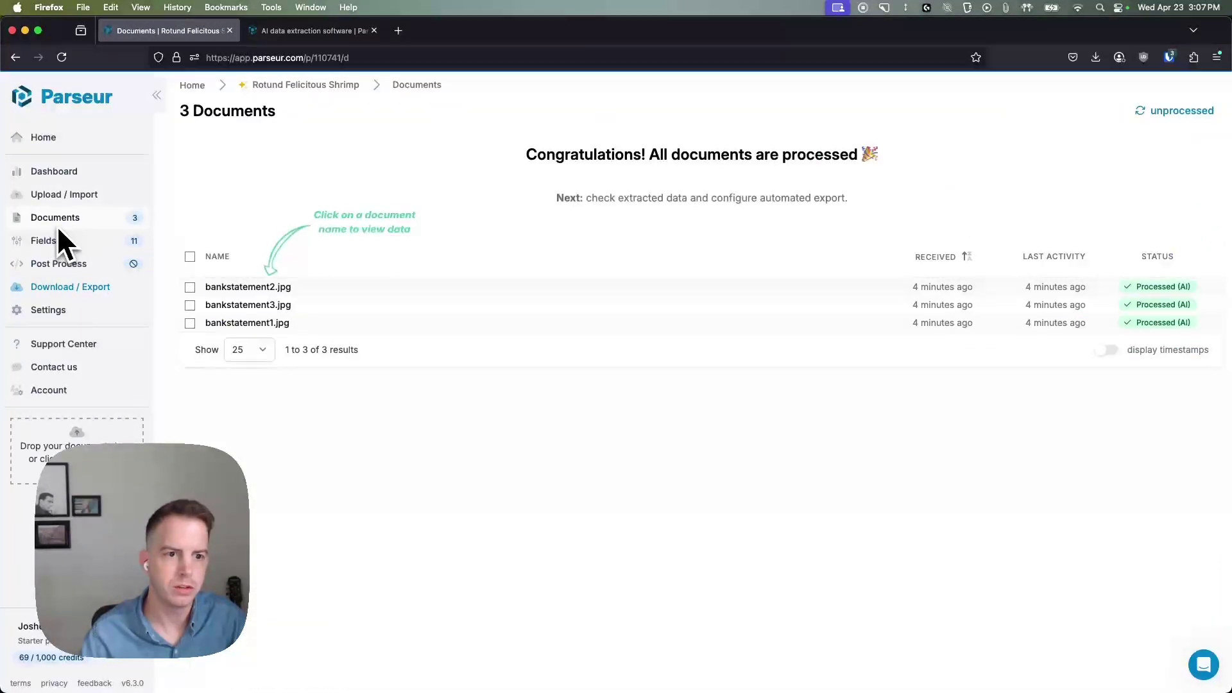
left_click(190, 258)
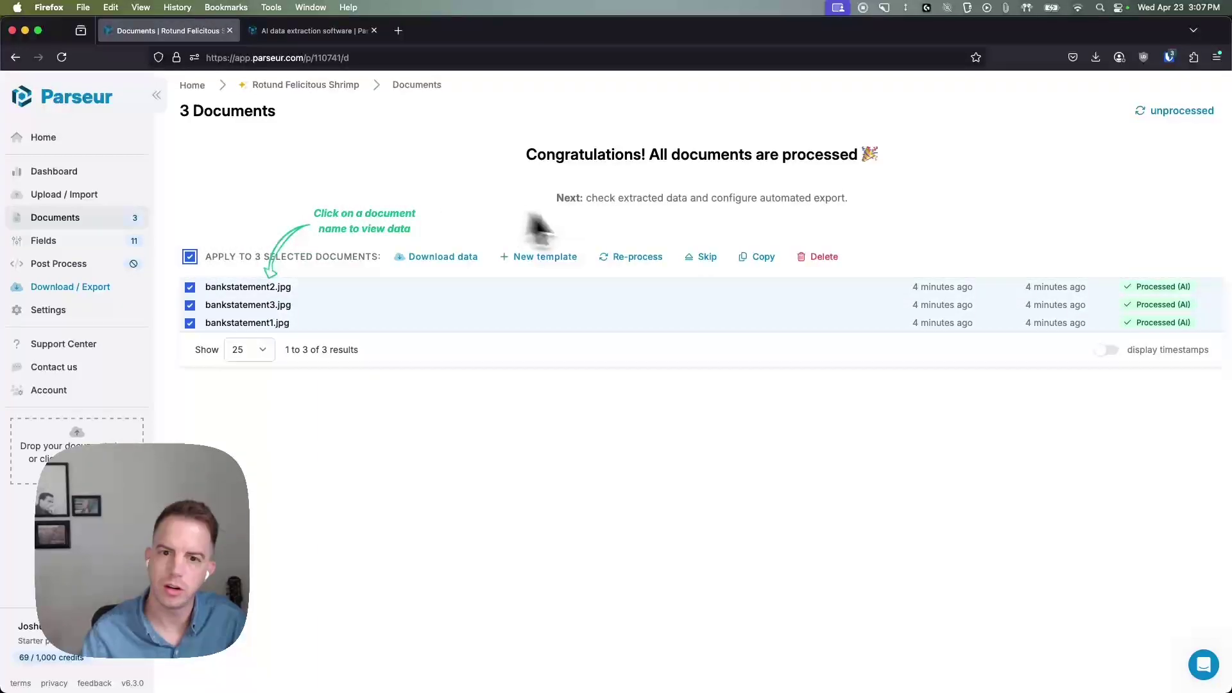
left_click(638, 268)
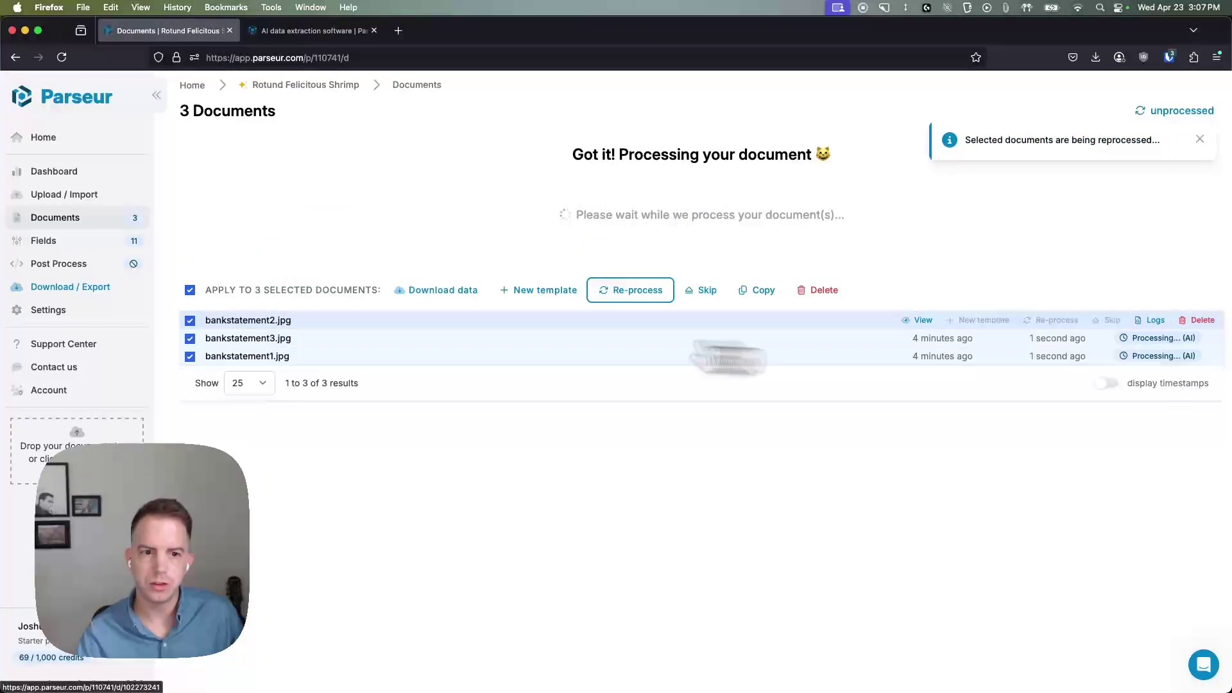
left_click(259, 357)
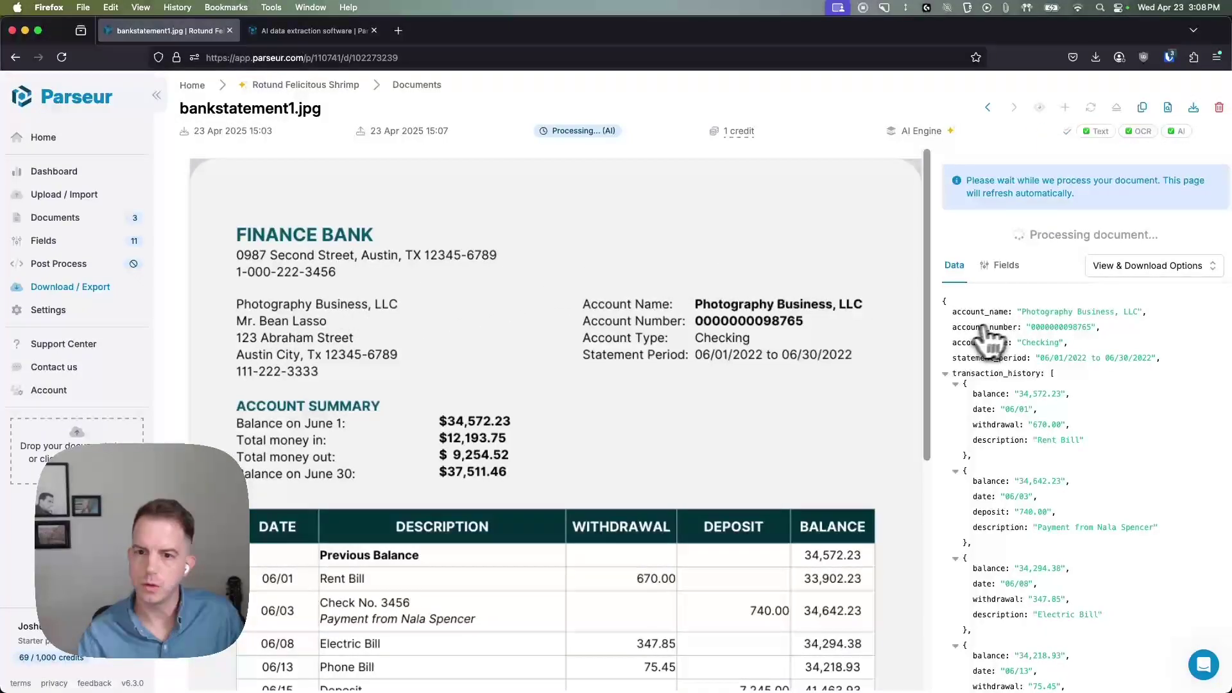
Go back to bankstatement3.jpg and check its extracted account_number, date_from and date_to.
left_click(988, 107)
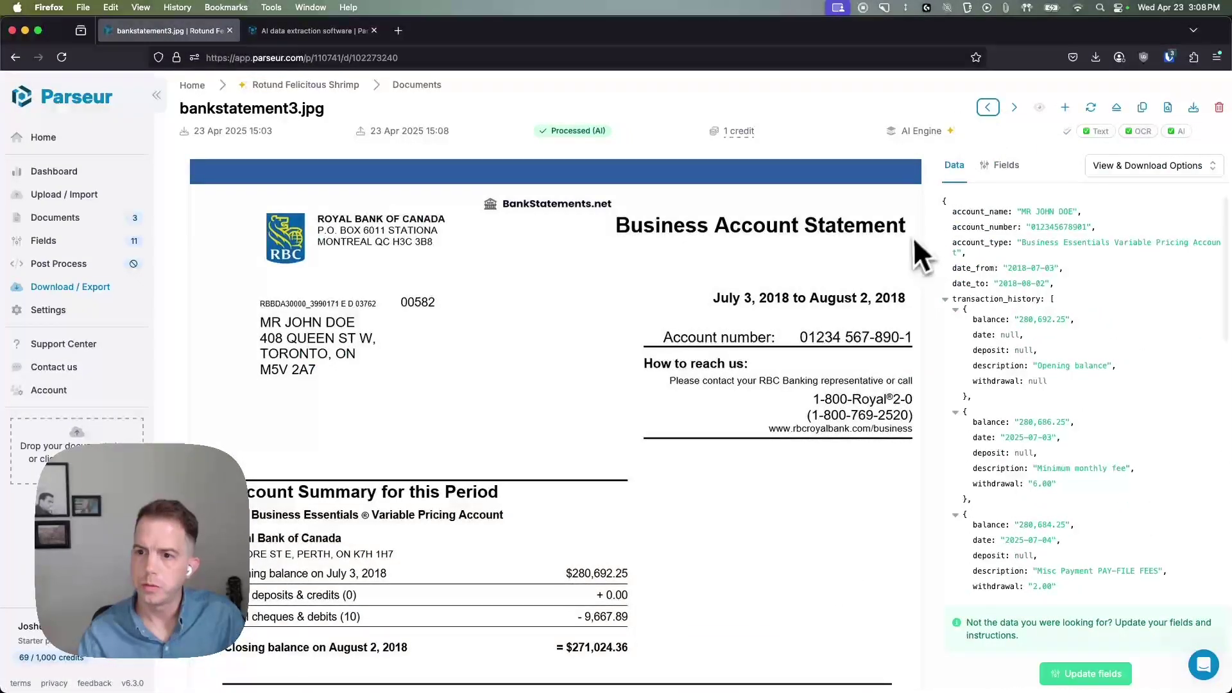
double_click(1082, 226)
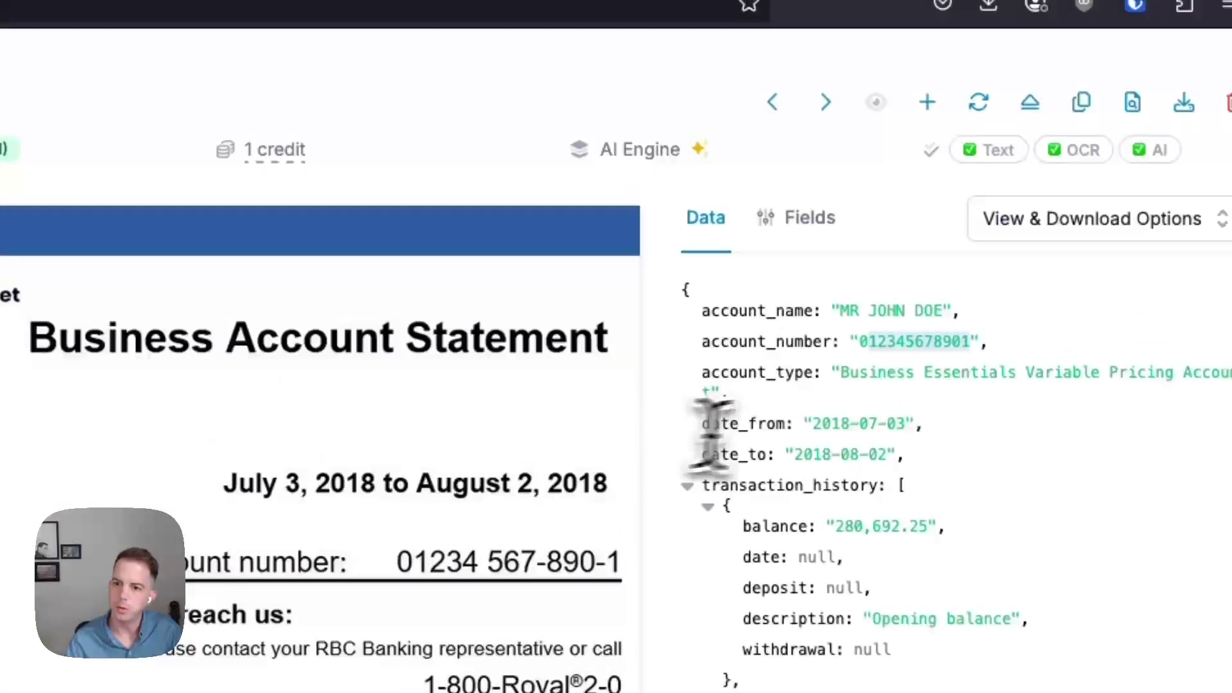
left_click_drag(812, 423, 921, 417)
left_click_drag(793, 454, 893, 440)
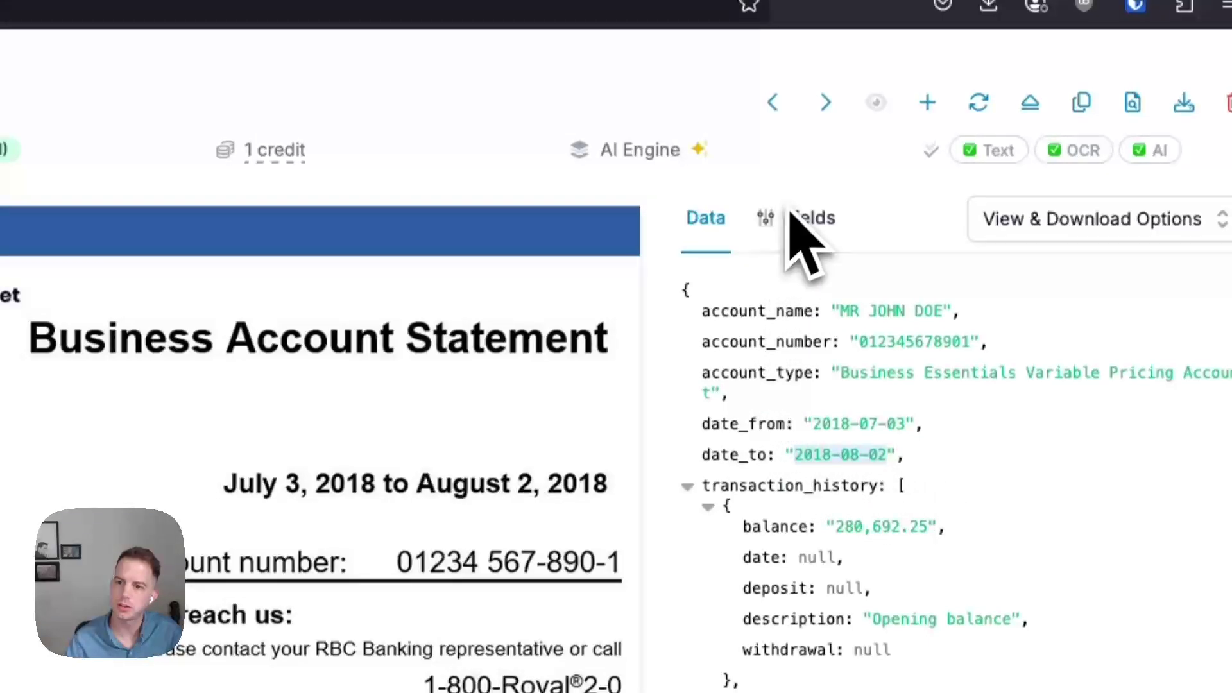
Step through the neighbouring statements, checking their date_from, date_to and account details.
left_click(772, 103)
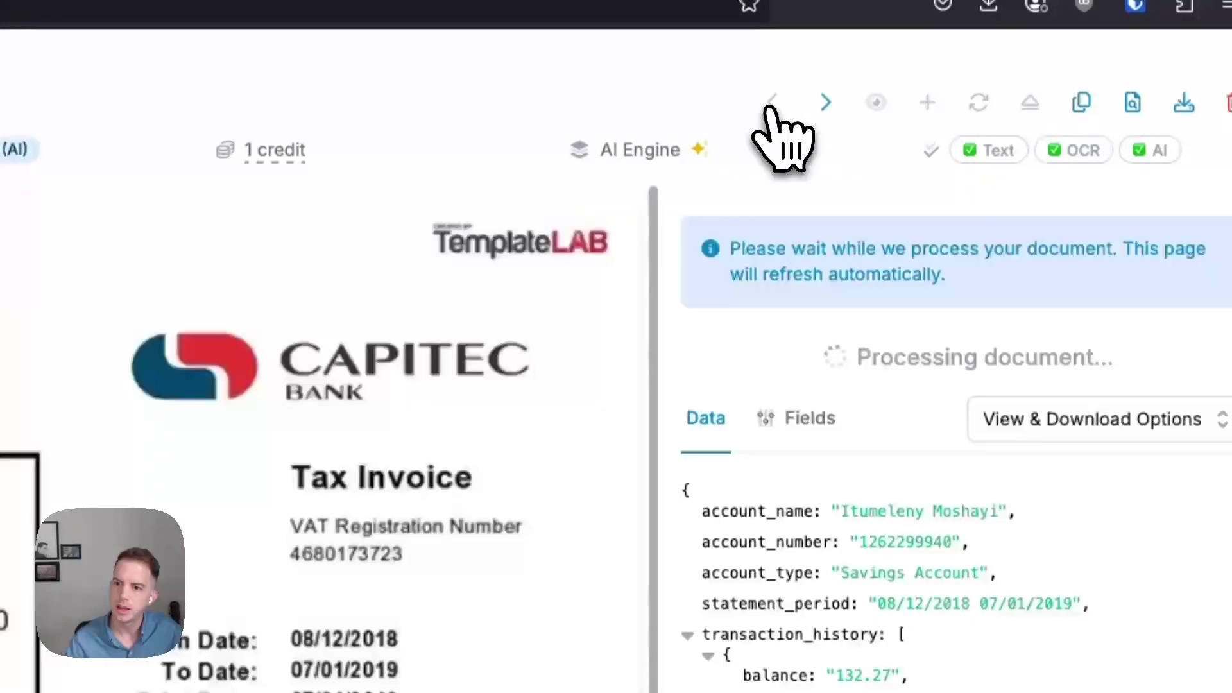
left_click_drag(906, 433, 673, 357)
left_click(799, 96)
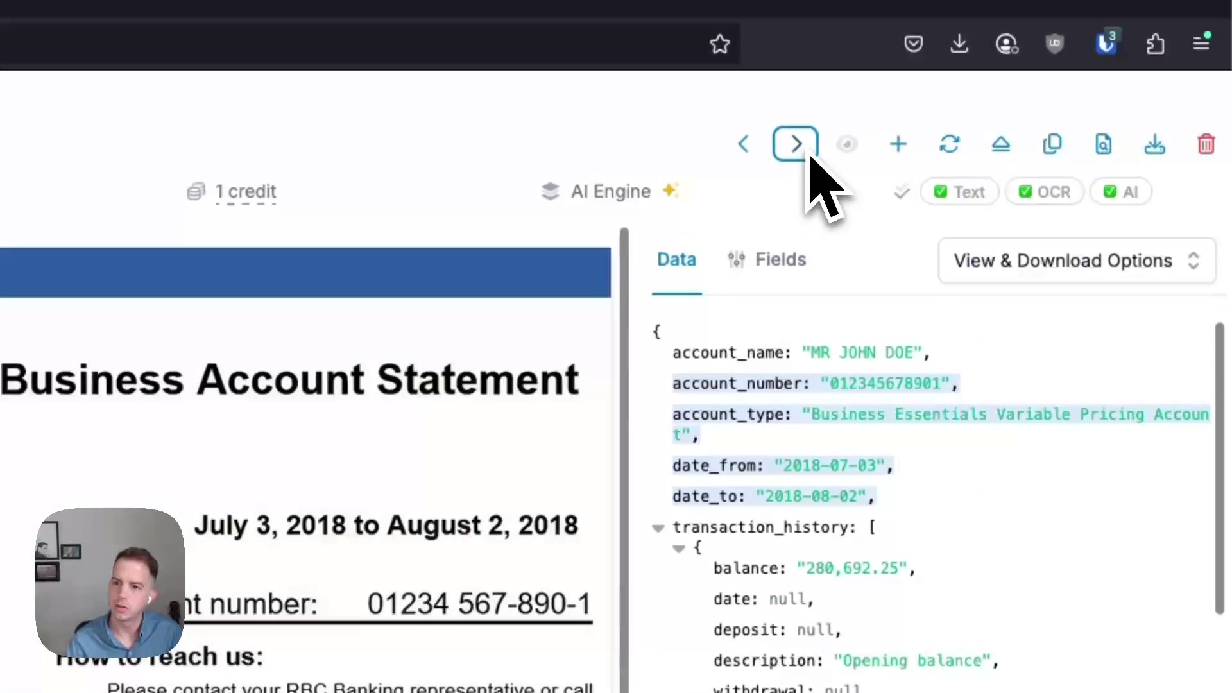
left_click(809, 157)
left_click(885, 471)
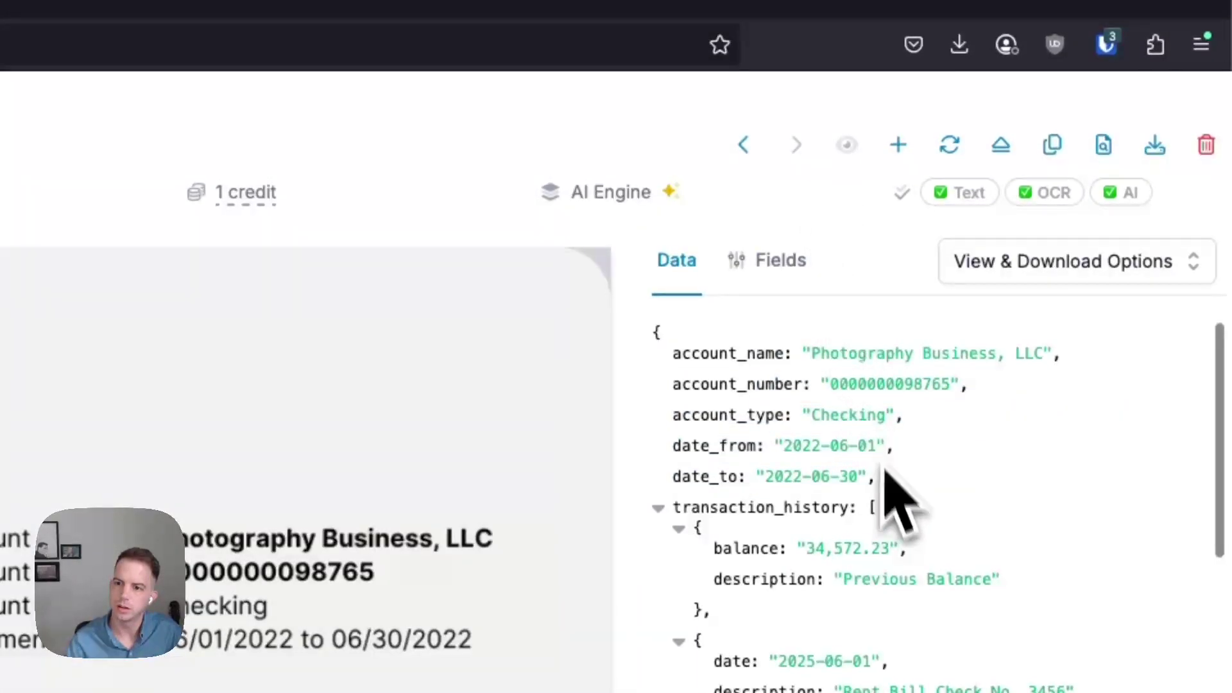
left_click_drag(895, 500, 811, 393)
left_click(811, 394)
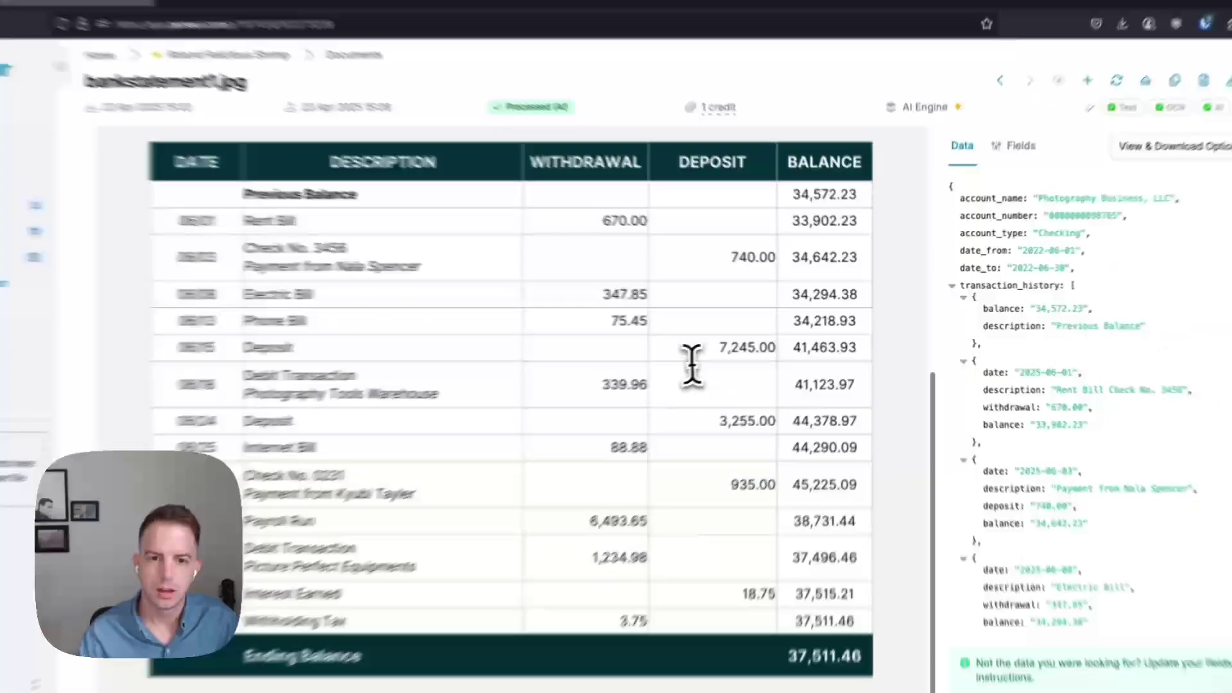
scroll(692, 364, "up", 5)
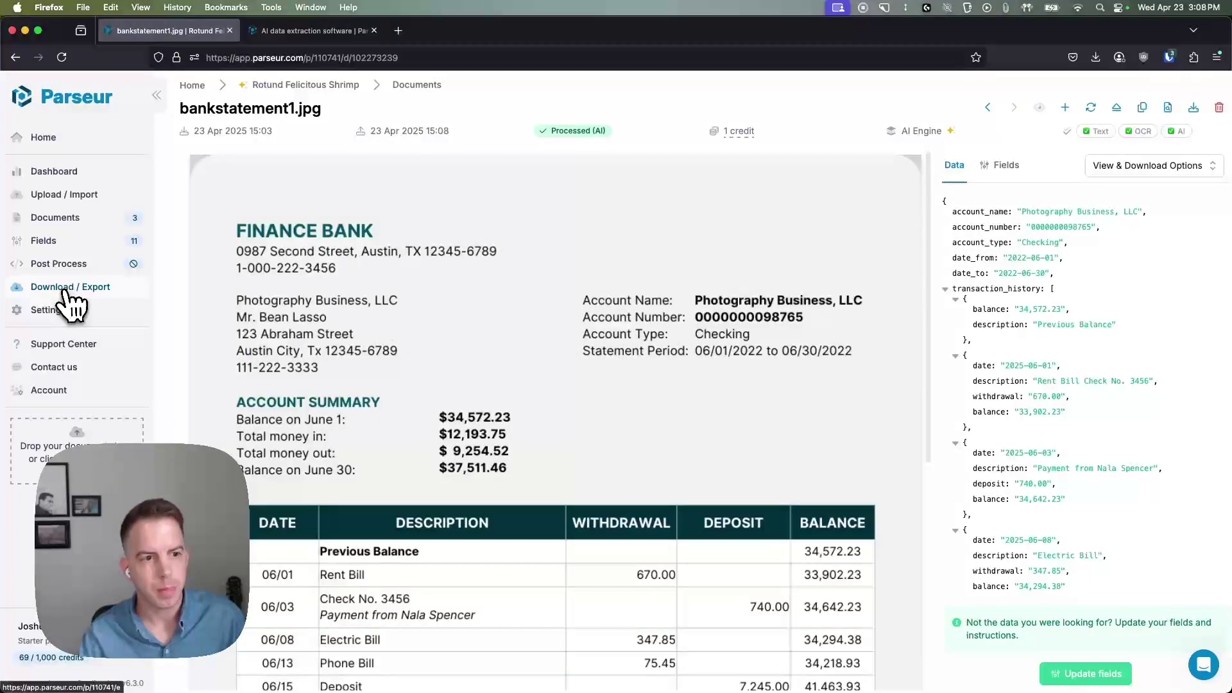
Download transaction_history.xlsx from the Download / Export page.
left_click(64, 287)
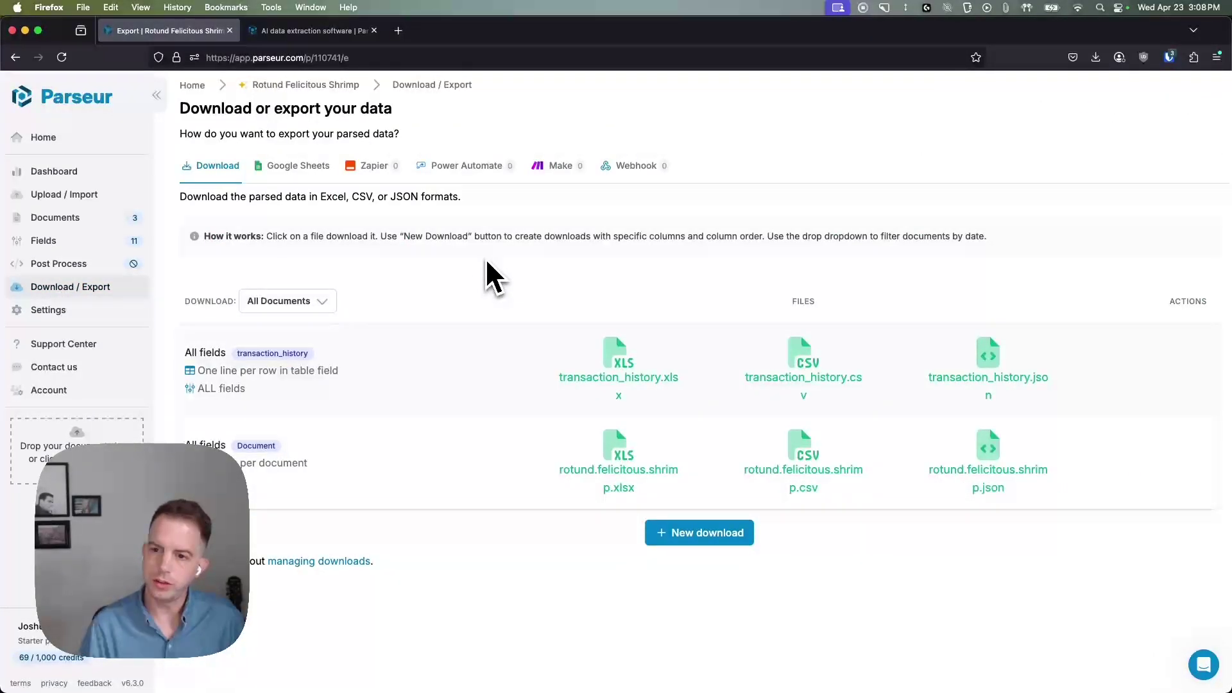
left_click(621, 366)
Open transaction_history in Numbers and scroll through its transaction rows and withdrawal/deposit columns.
left_click(890, 92)
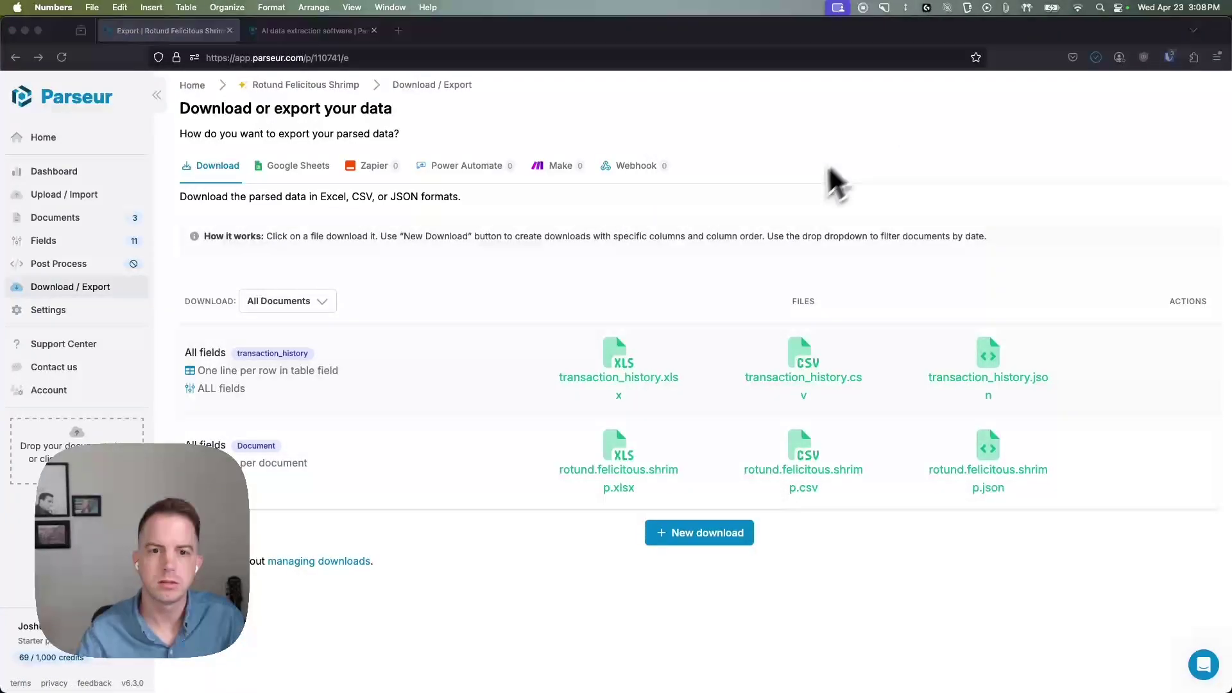
scroll(490, 299, "down", 3)
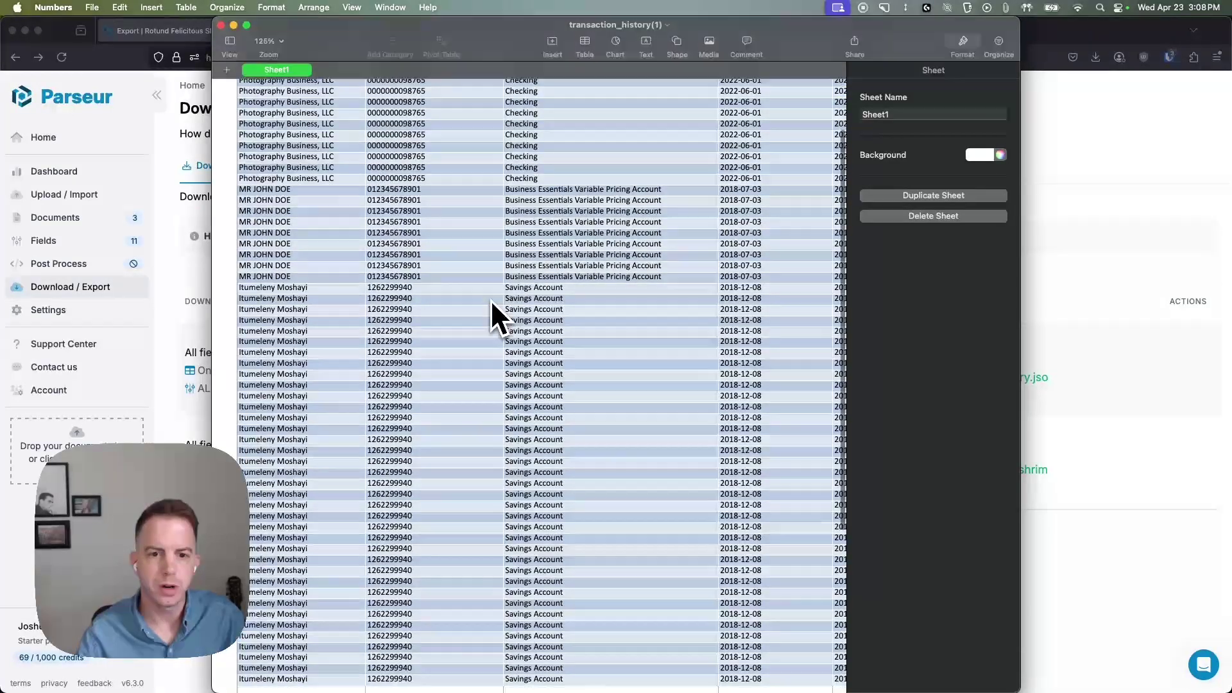
scroll(490, 299, "right", 10)
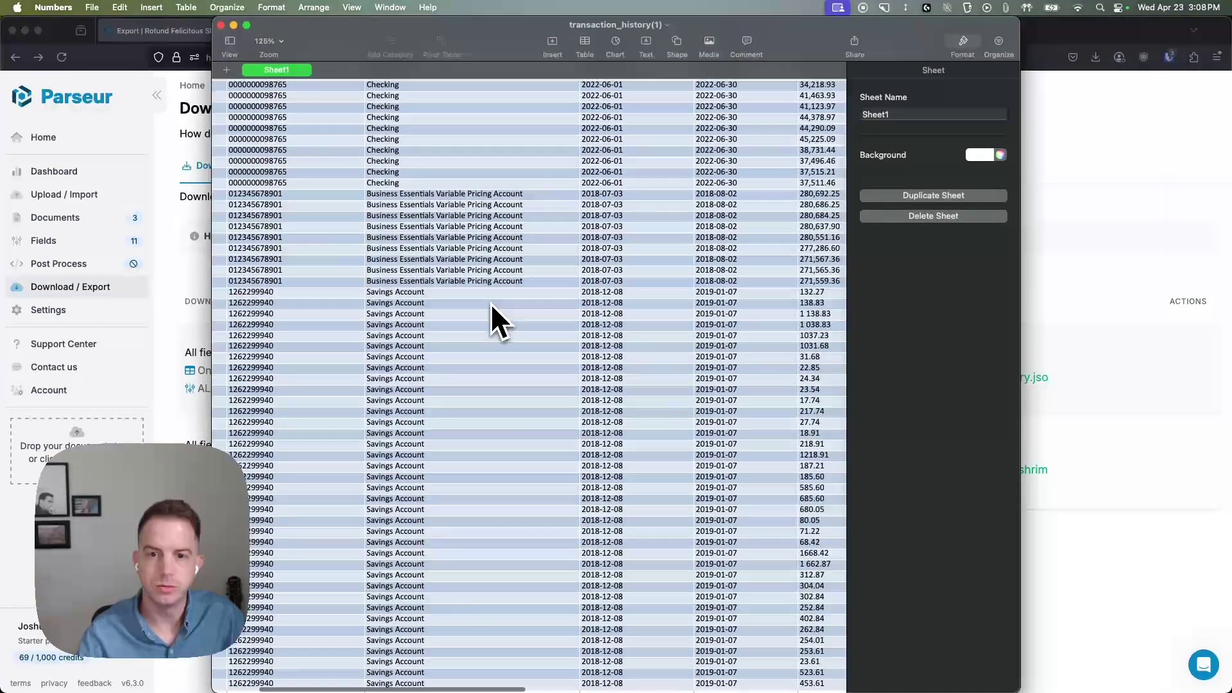
scroll(495, 308, "up", 2)
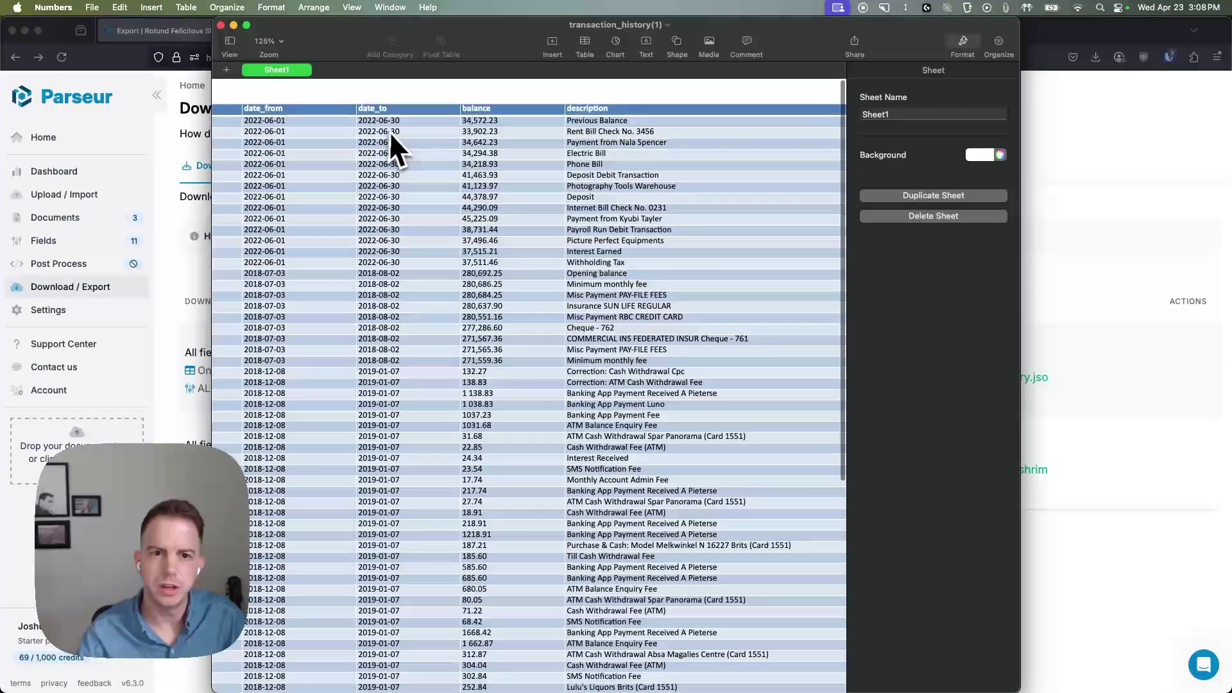
scroll(389, 135, "right", 5)
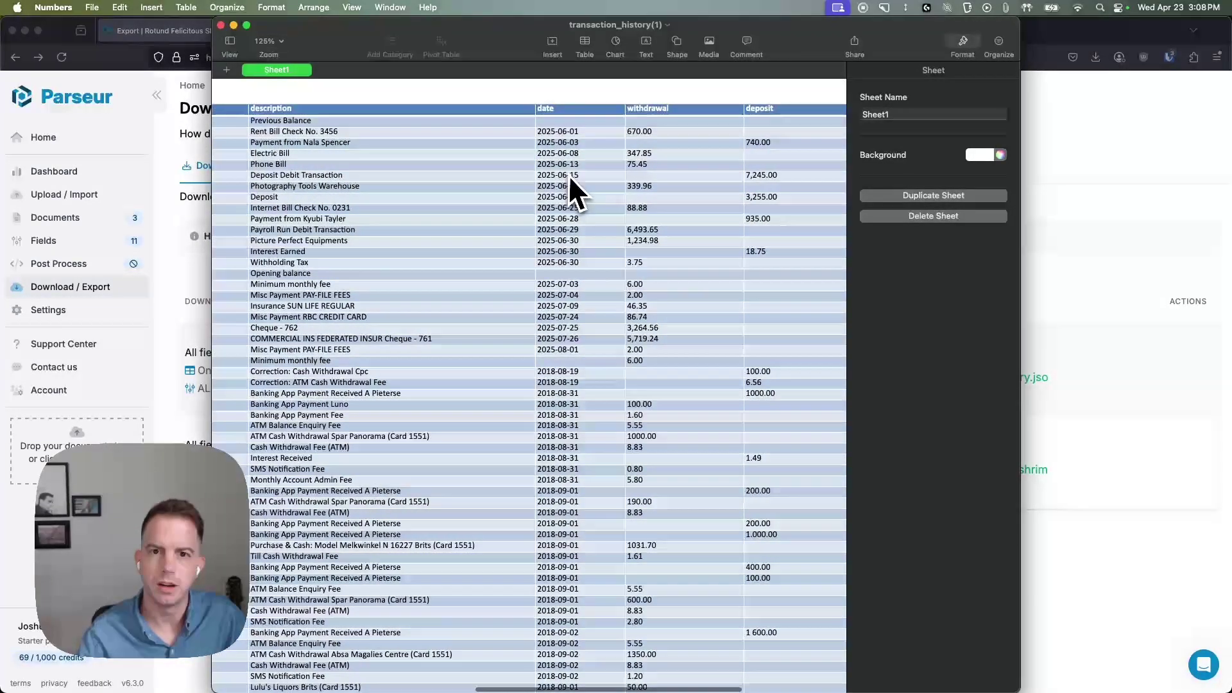
scroll(571, 186, "right", 4)
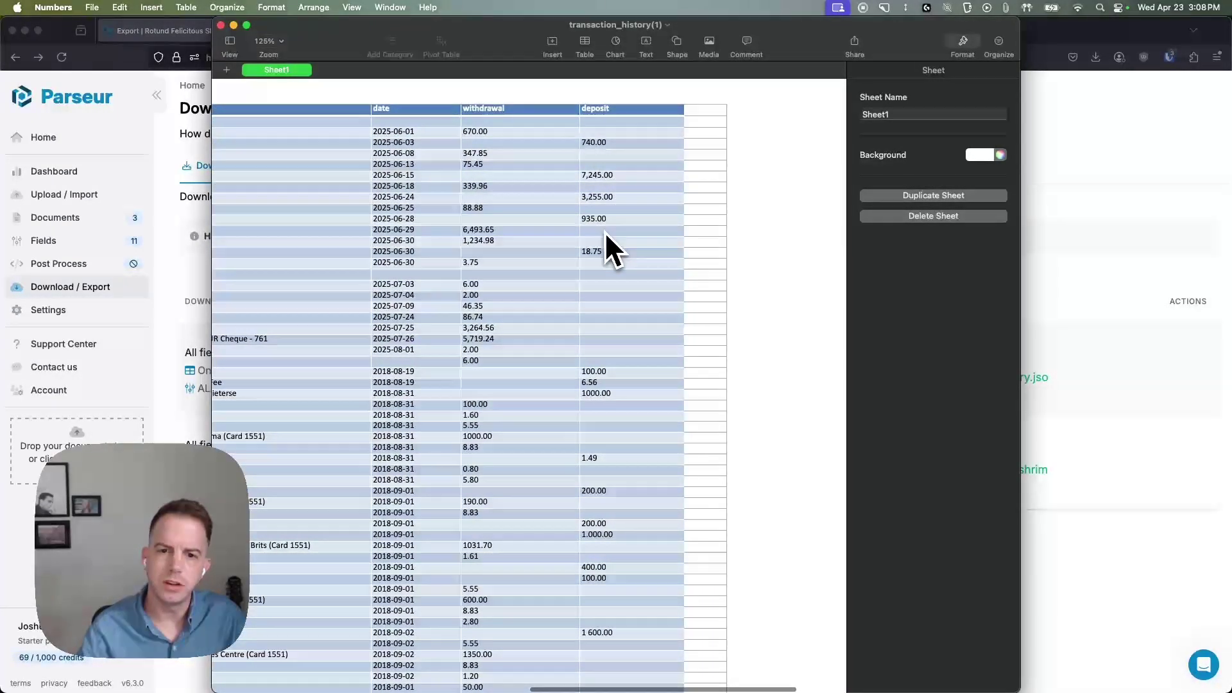
scroll(603, 232, "left", 9)
Close the transaction_history spreadsheet and return to Parseur's export page.
left_click(602, 250)
key("super+w")
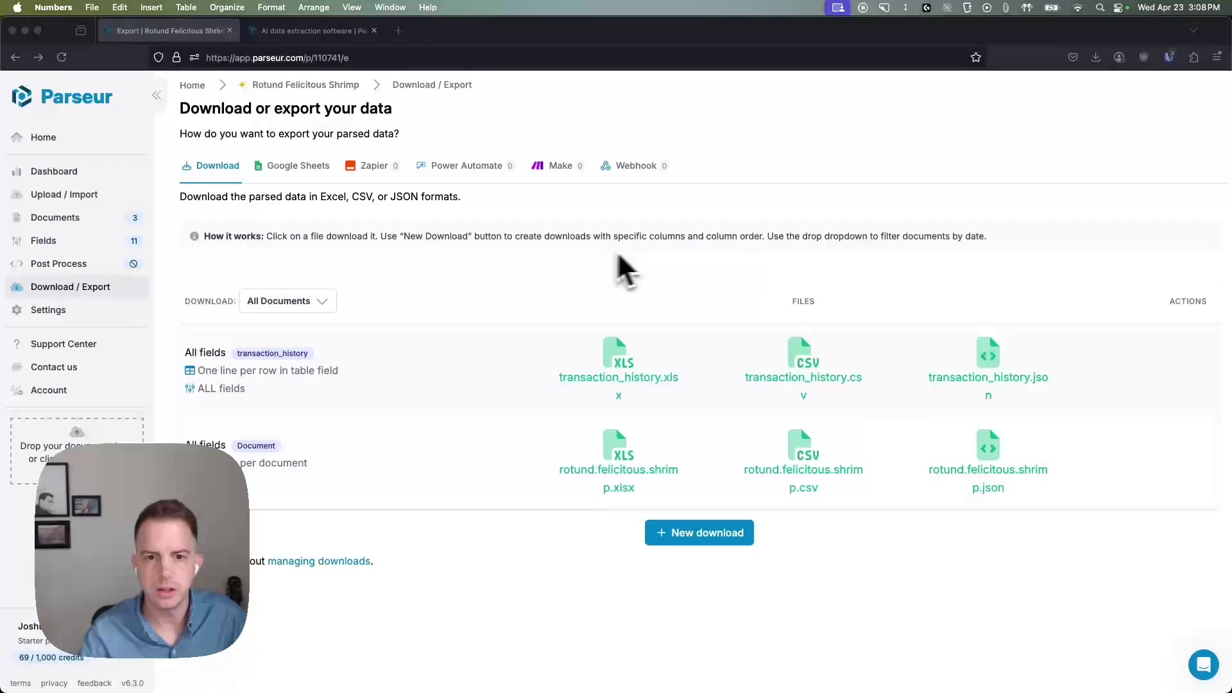
left_click(648, 258)
Start a new download named Sample Download, one line per transaction_history row, all 10 columns.
left_click(701, 532)
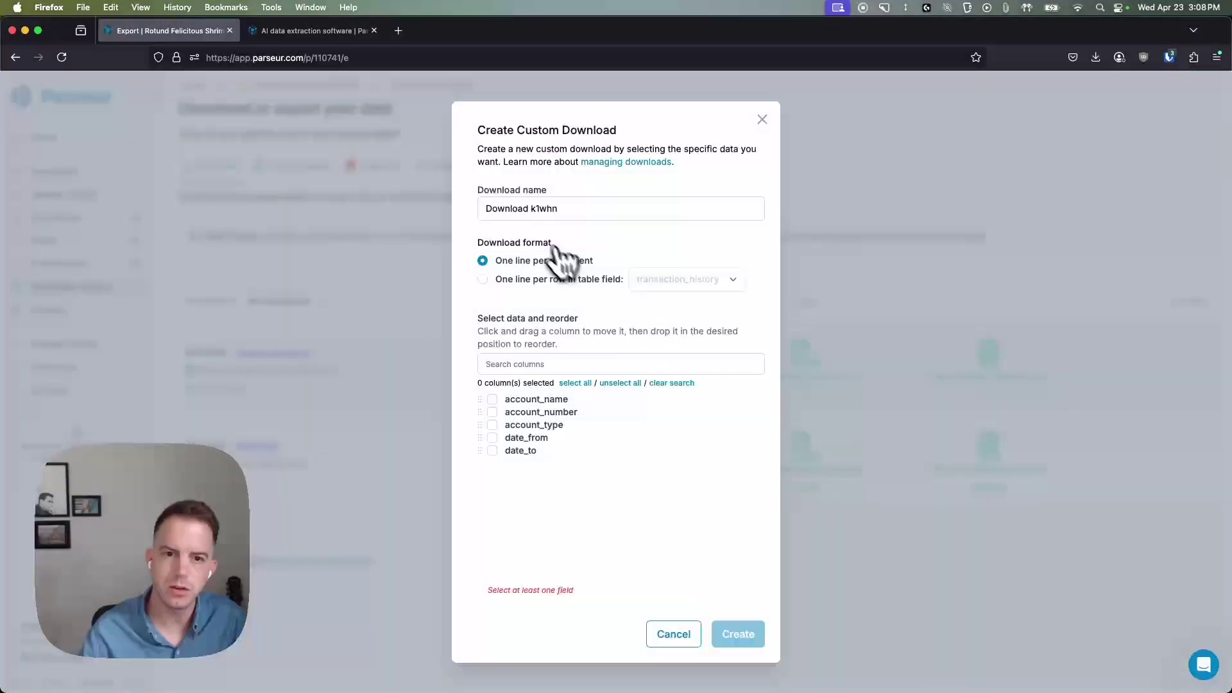
triple_click(574, 212)
type("Sample")
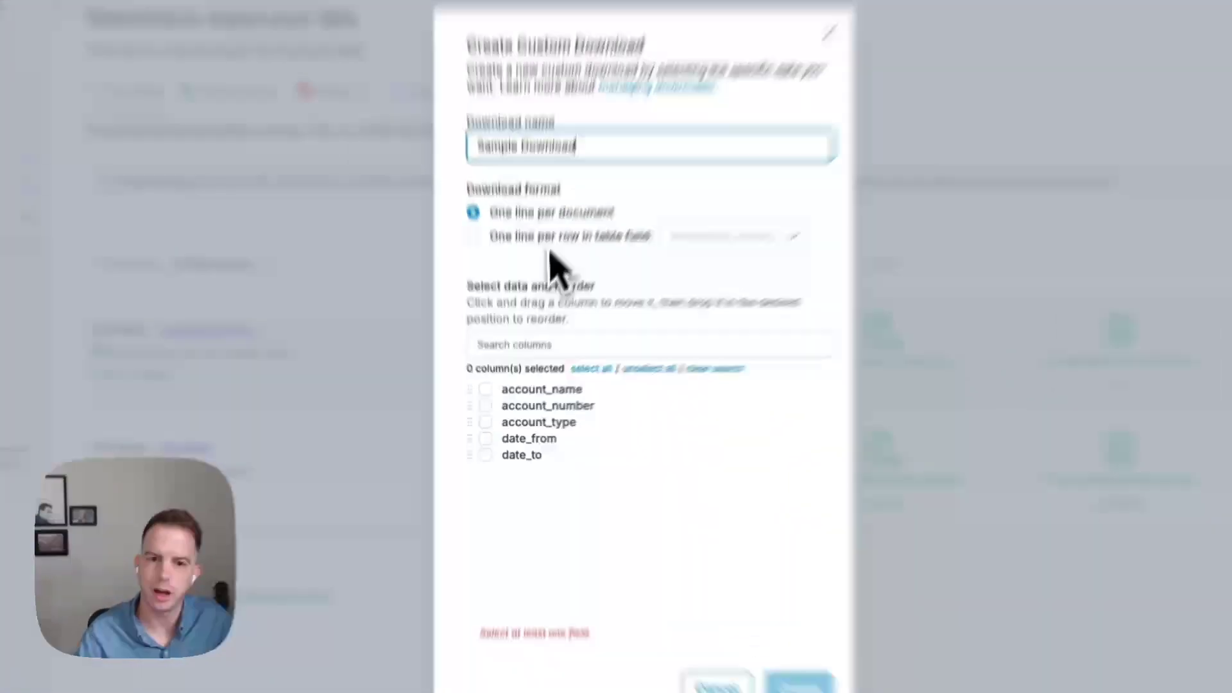
left_click(569, 281)
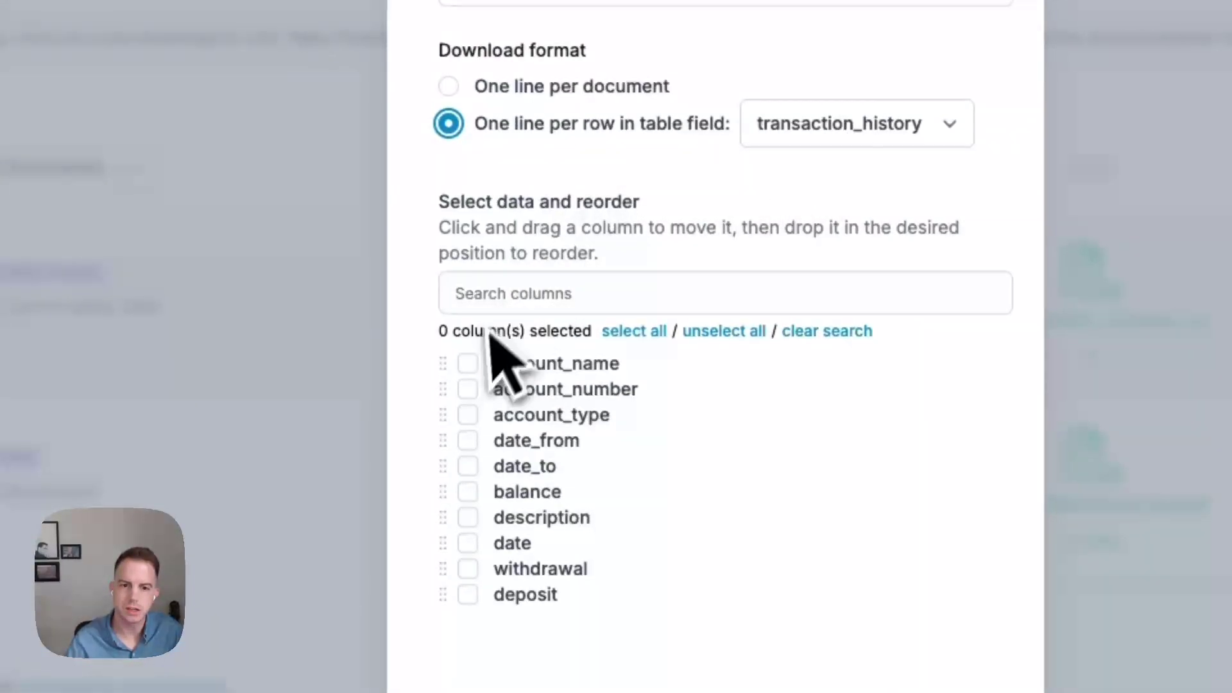
left_click(636, 332)
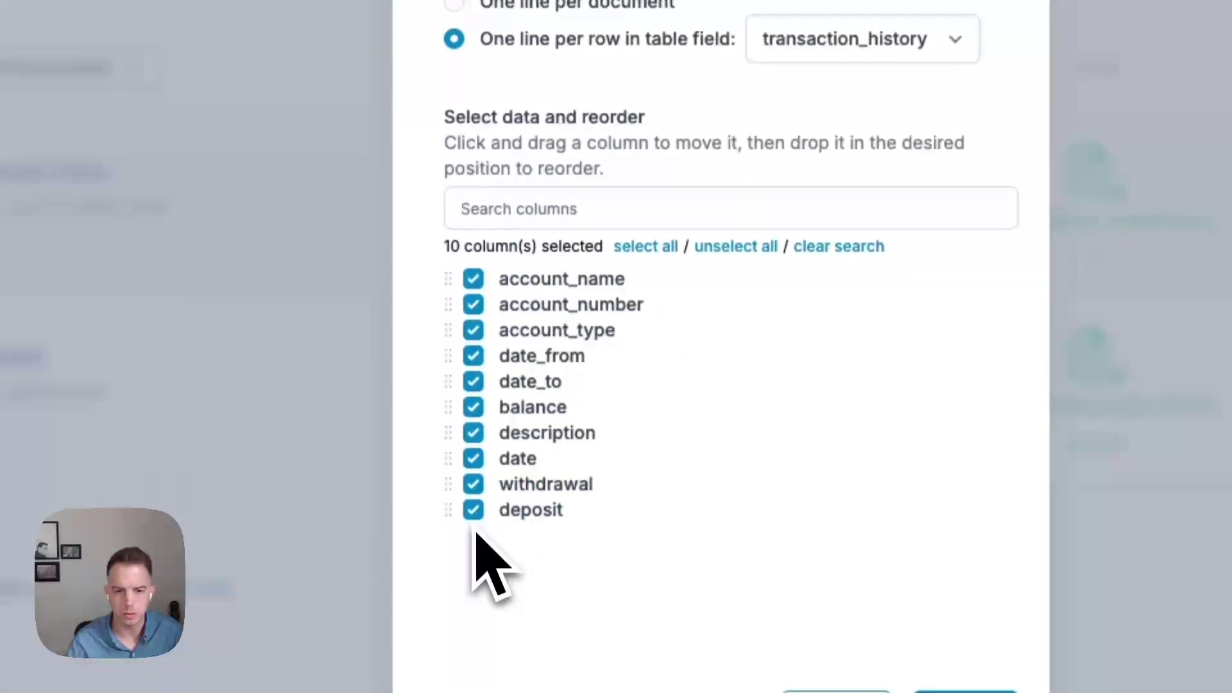
Reorder columns: balance last, date before description, date_from and date_to second and third; create it.
left_click_drag(513, 401, 532, 503)
left_click_drag(523, 427, 536, 401)
left_click_drag(558, 350, 530, 299)
left_click_drag(525, 378, 536, 317)
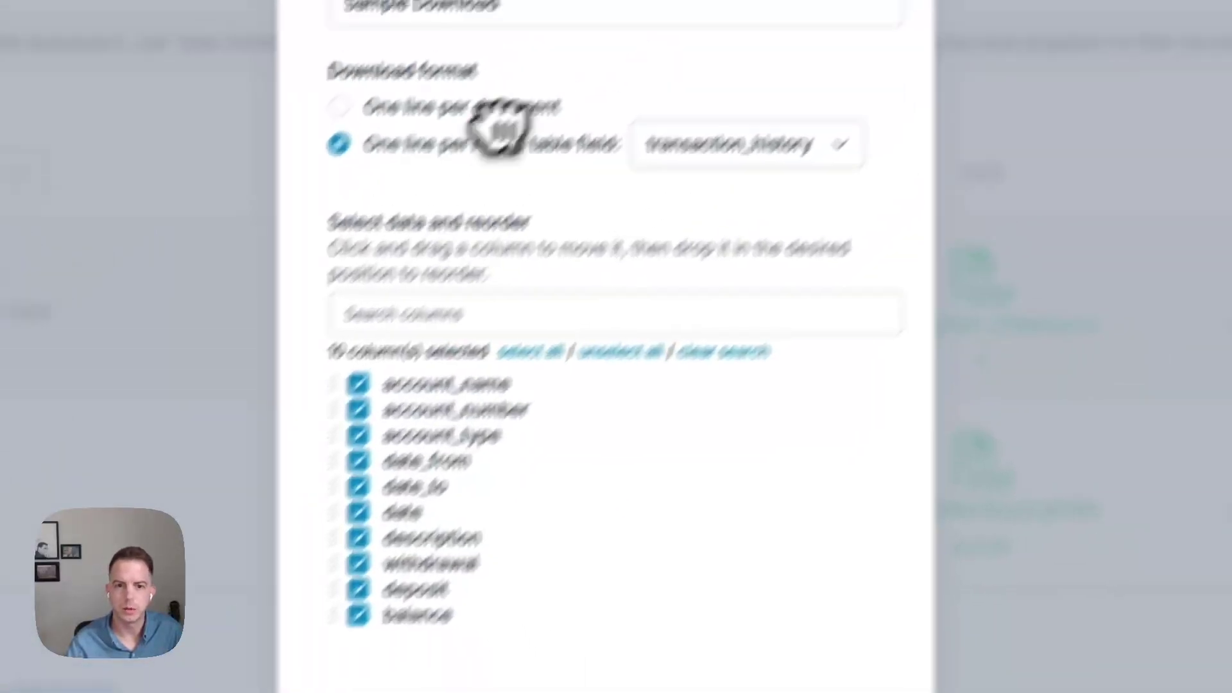
left_click(763, 568)
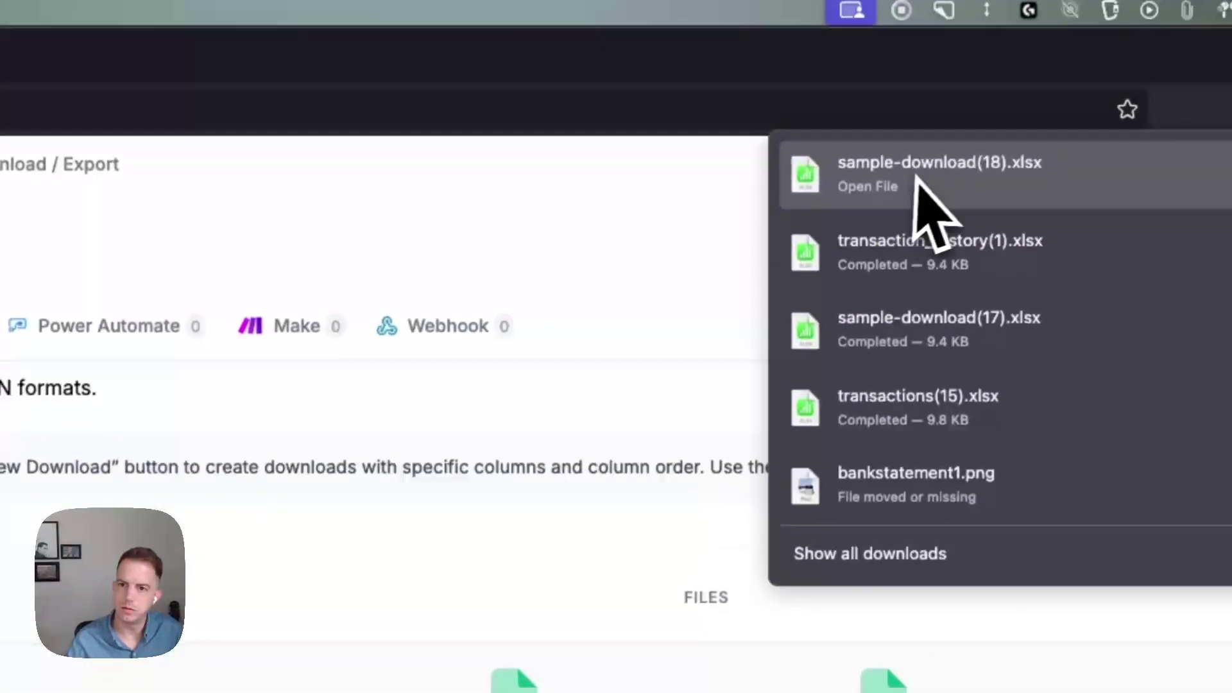
Open sample-download(18).xlsx in Numbers and scroll across to confirm balance is the last column.
left_click(1028, 2)
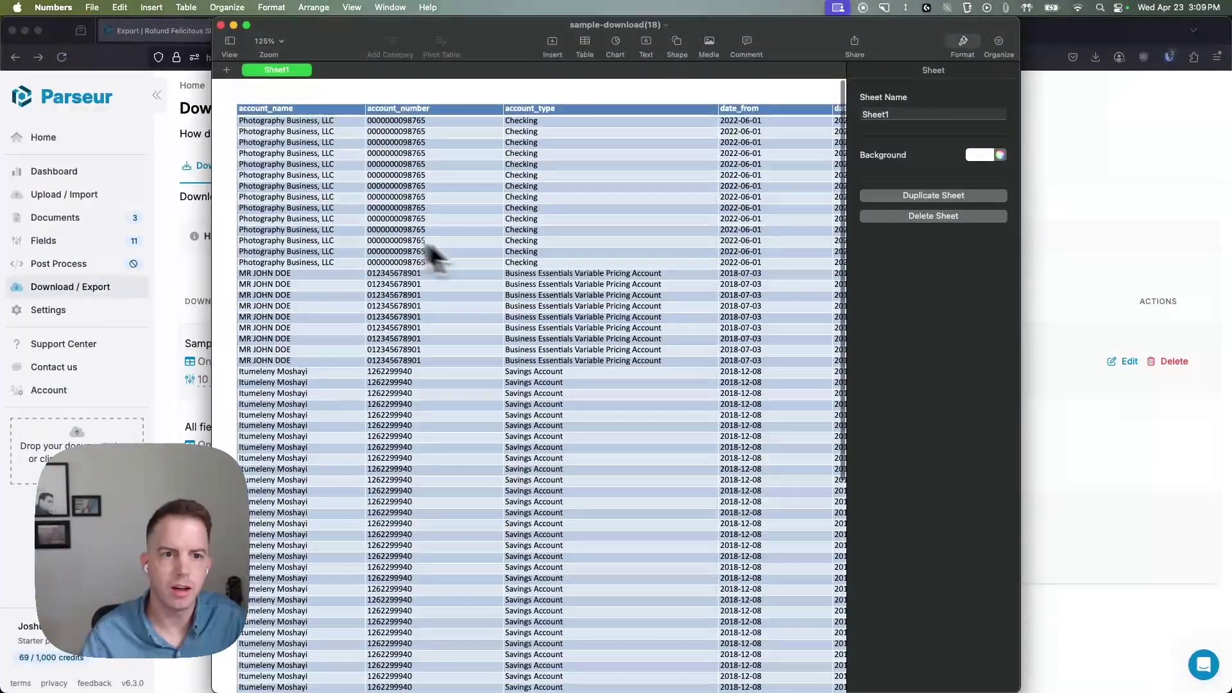
scroll(302, 261, "right", 10)
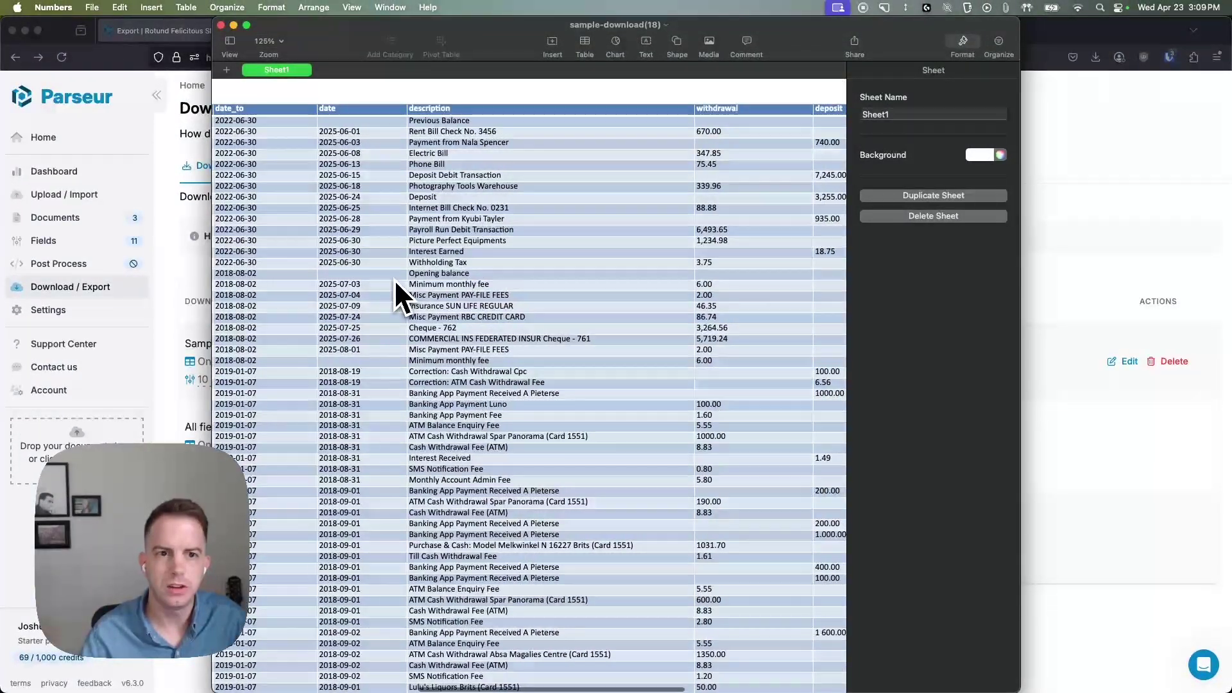
scroll(392, 283, "right", 3)
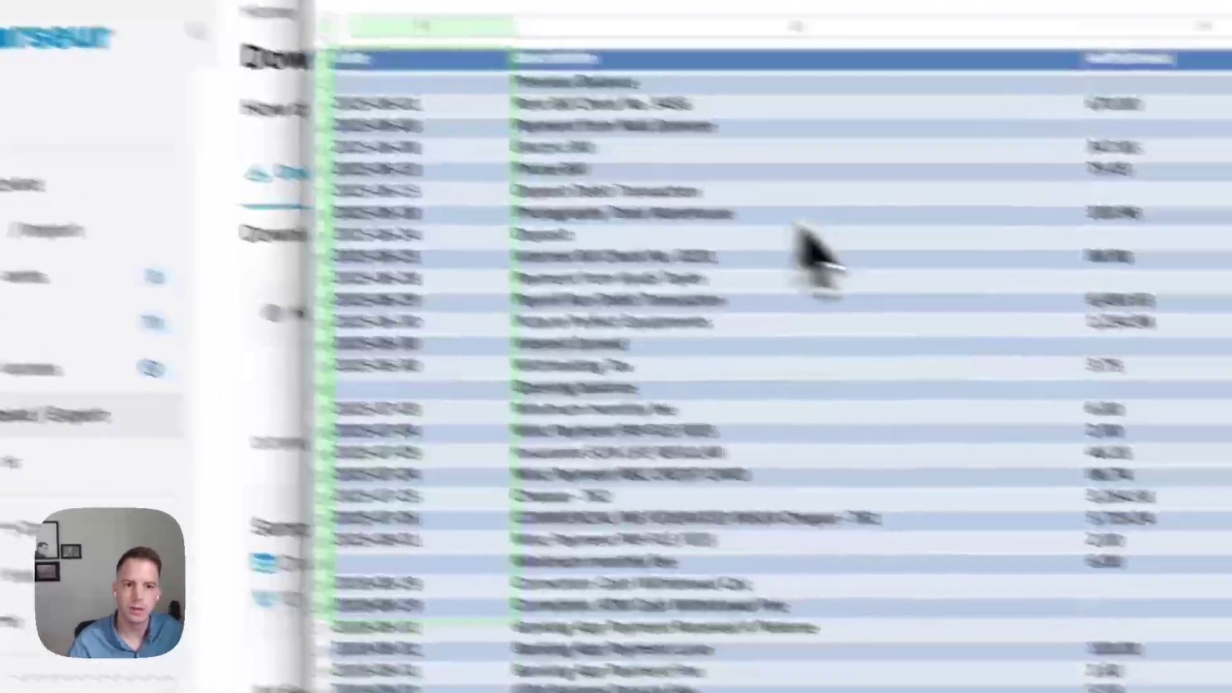
left_click(458, 187)
scroll(642, 193, "down", 2)
scroll(764, 267, "up", 2)
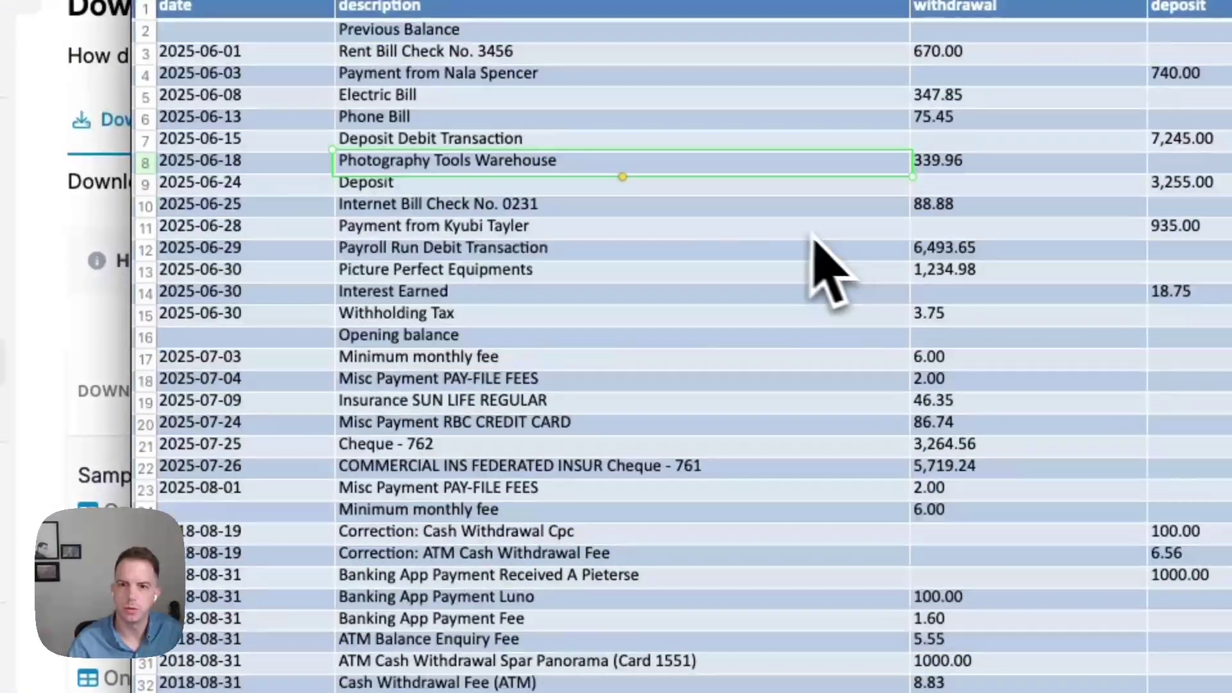
scroll(816, 269, "right", 5)
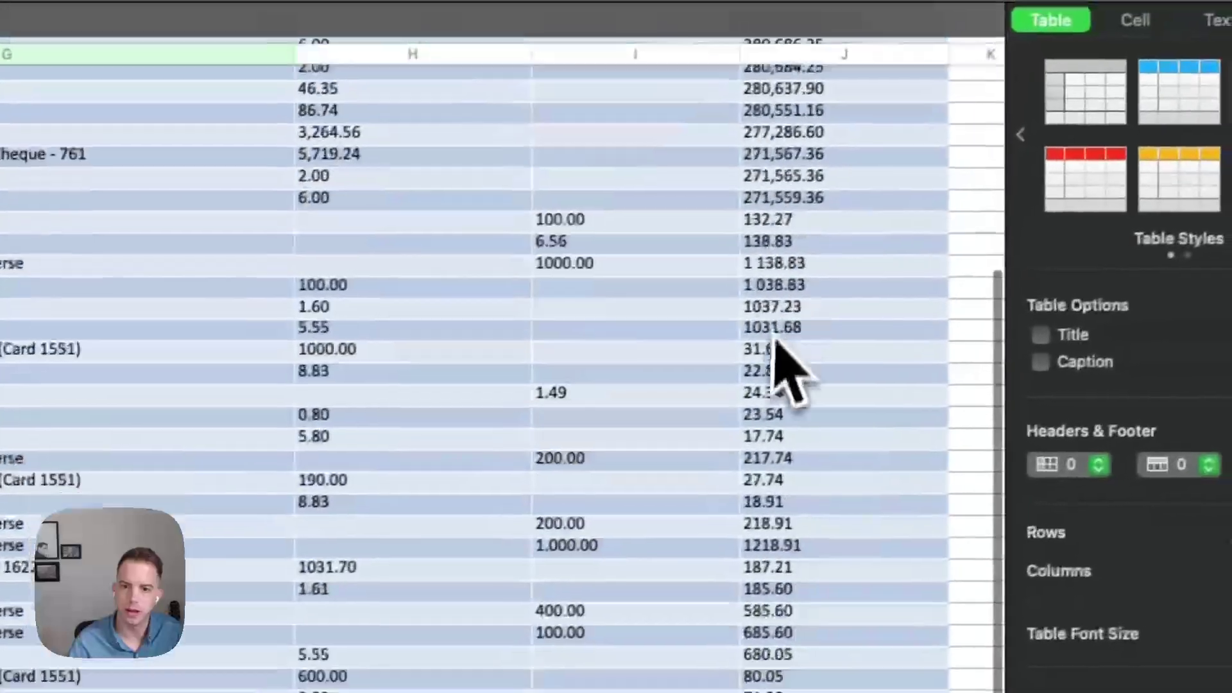
scroll(792, 417, "down", 5)
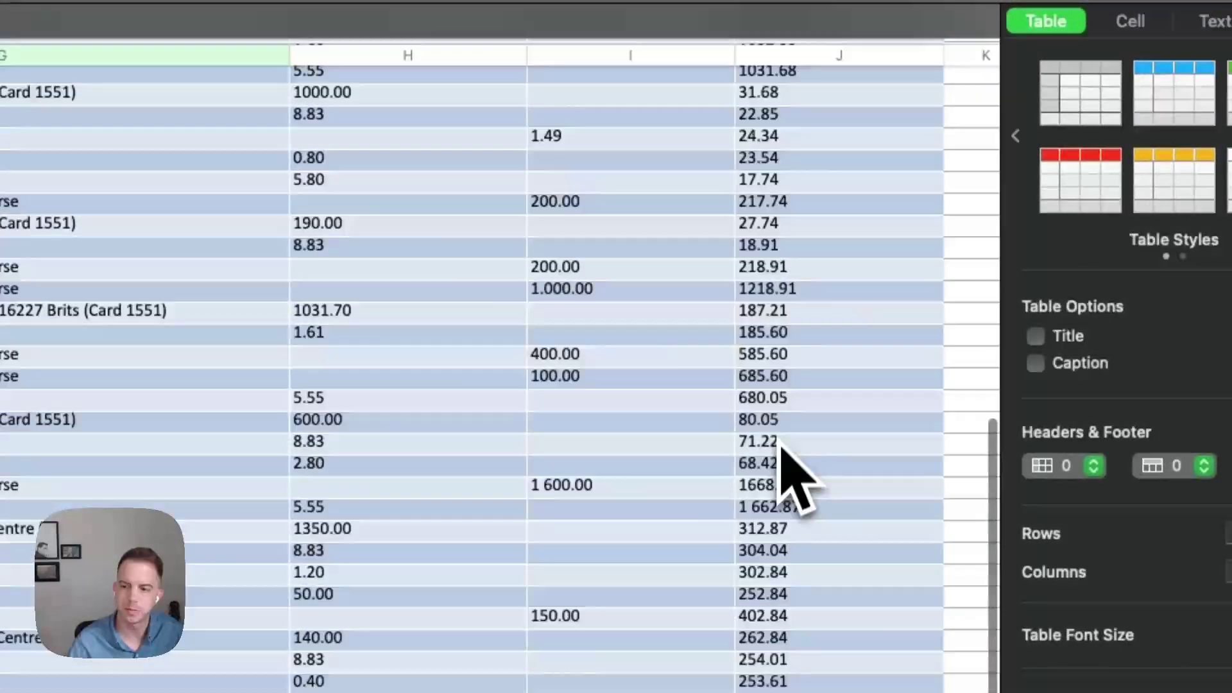
scroll(785, 487, "up", 10)
scroll(460, 504, "down", 1)
left_click(458, 488)
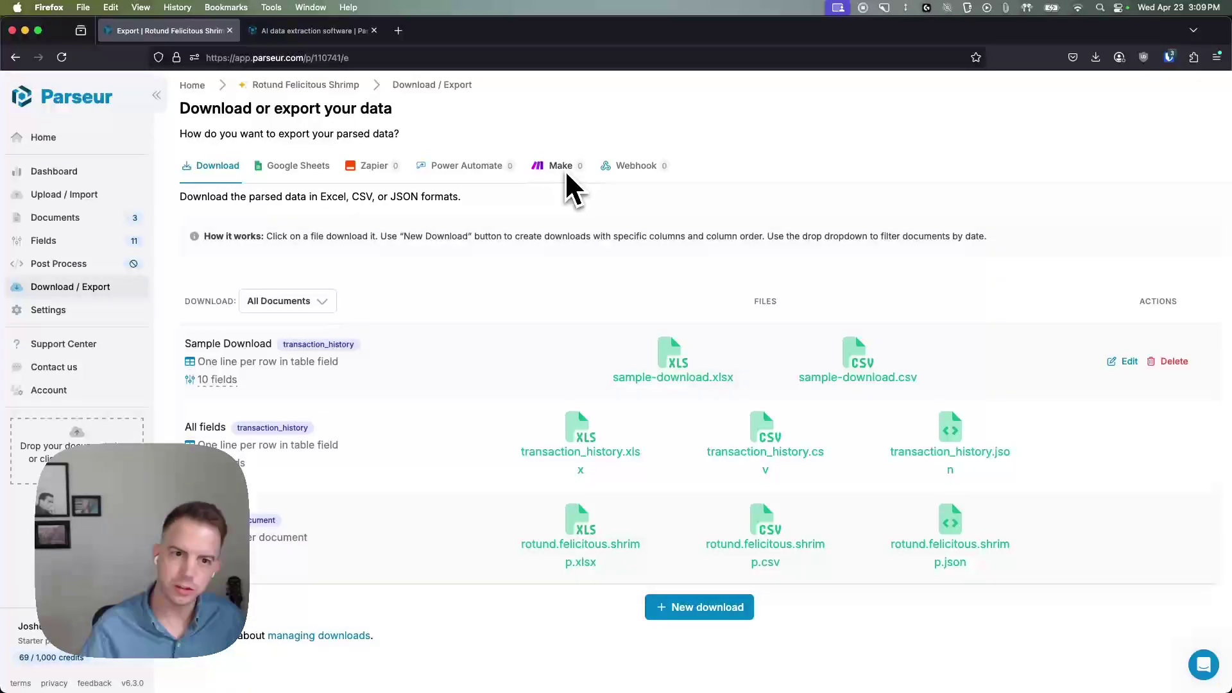
View the Google Sheets import formulas, then the Webhook tab with its Document processed webhook.
left_click(292, 167)
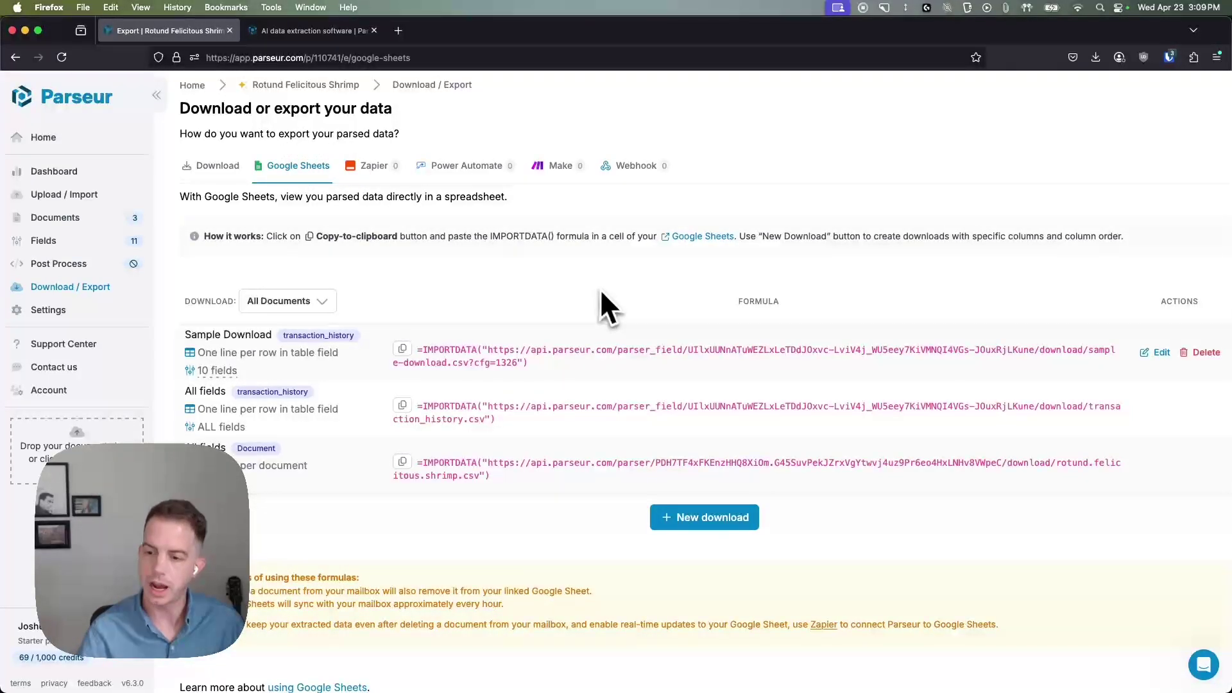
left_click(647, 172)
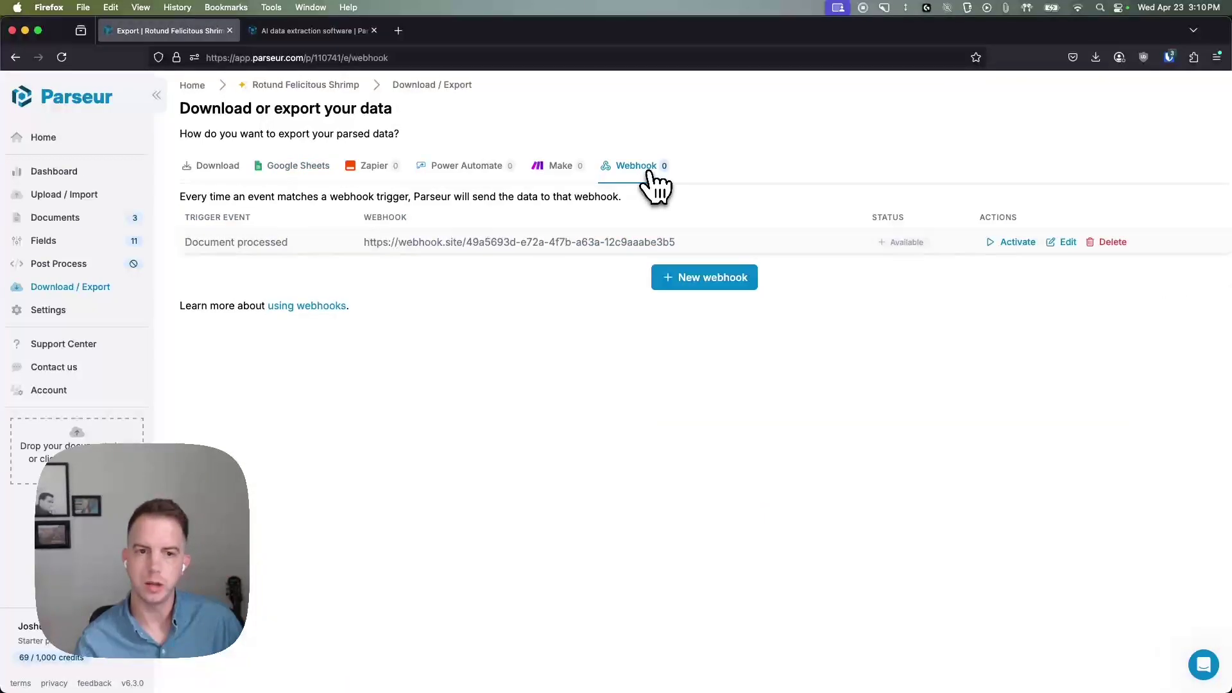
left_click(715, 277)
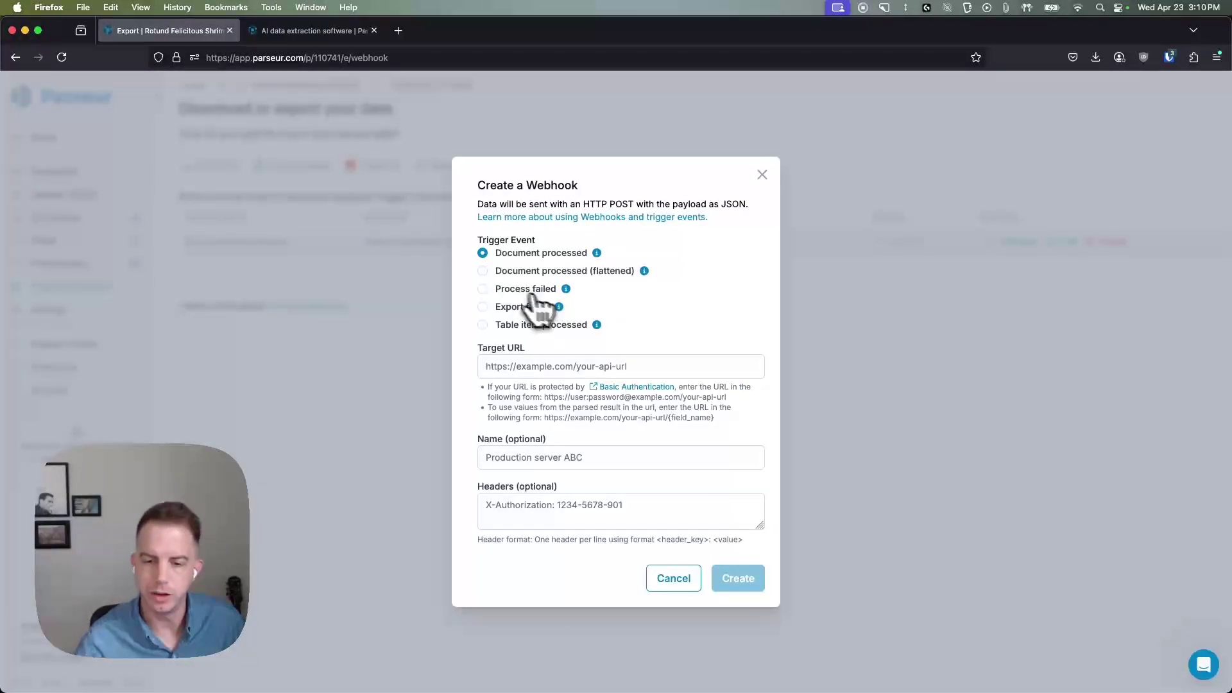
left_click(684, 567)
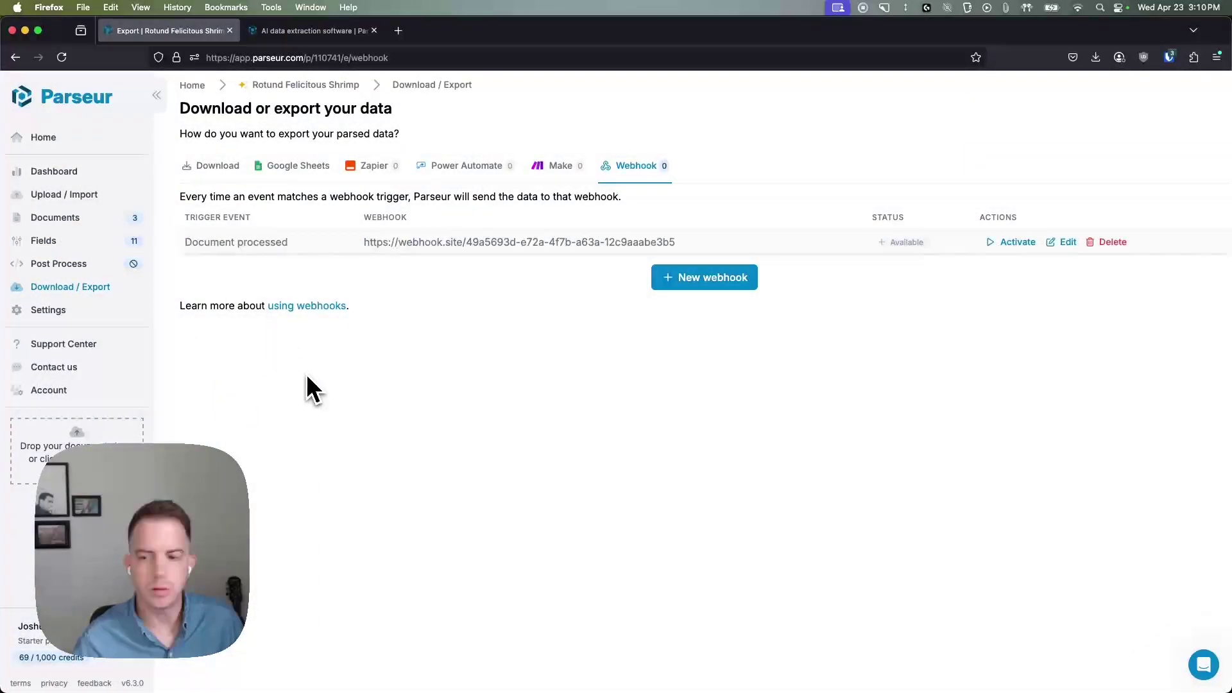
Return to Documents to see all three bank statements marked Processed (AI).
left_click(70, 221)
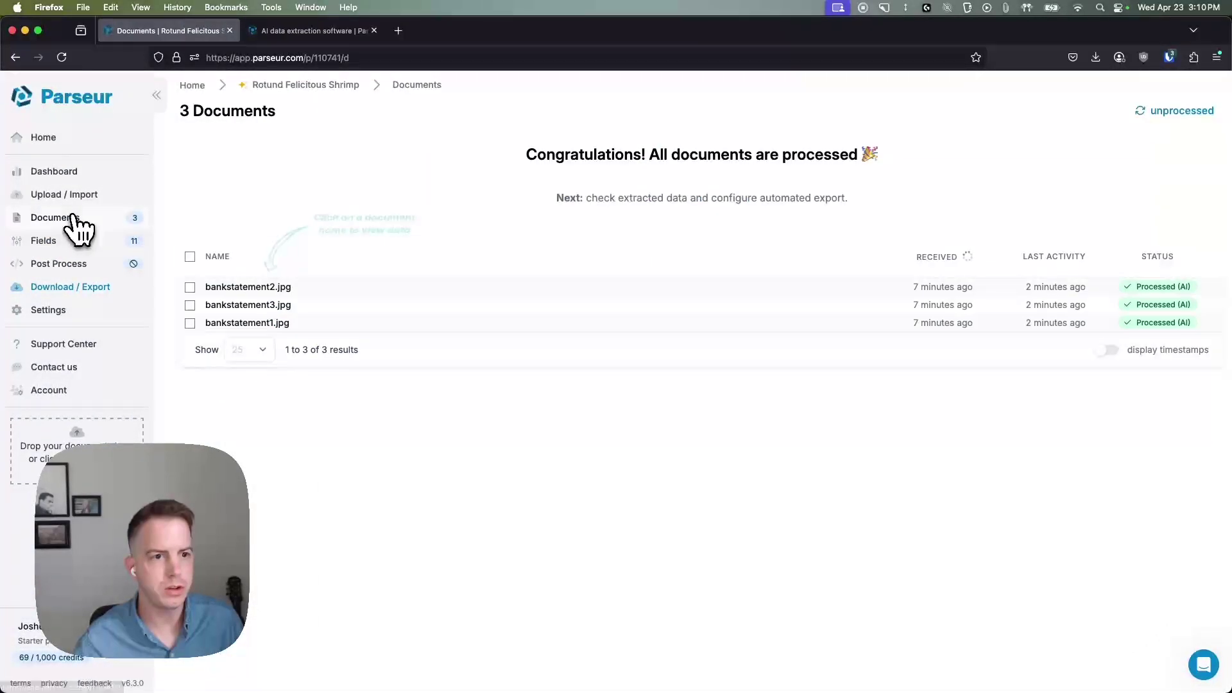